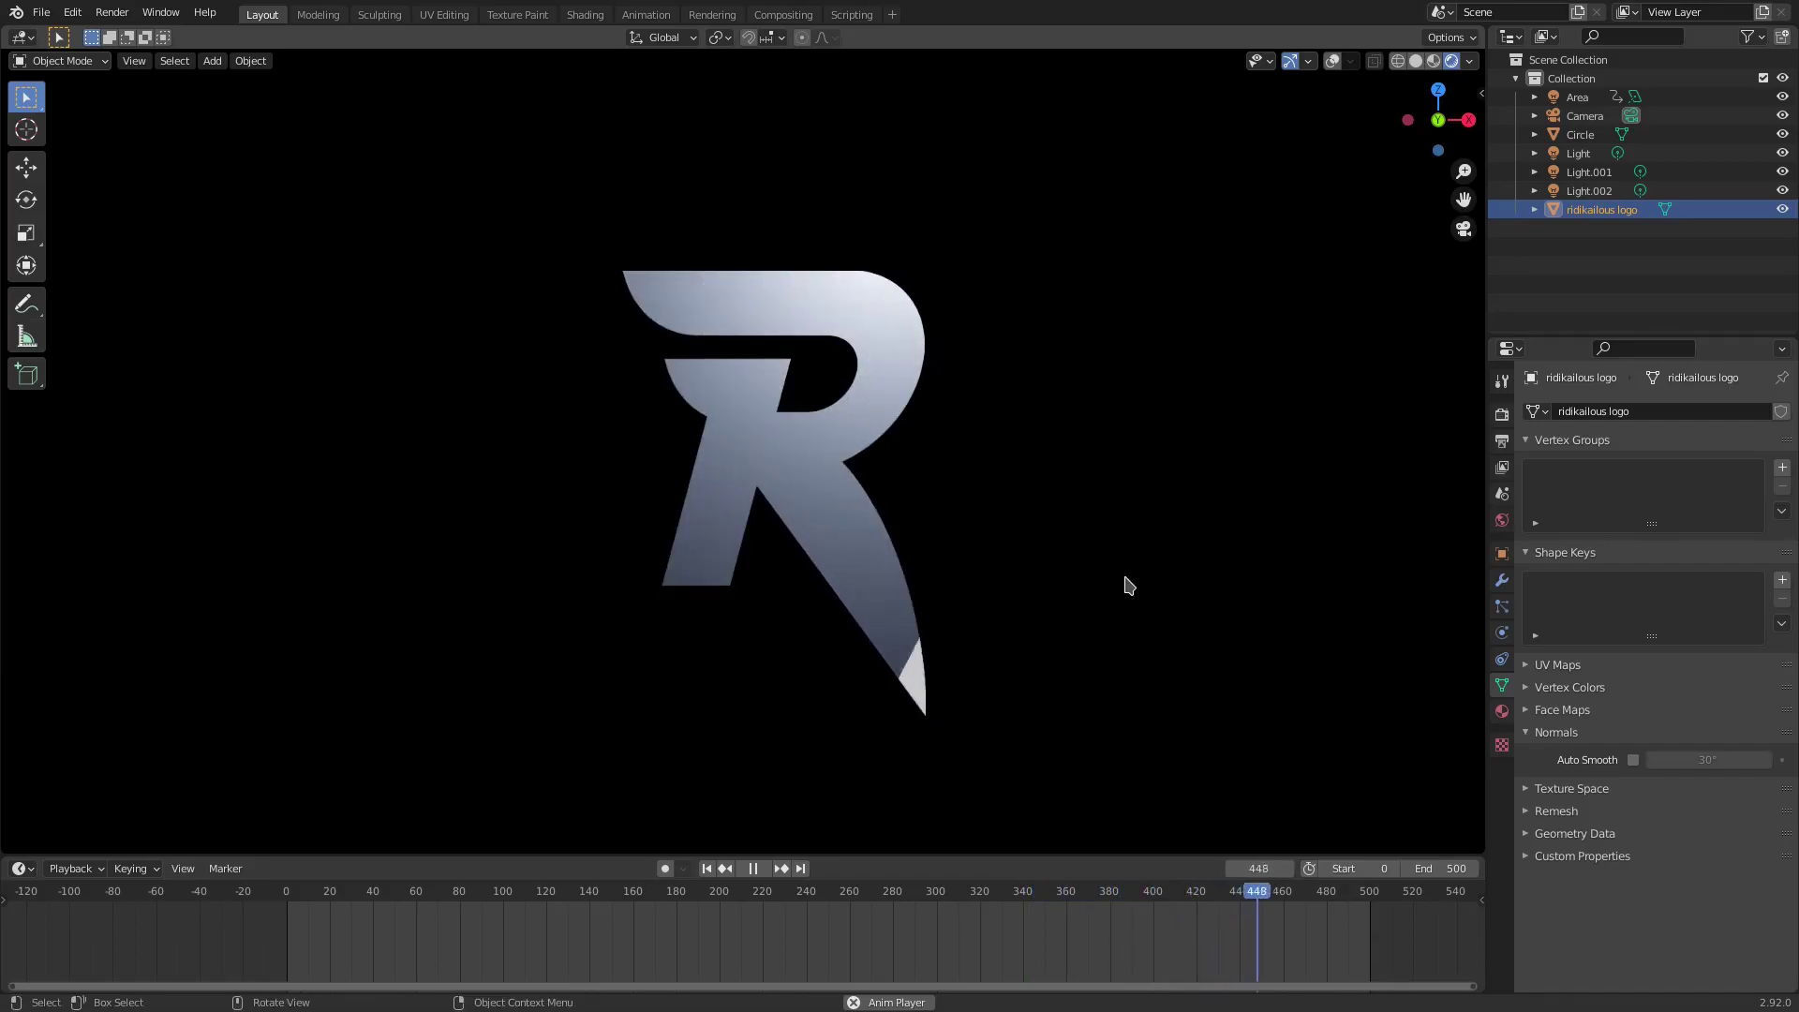
Stop the animation playback and delete the existing area light
key("space")
left_click(1593, 98)
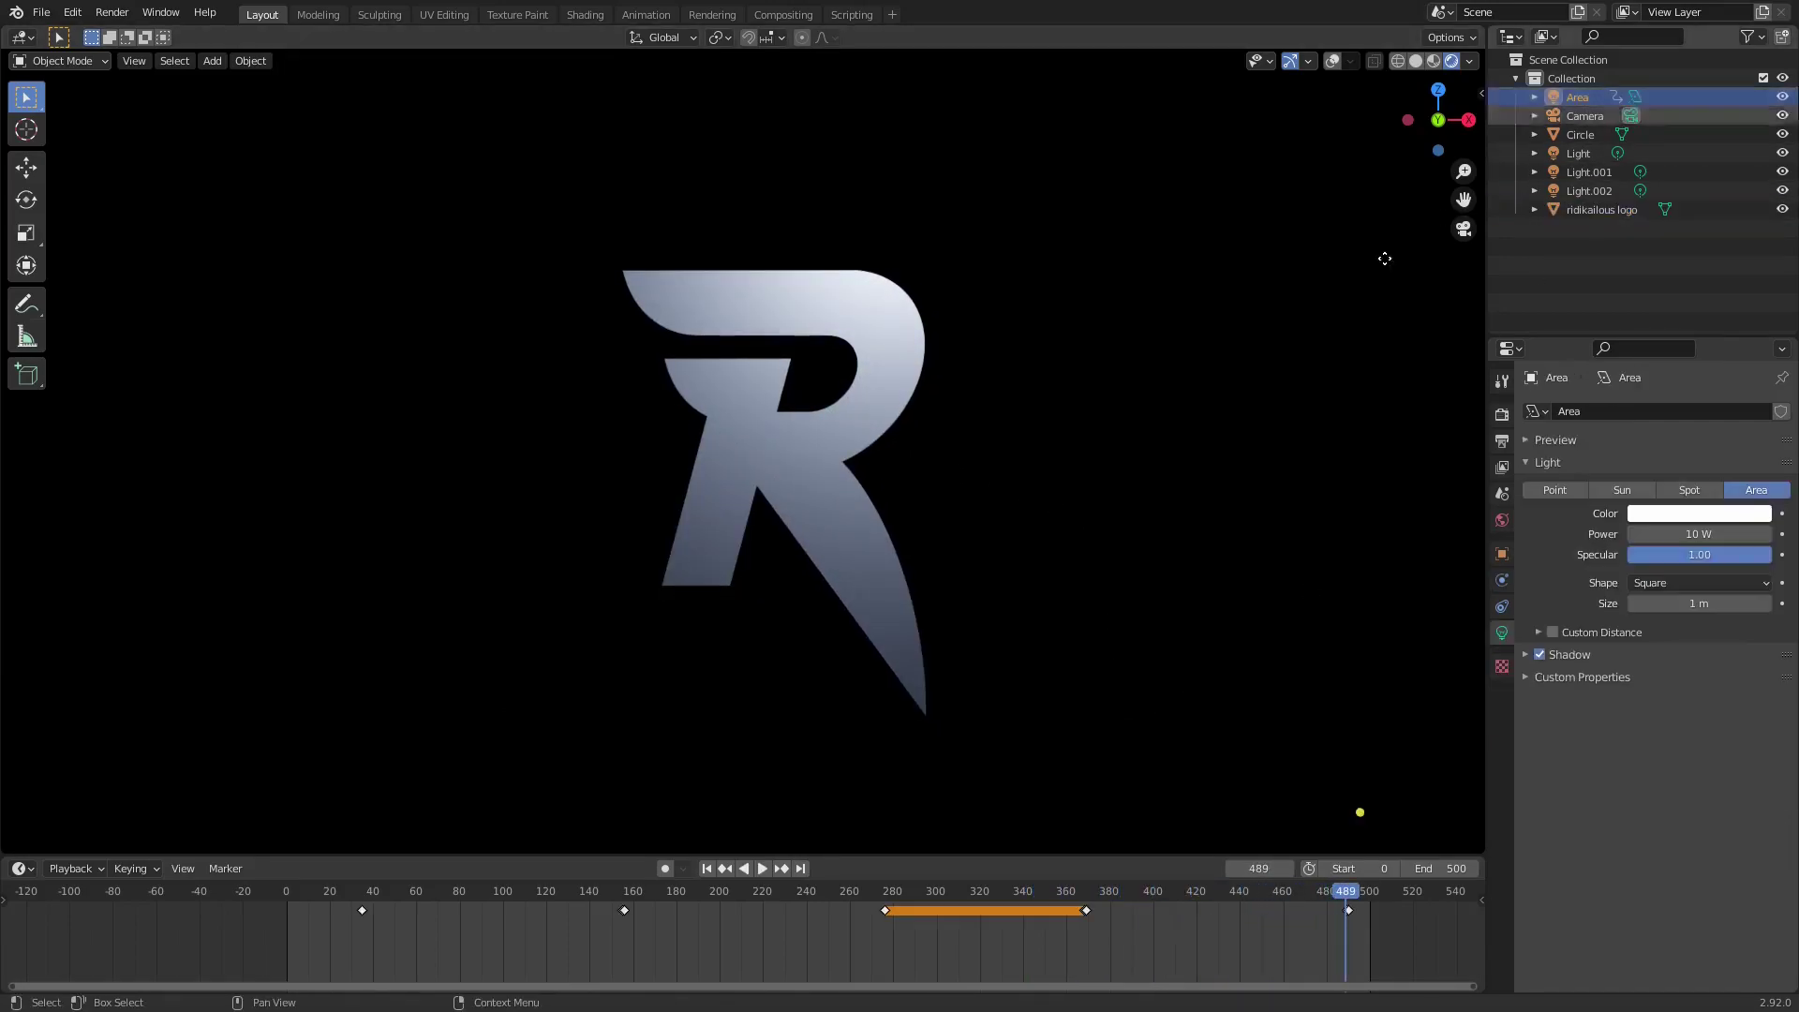
key("Delete")
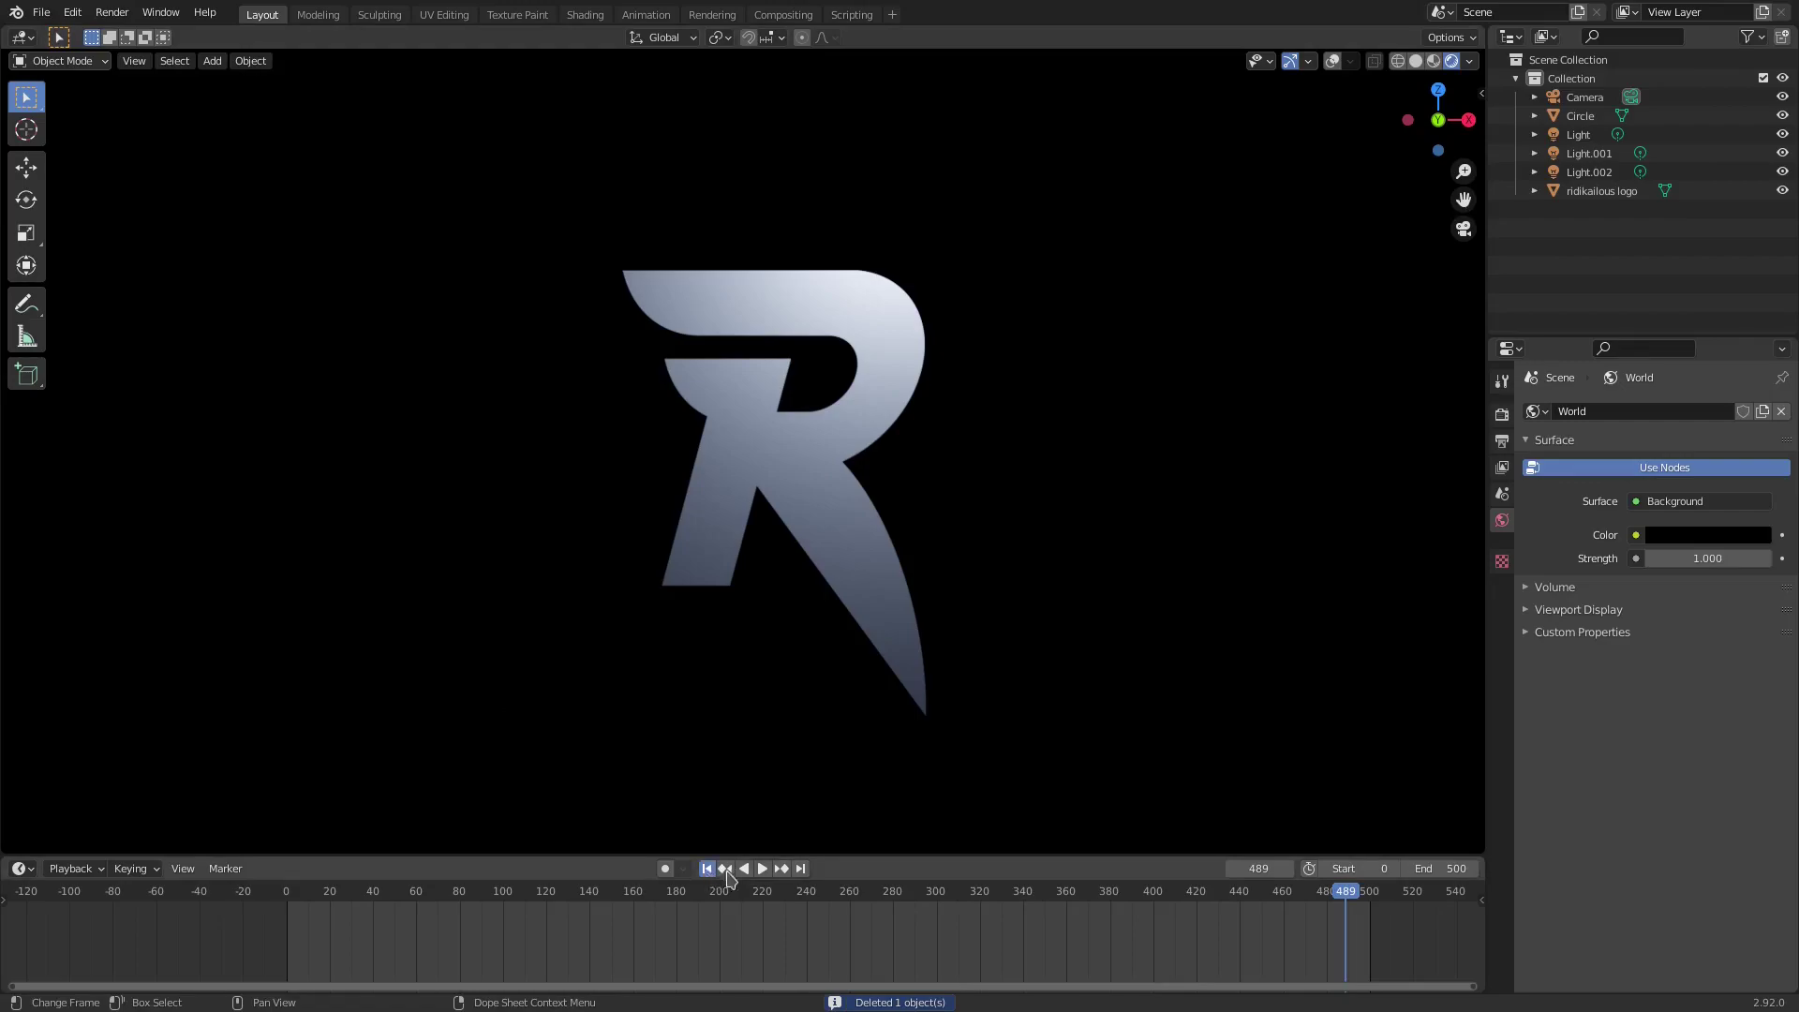
Play the timeline to review the logo without the sweeping light, and return to frame 0
key("shift+Left")
left_click(762, 868)
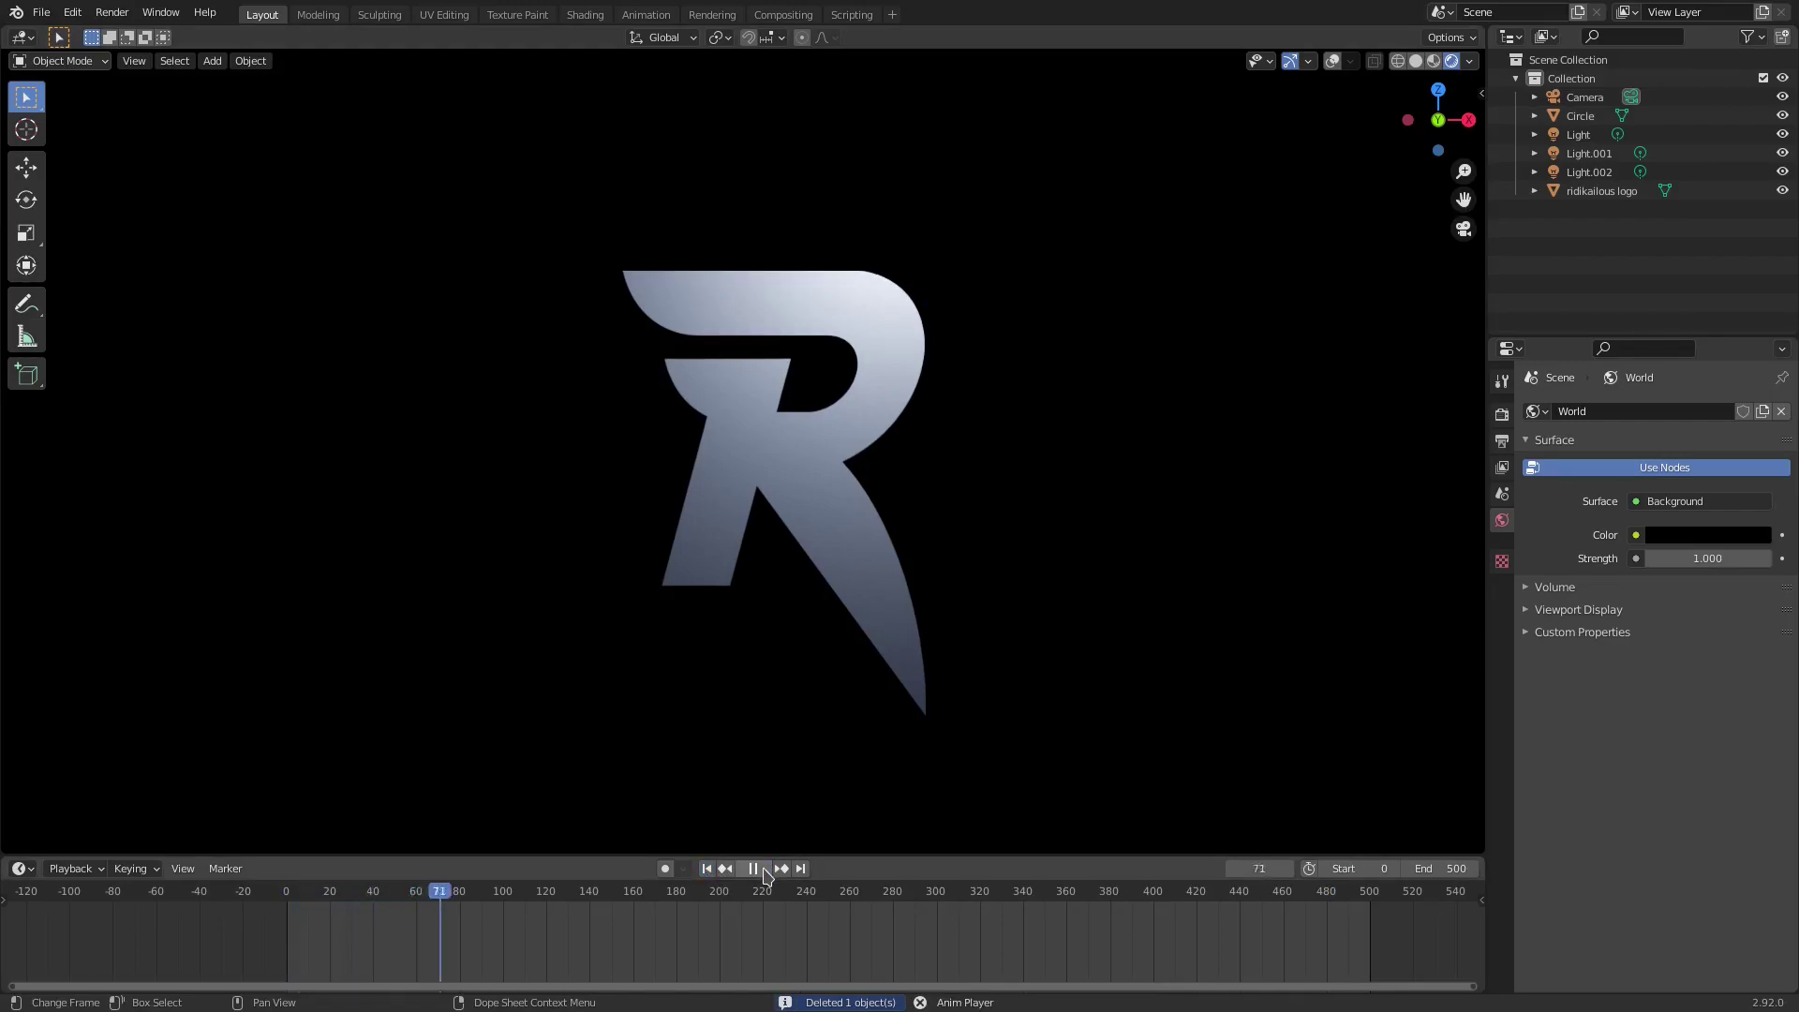
key("space")
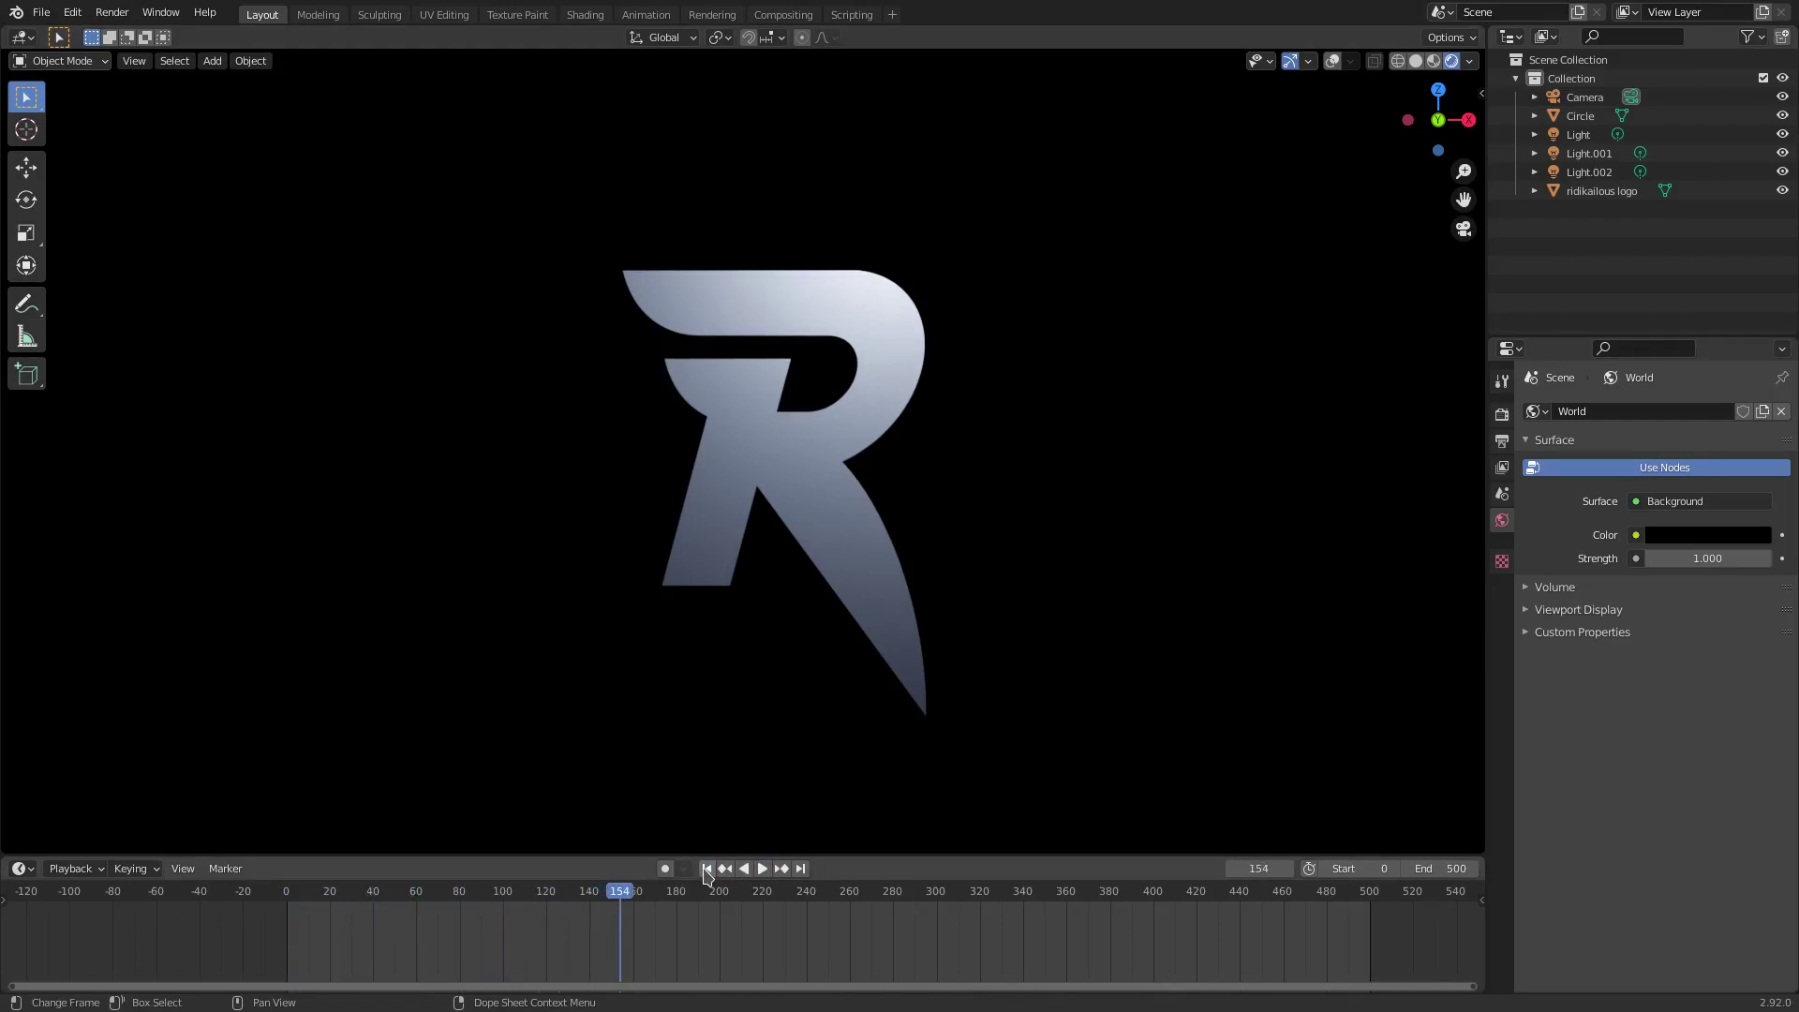
left_click(706, 869)
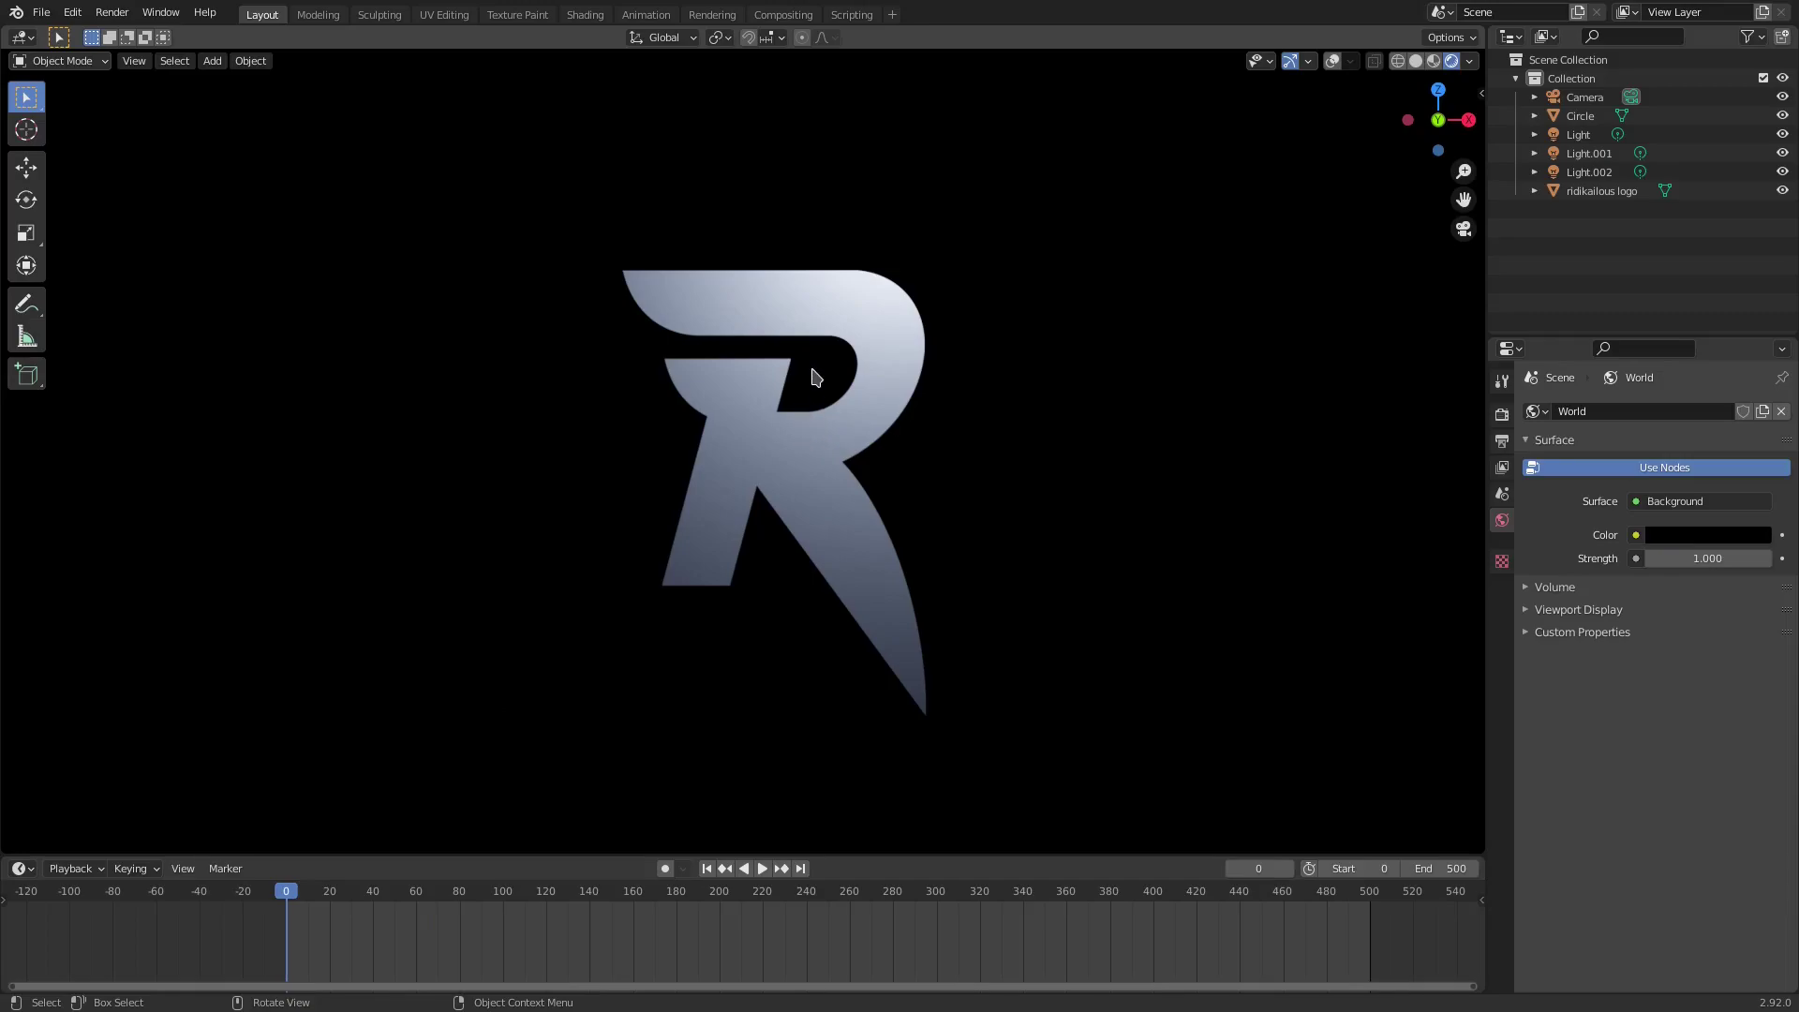
Add a new area light at the world origin
key("shift+a")
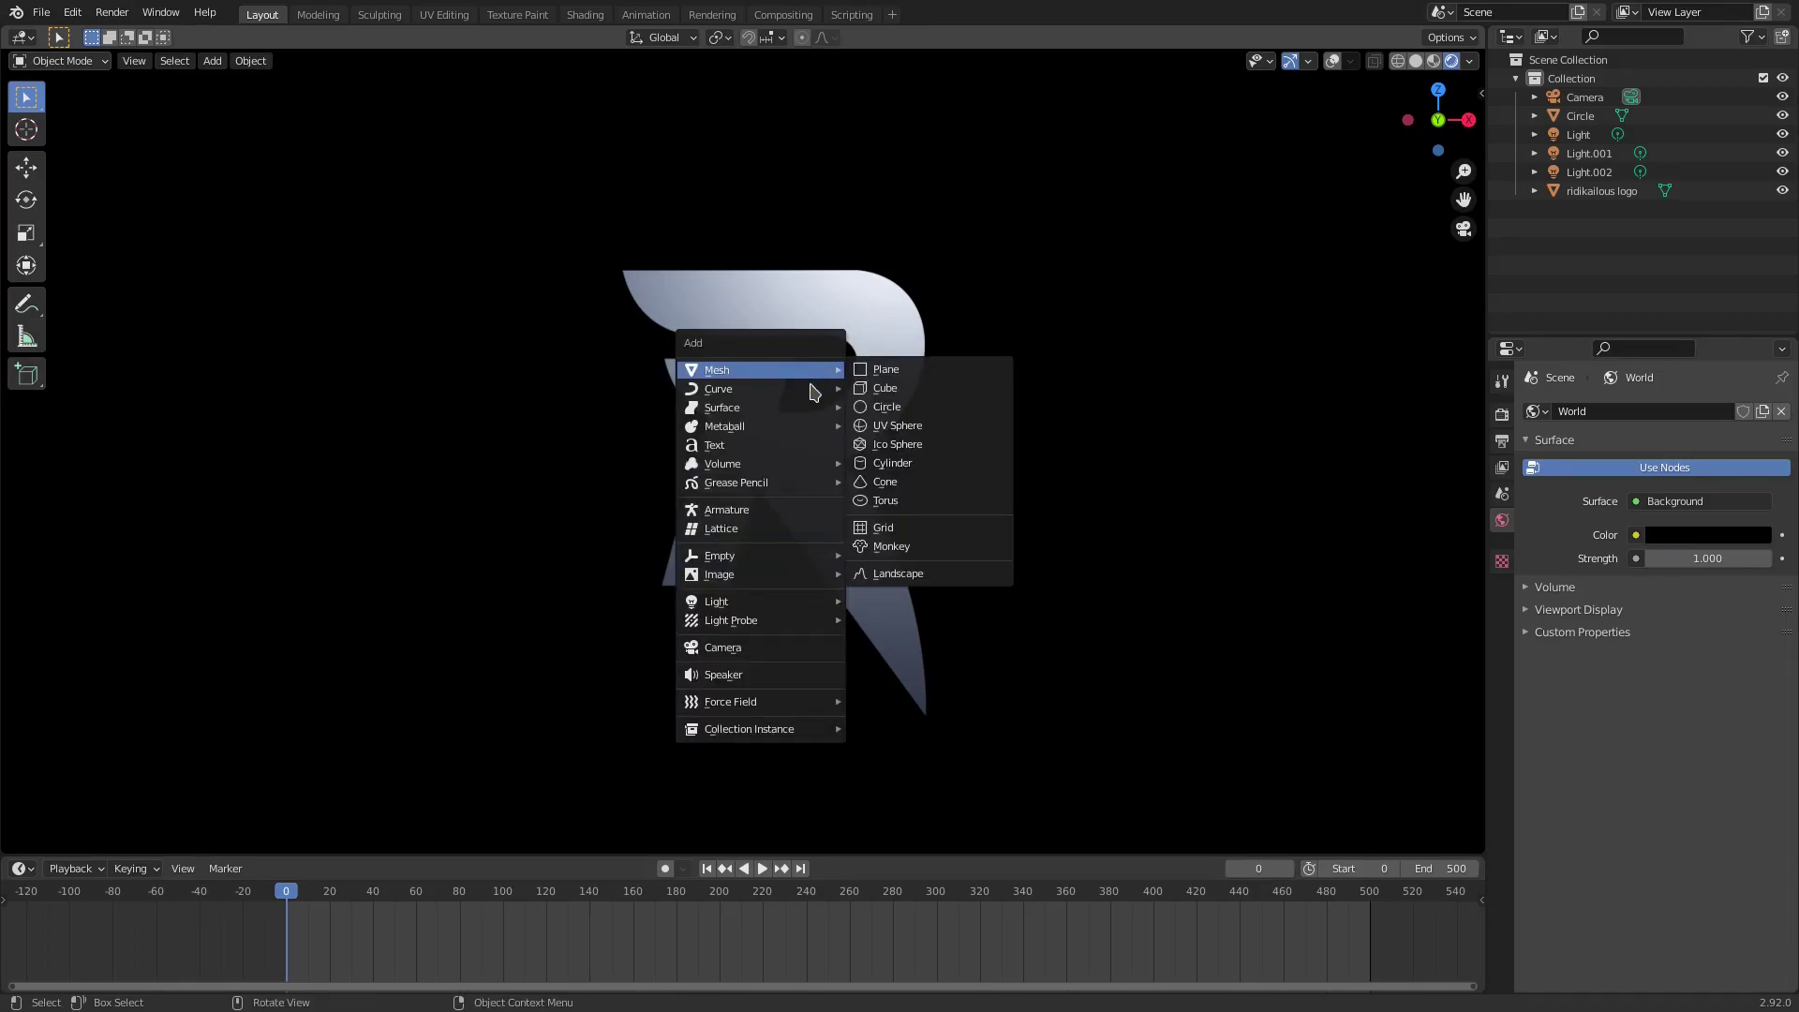
mouse_move(787, 606)
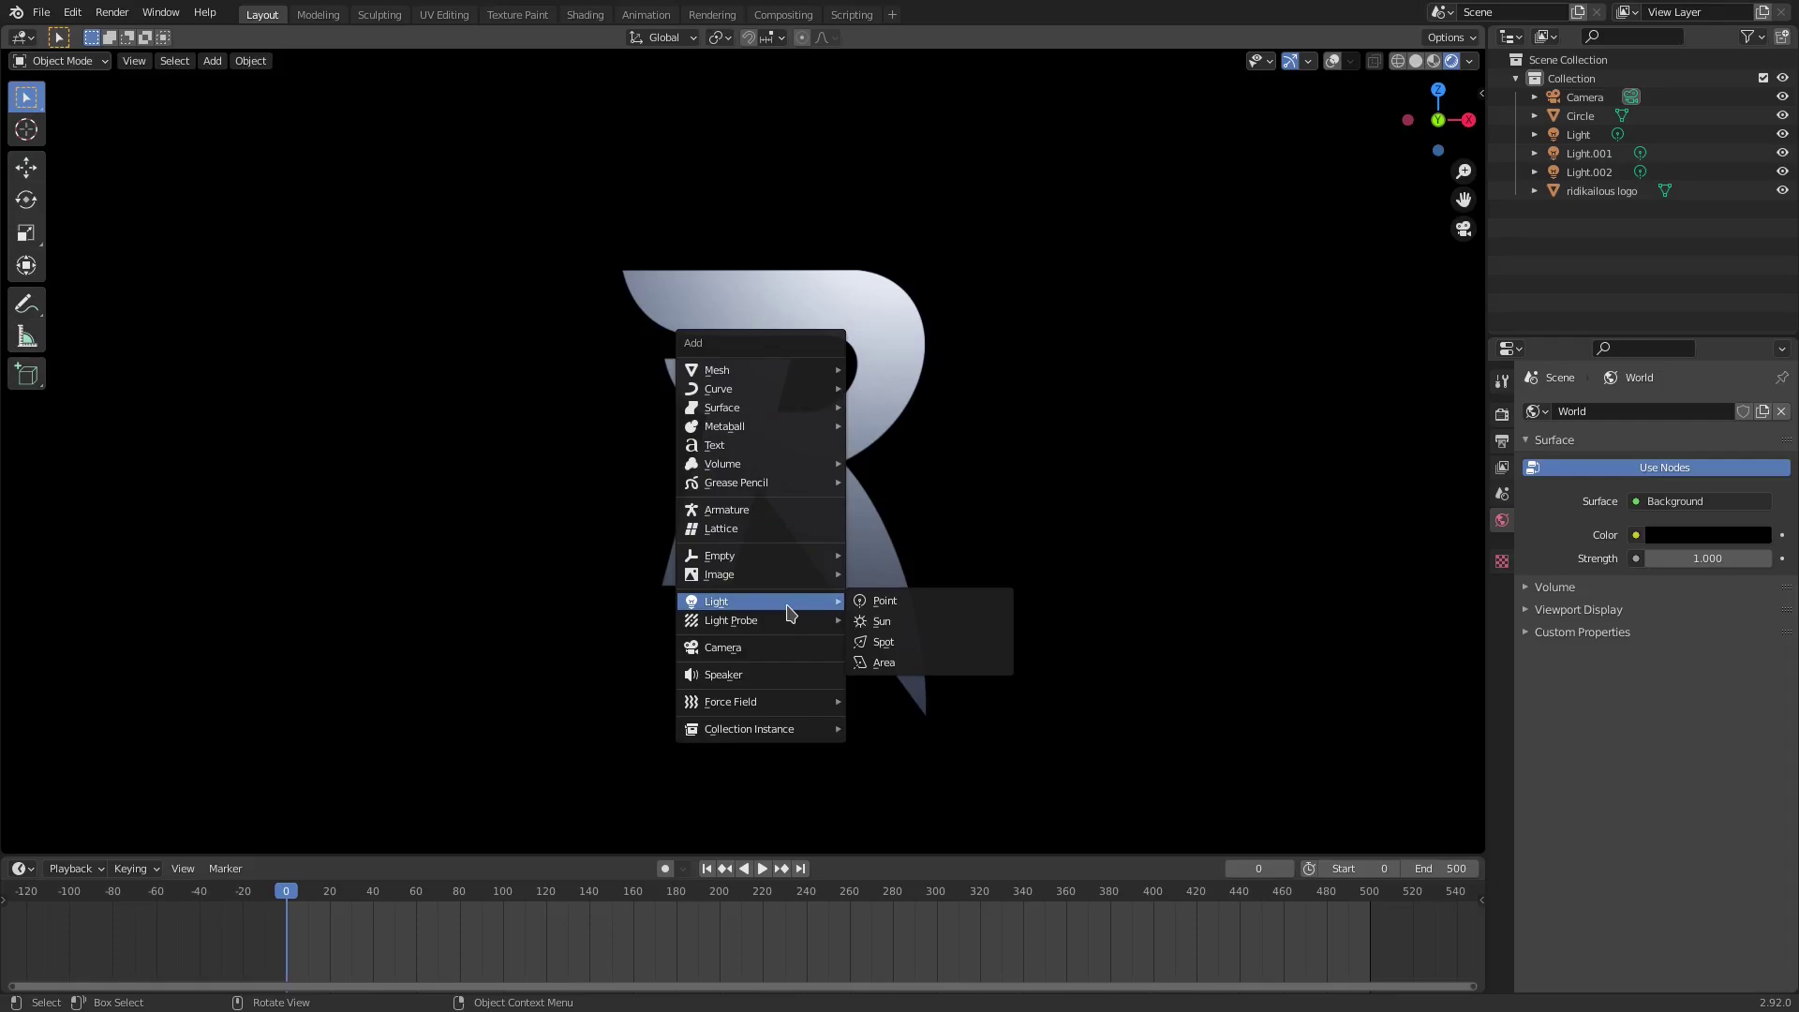
left_click(904, 663)
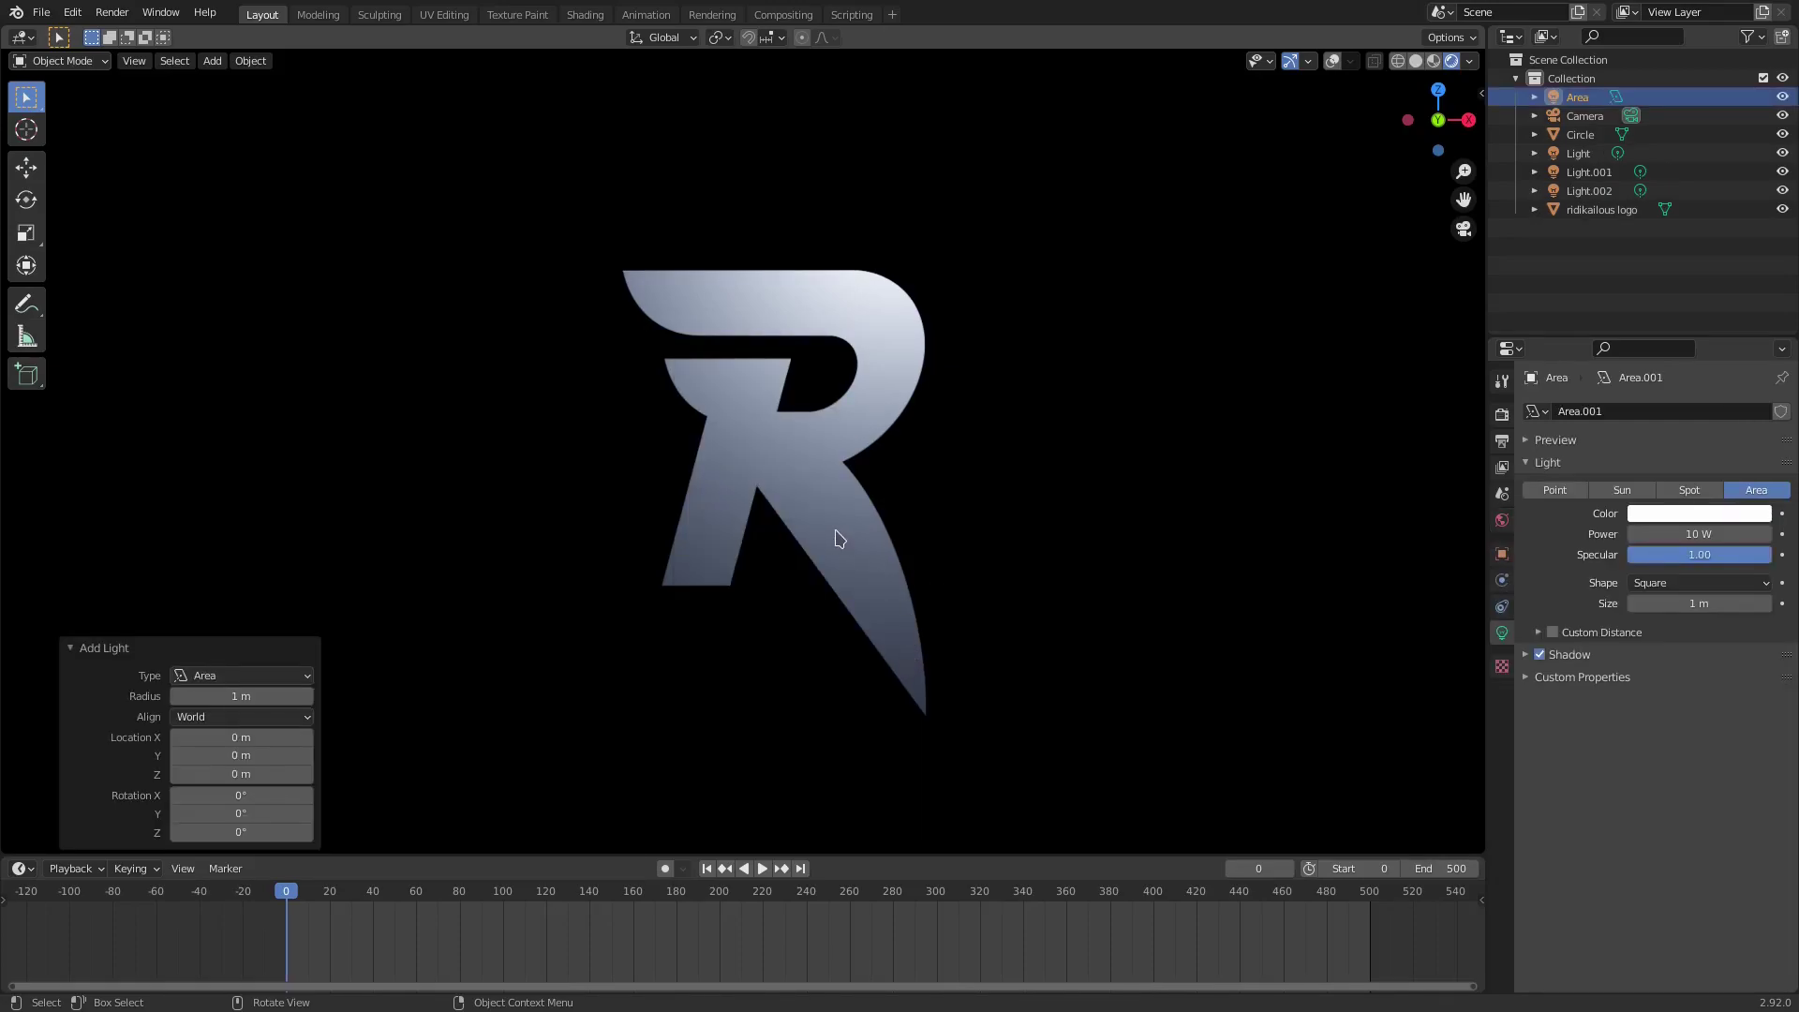
Switch the viewport to Material Preview shading and delete the two point lights Light.001 and Light.002
middle_click_drag(1102, 264, 991, 307)
scroll(868, 497, "up", 2)
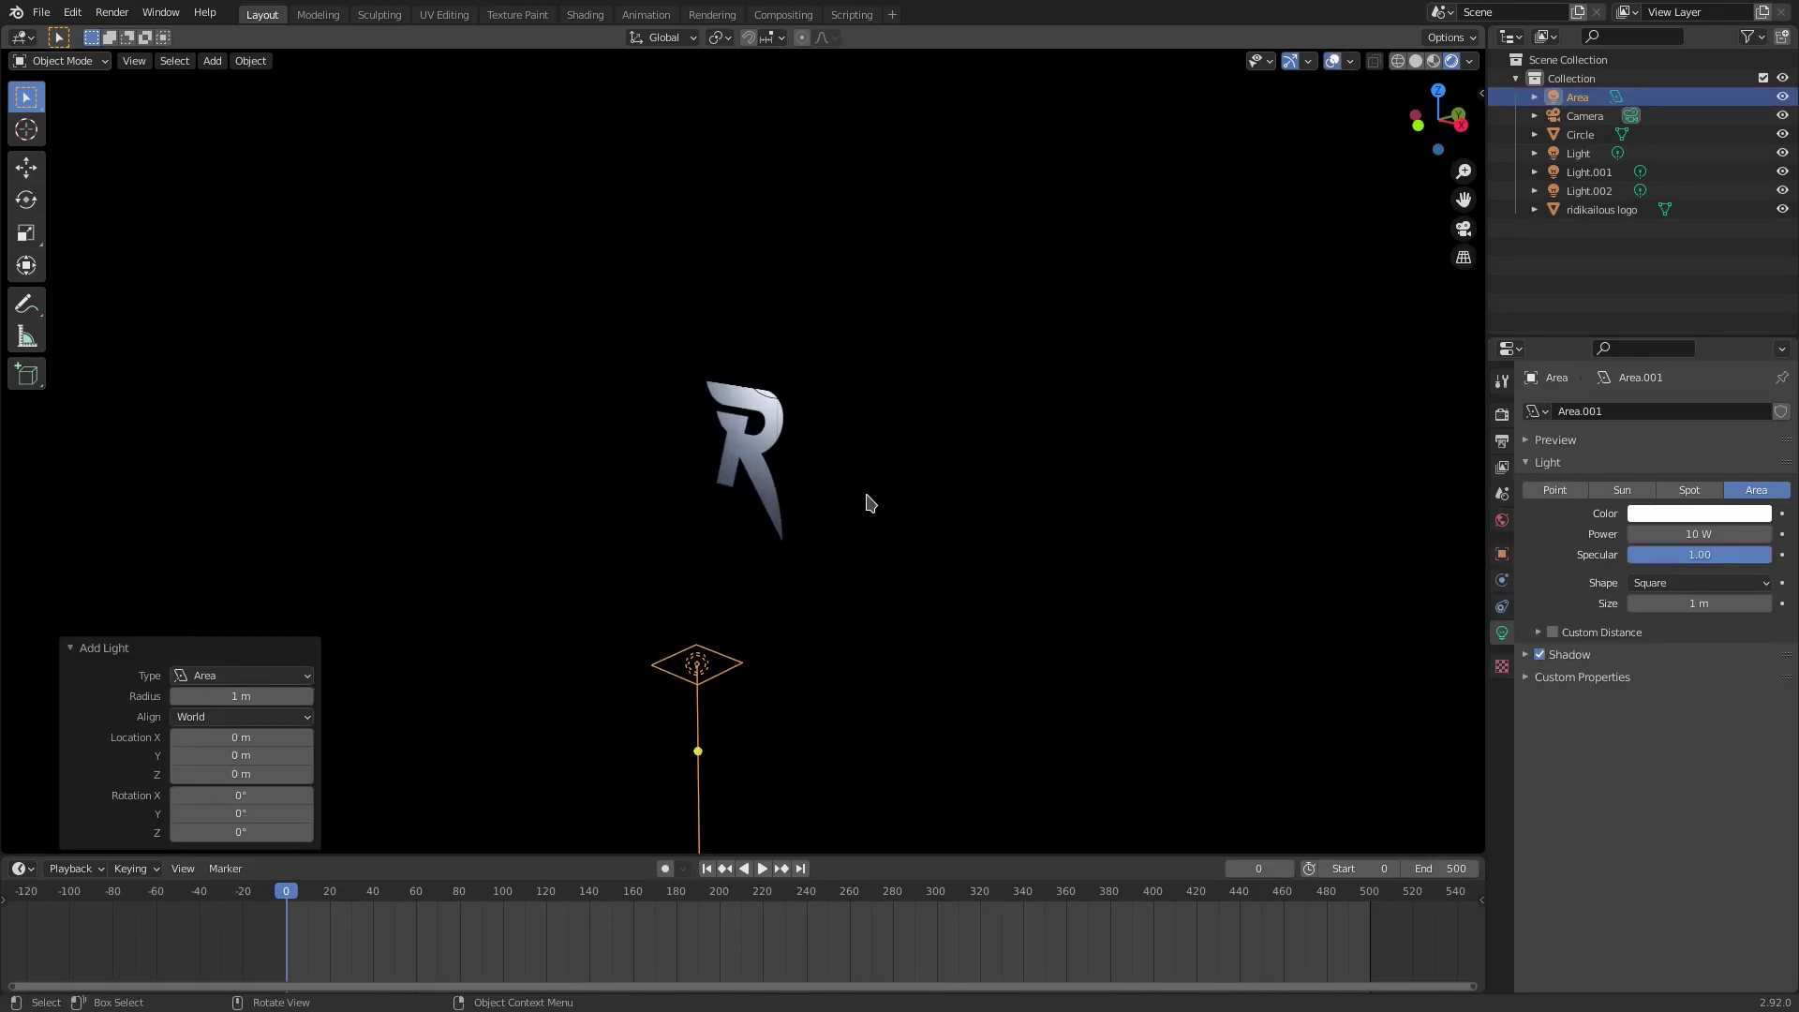
left_click(1435, 62)
middle_click_drag(982, 556, 823, 655)
left_click(804, 653)
left_click(937, 774, "shift")
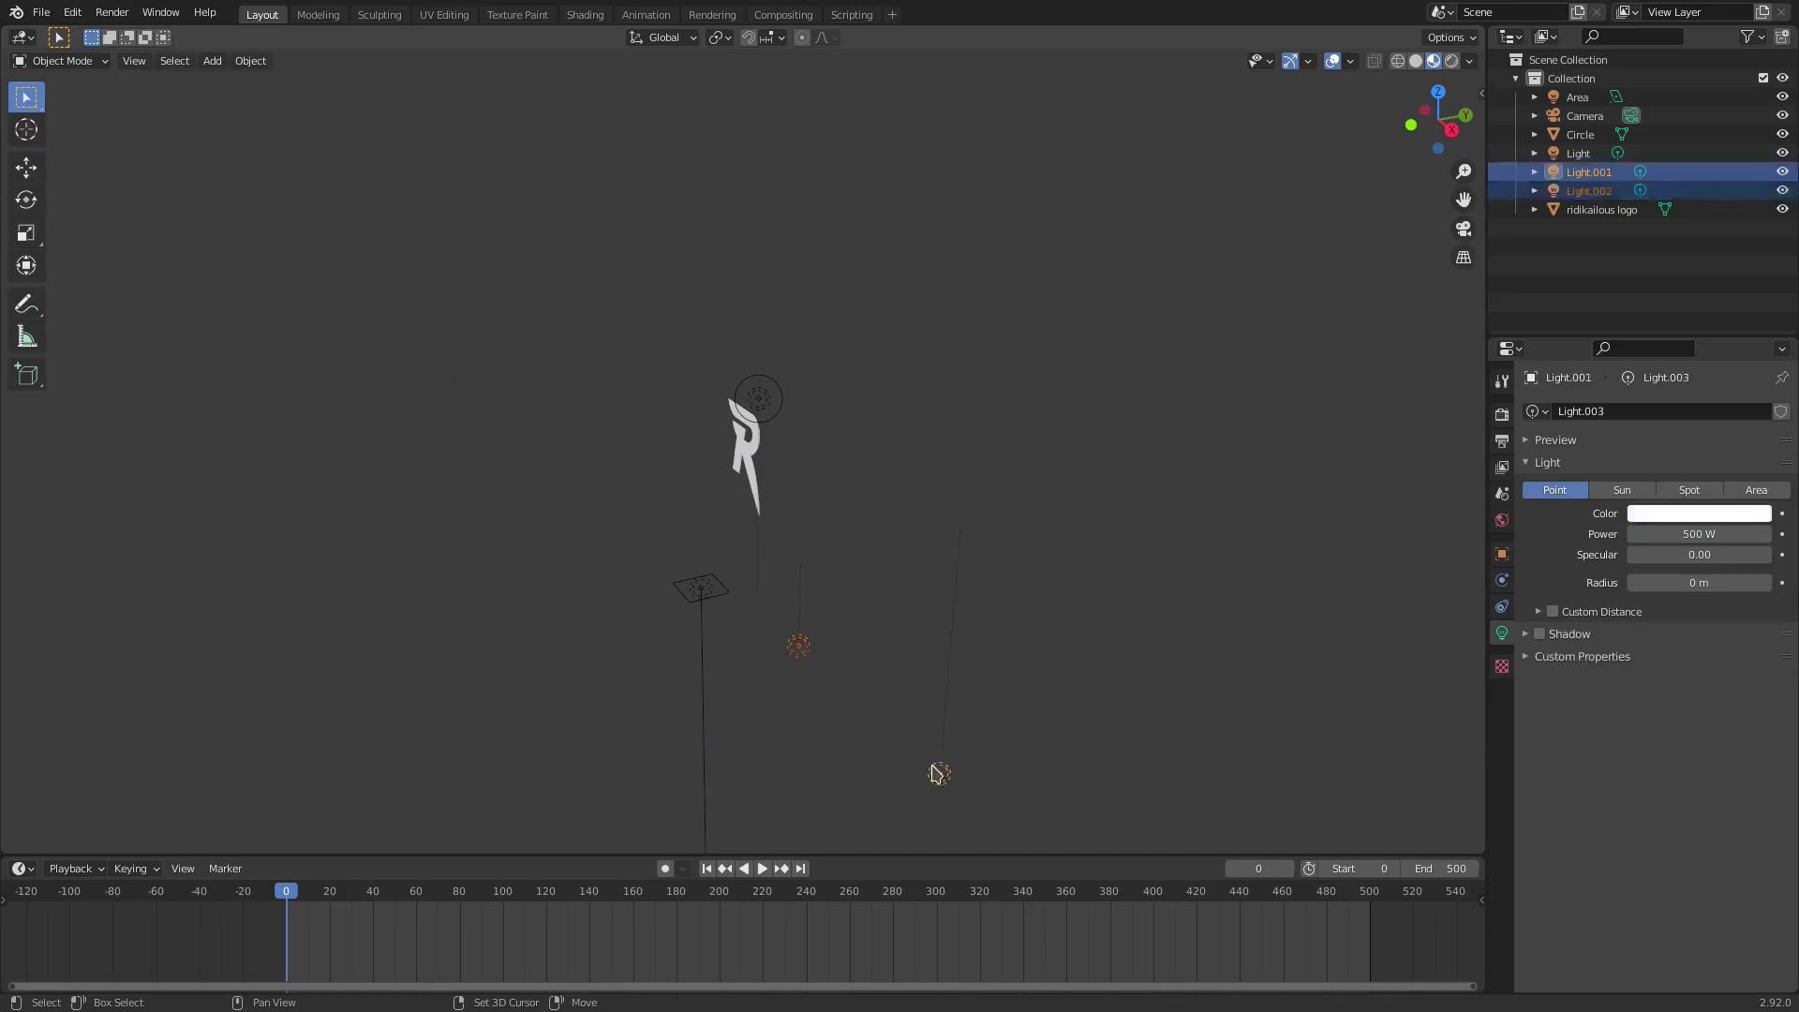
key("Delete")
Inspect the settings of the remaining point light and the area light, and check the logo in Rendered shading
left_click(707, 600)
middle_click_drag(712, 604, 795, 588)
left_click(778, 363)
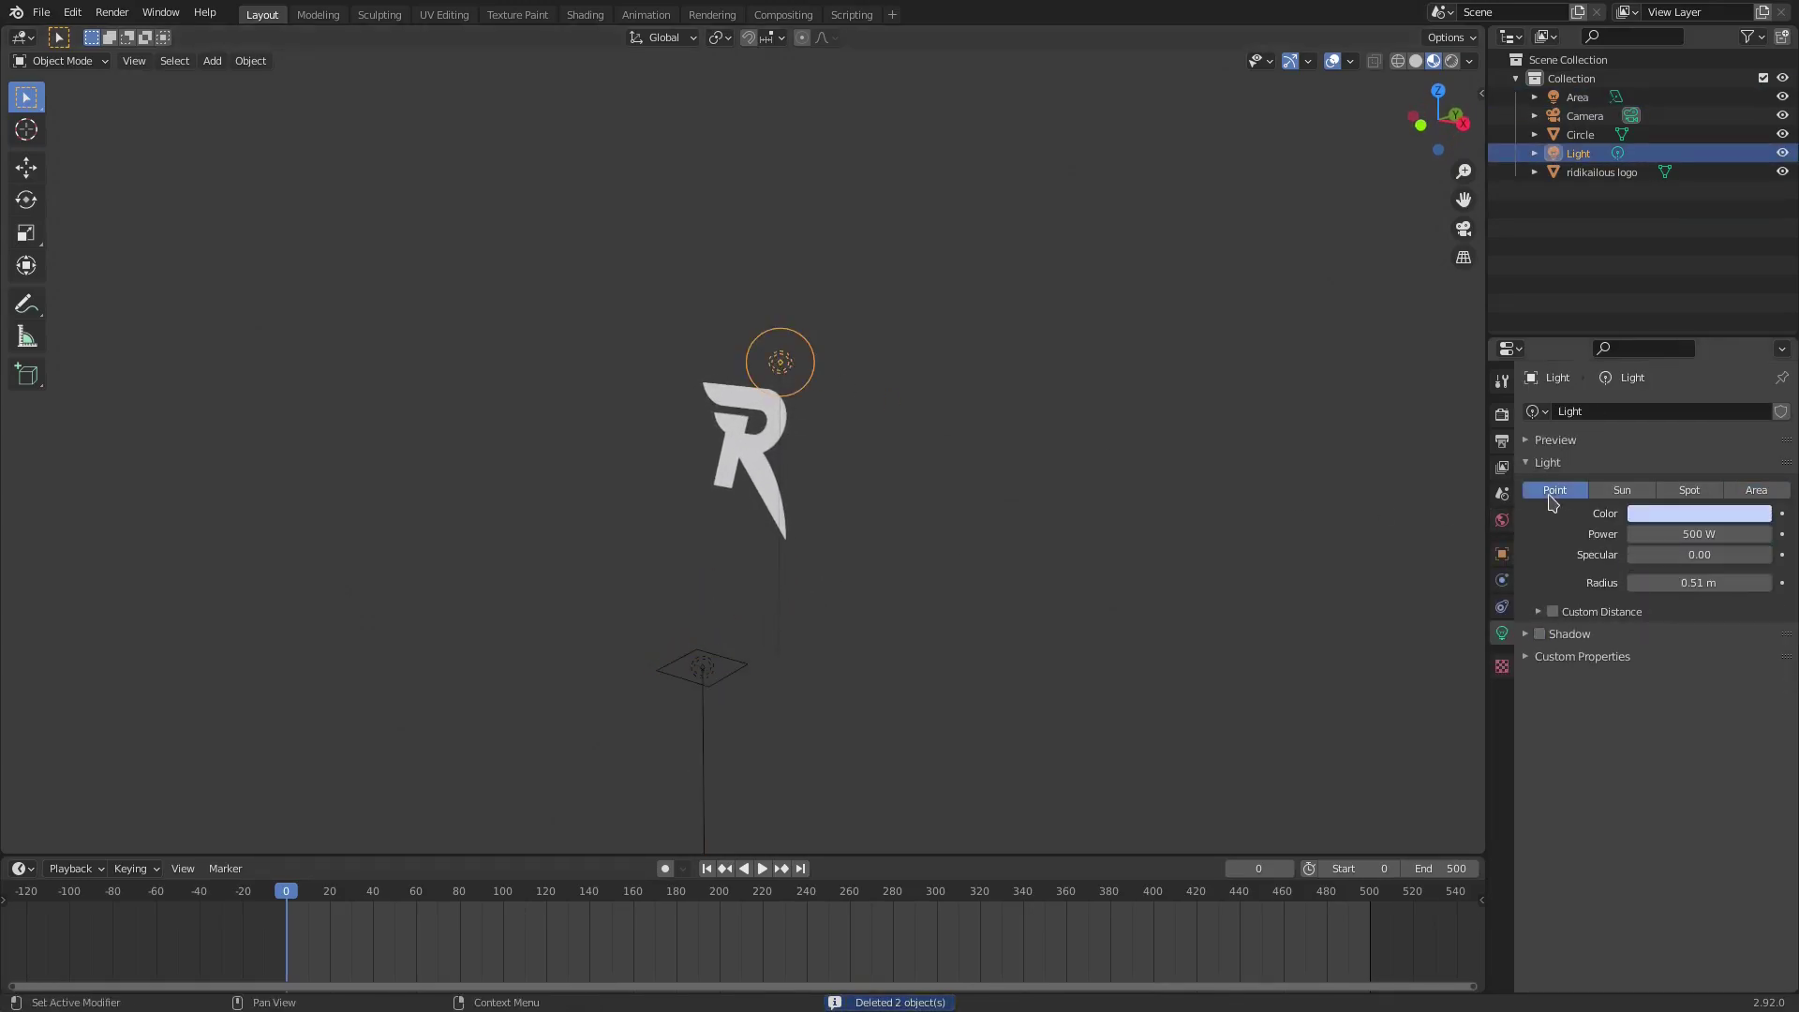
left_click(723, 655)
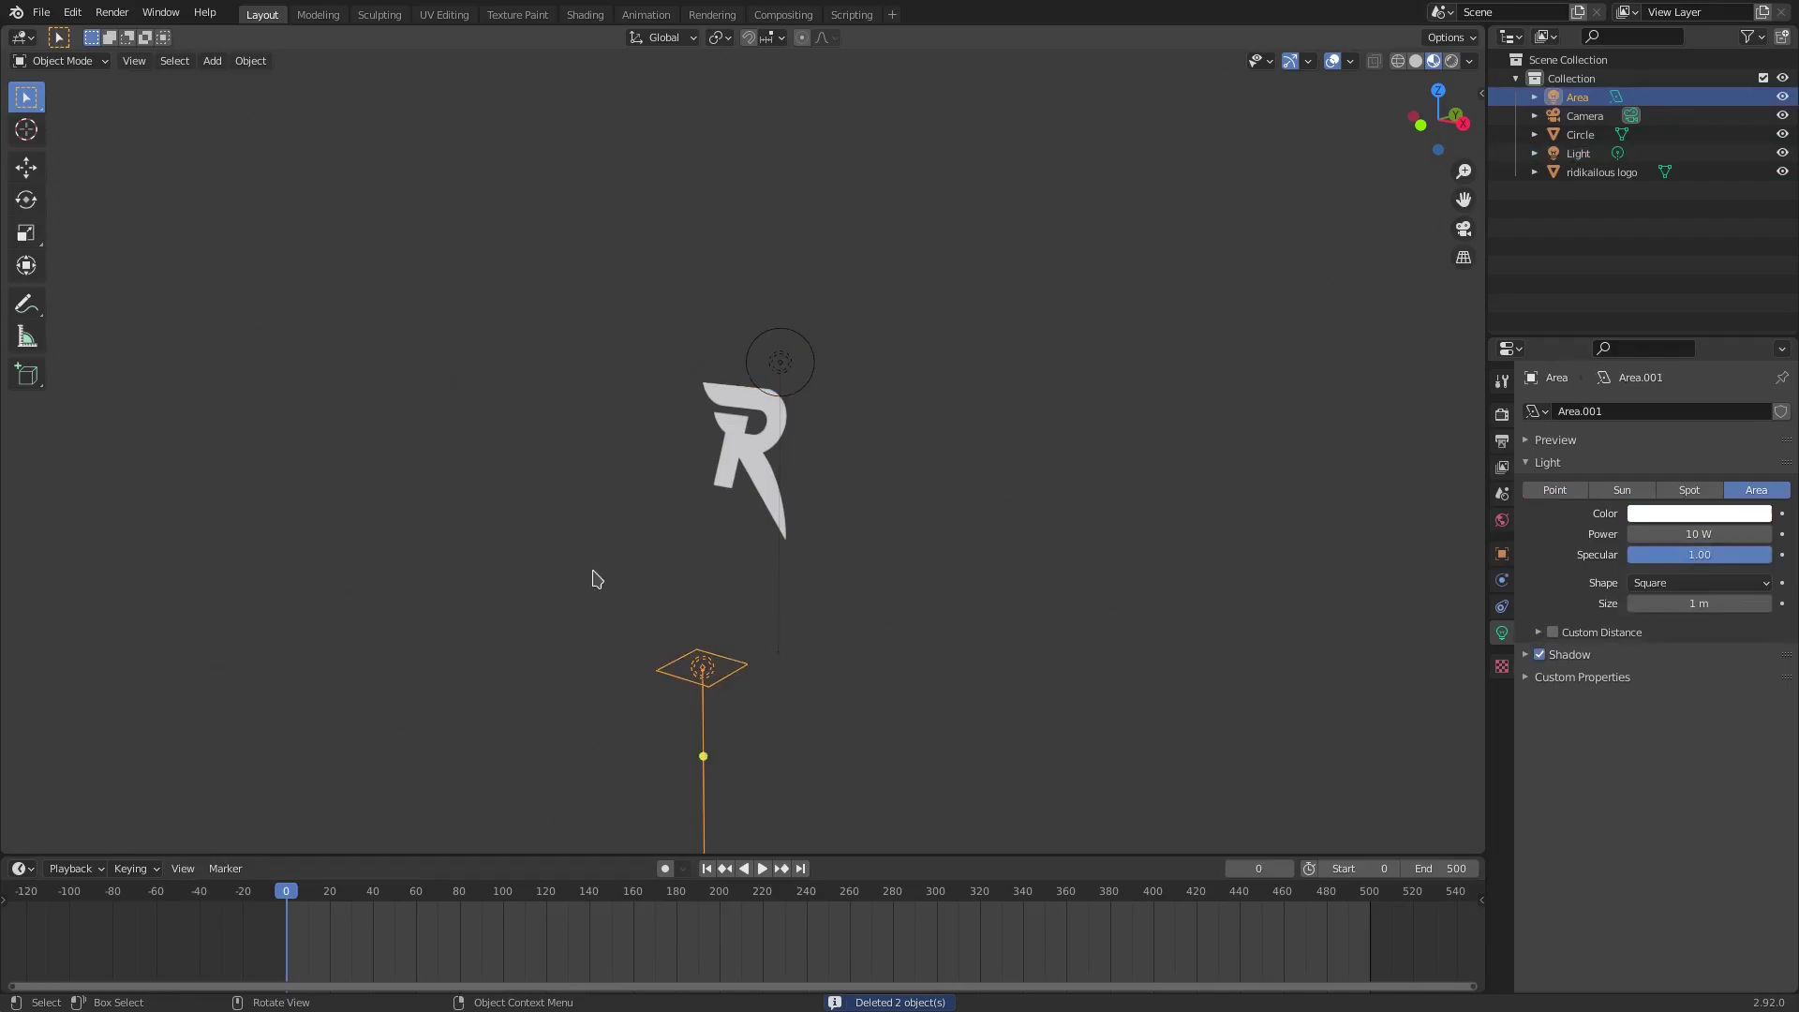
left_click(1452, 62)
scroll(806, 413, "up", 3)
middle_click_drag(755, 440, 808, 428)
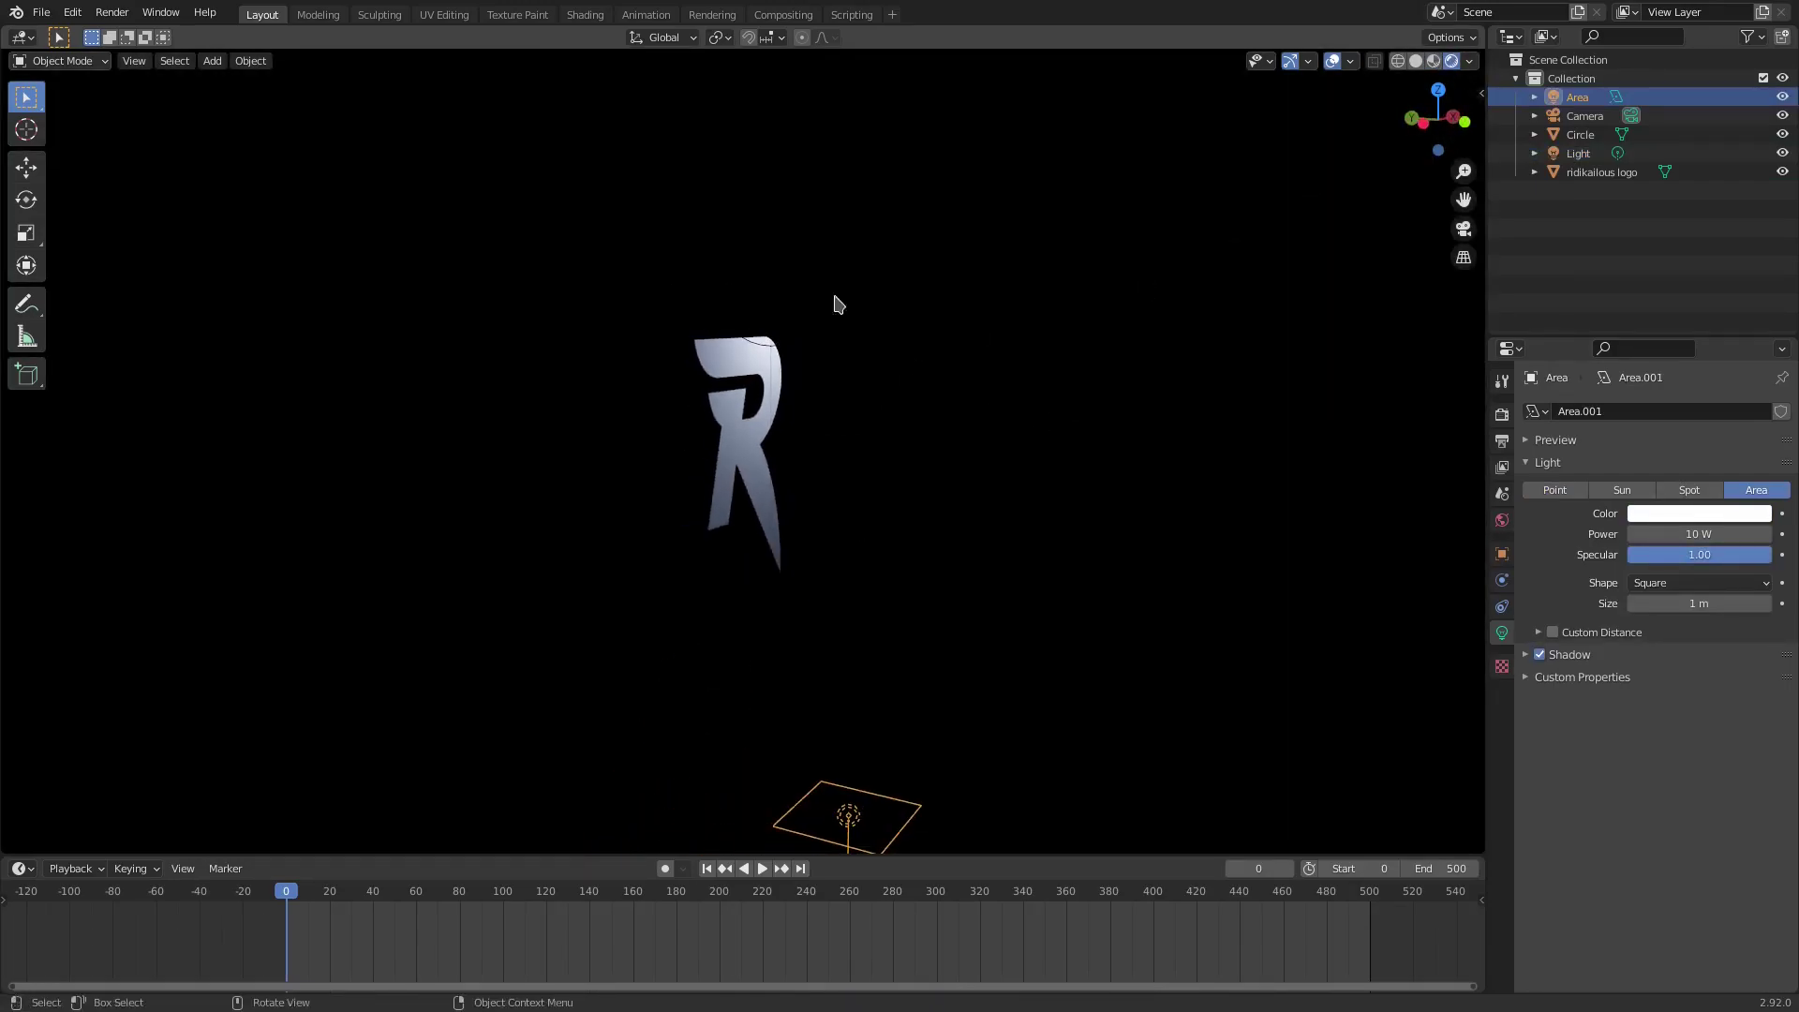
Return to Material Preview shading and rotate the area light 90° about the global X axis
key("z")
left_click(1203, 248)
middle_click_drag(1204, 247, 683, 678)
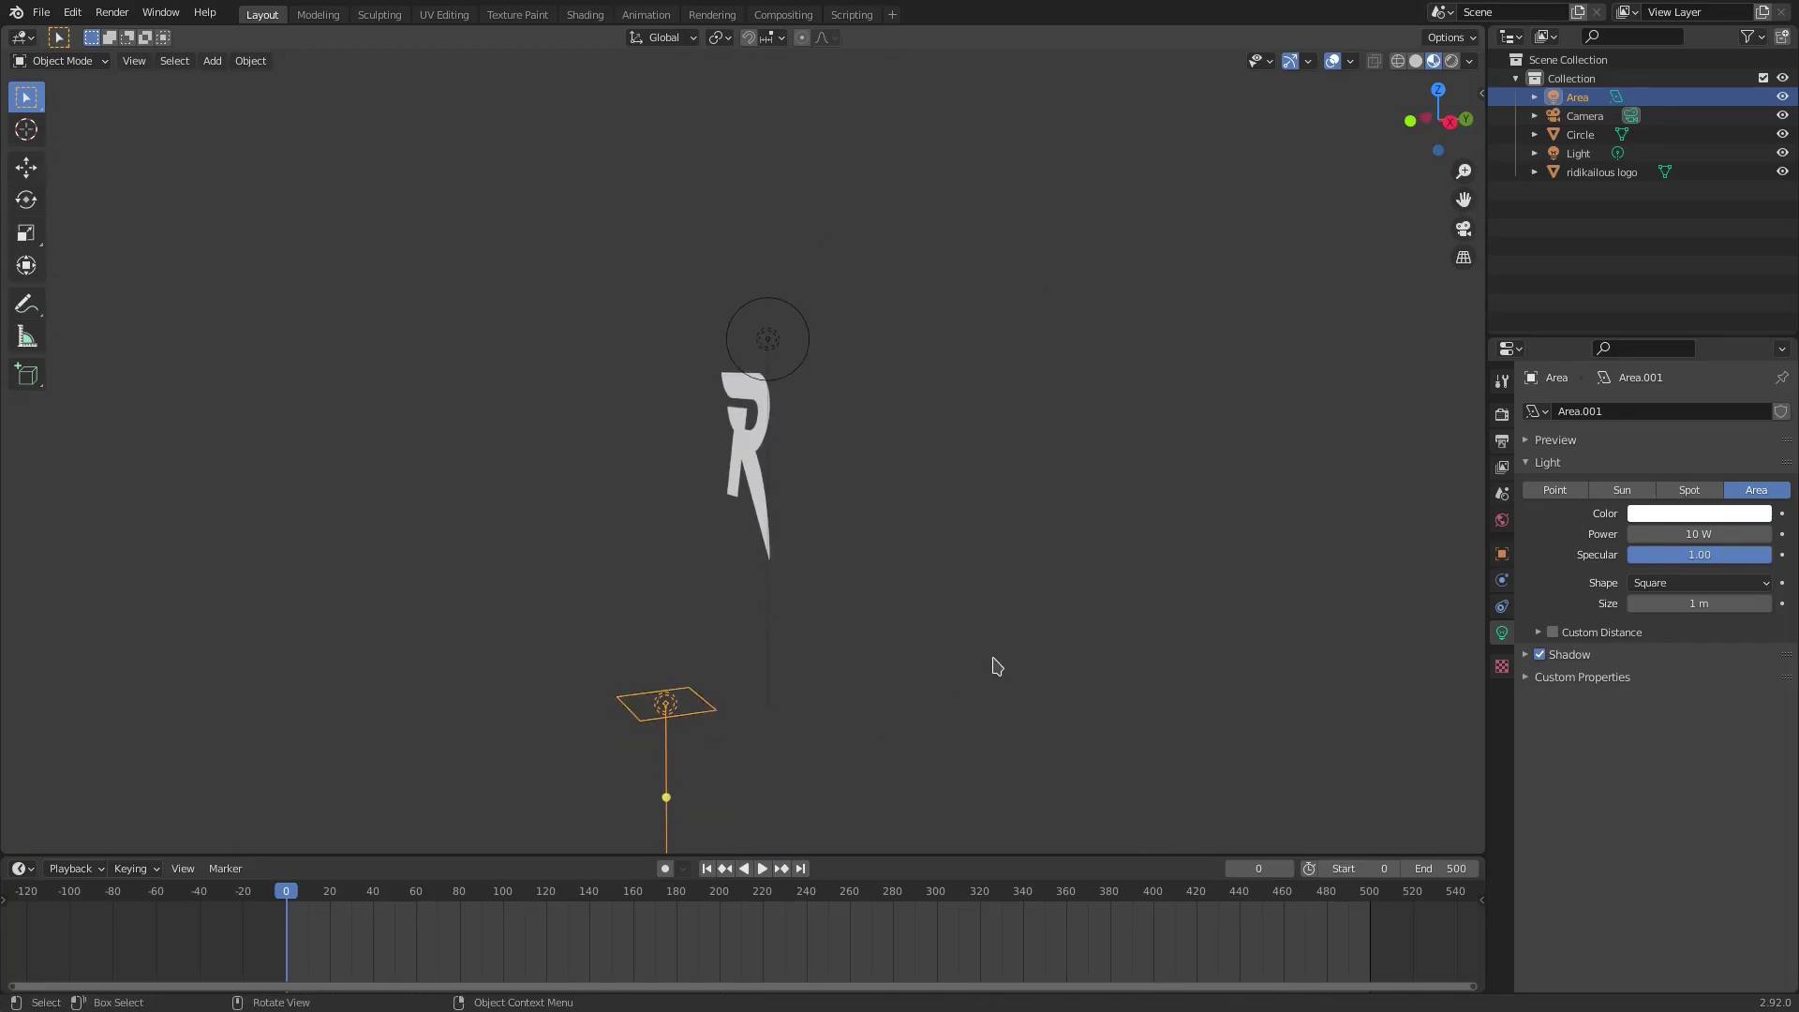
type("rx")
type("90")
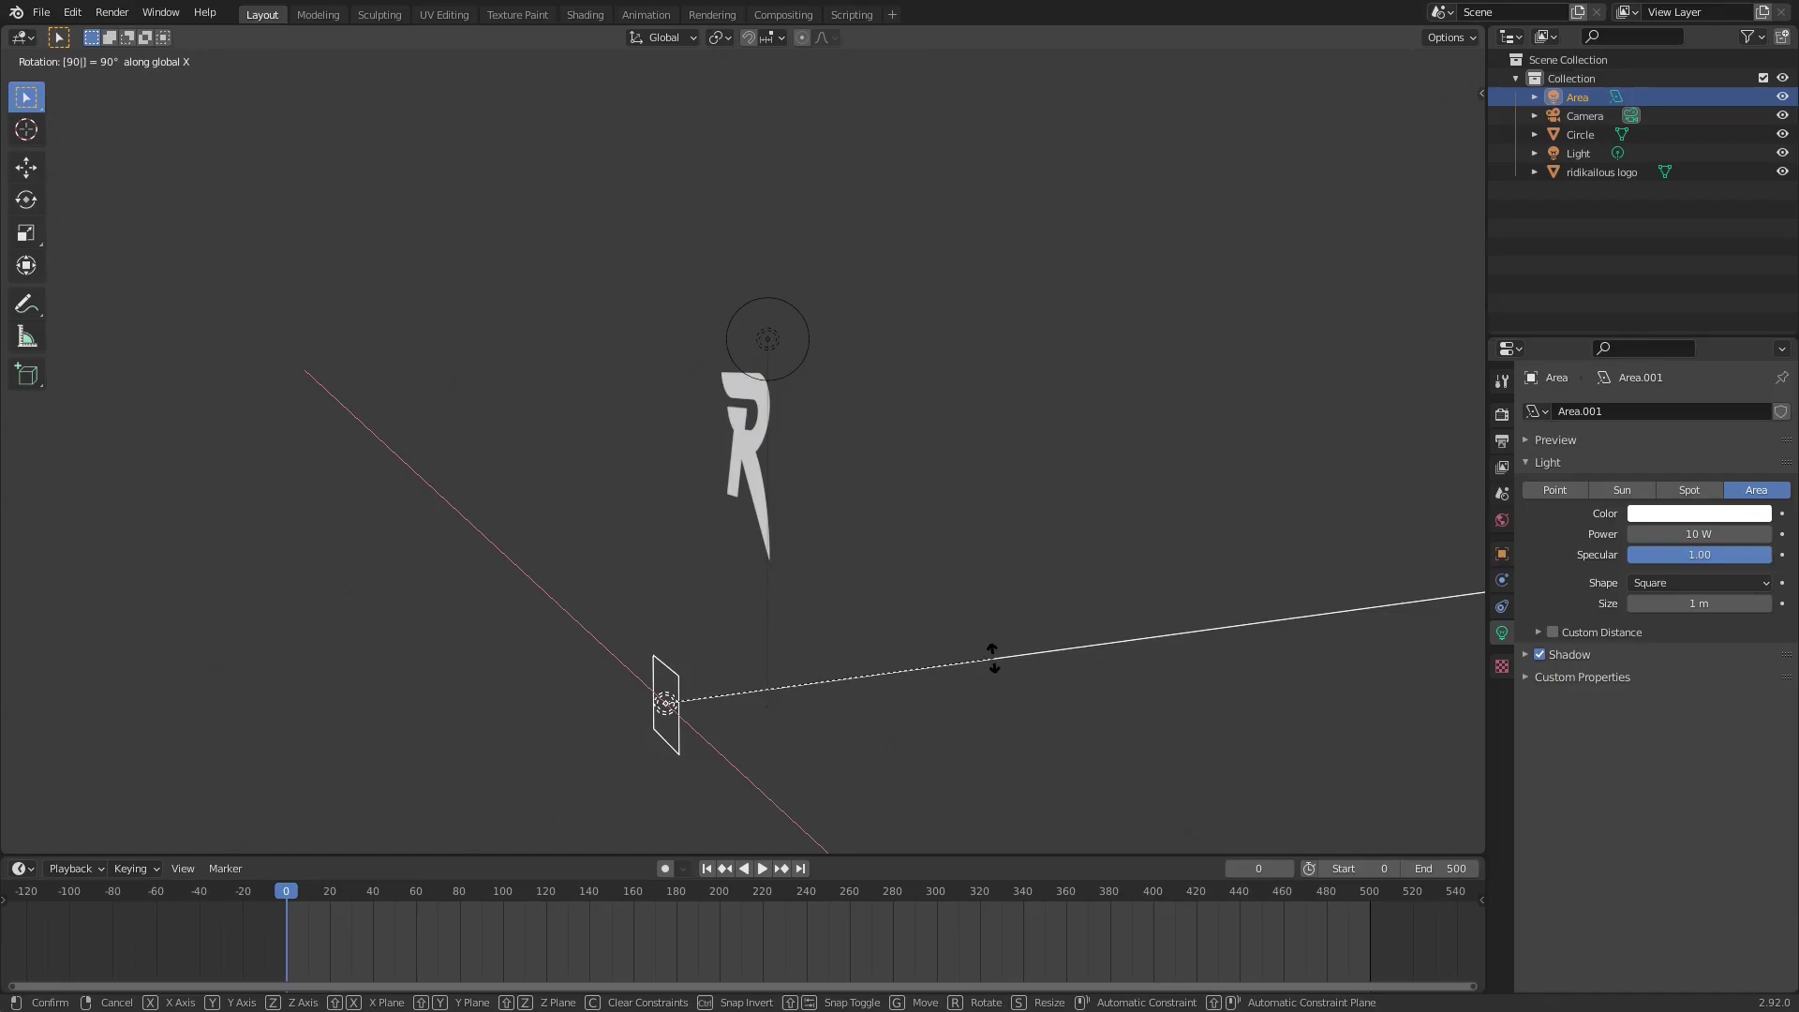
key("Return")
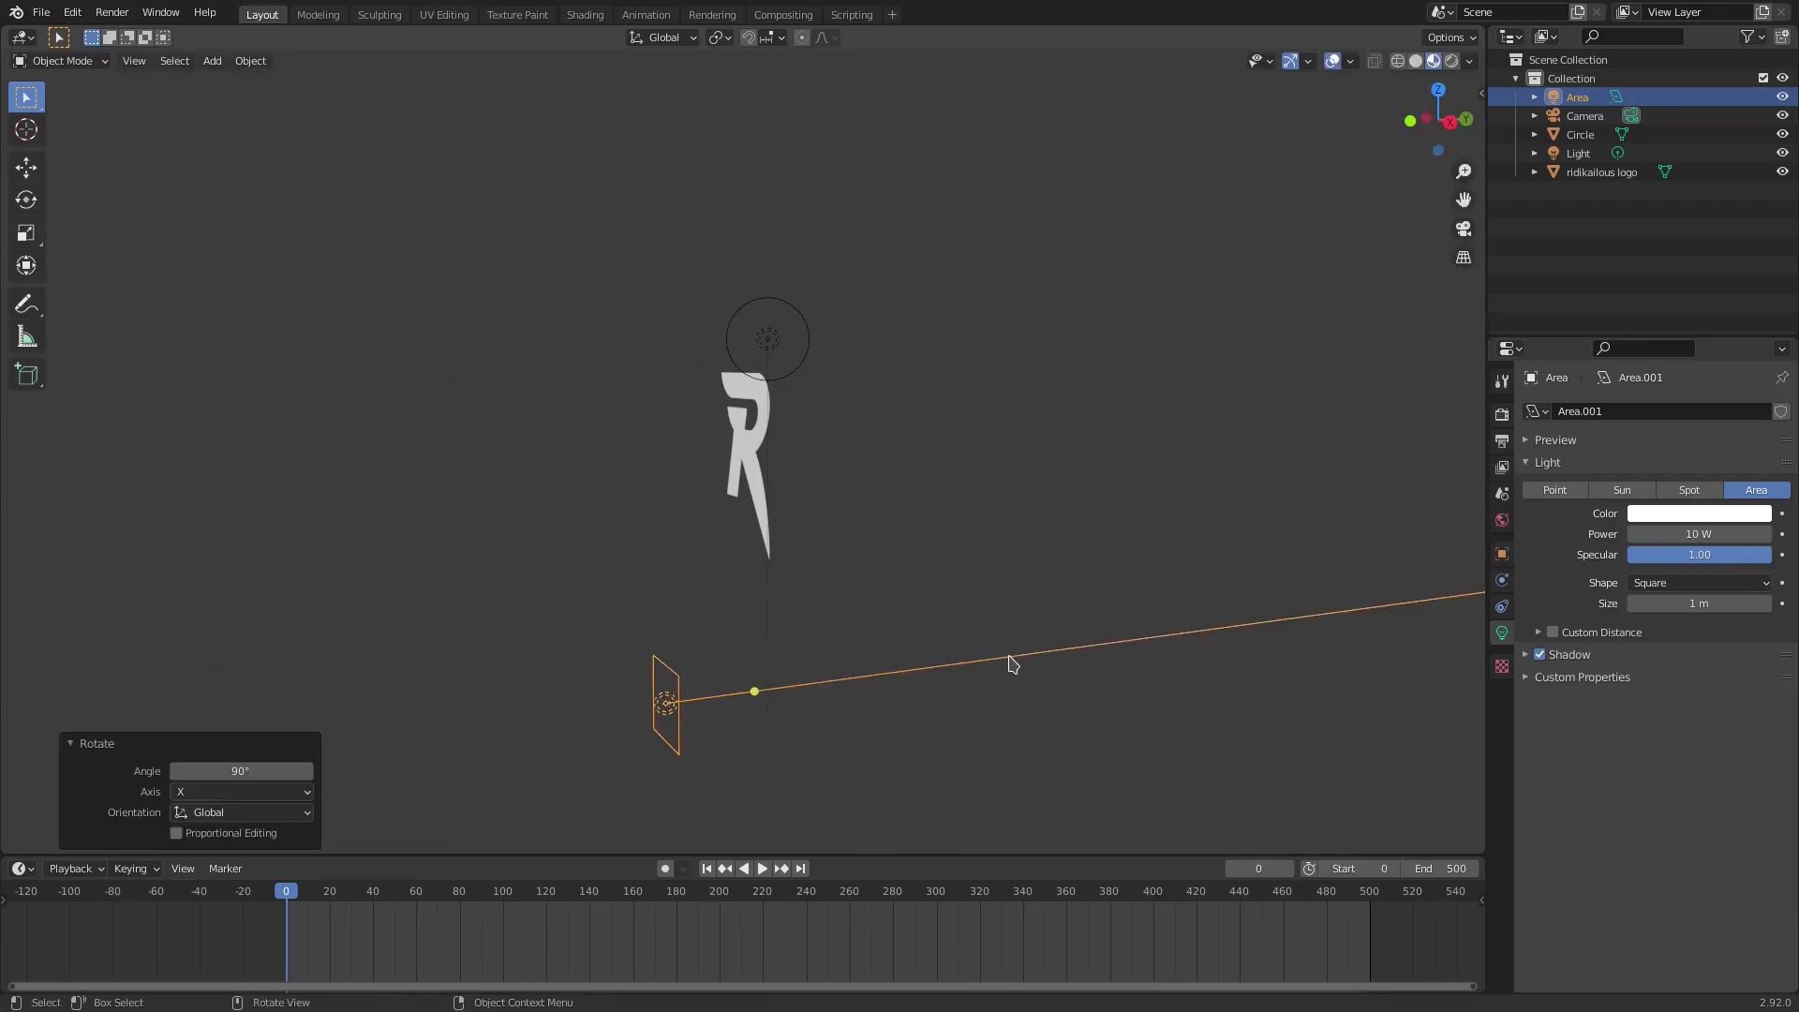
Compare the positions of the area light and the logo in the right orthographic view
key("KP_3")
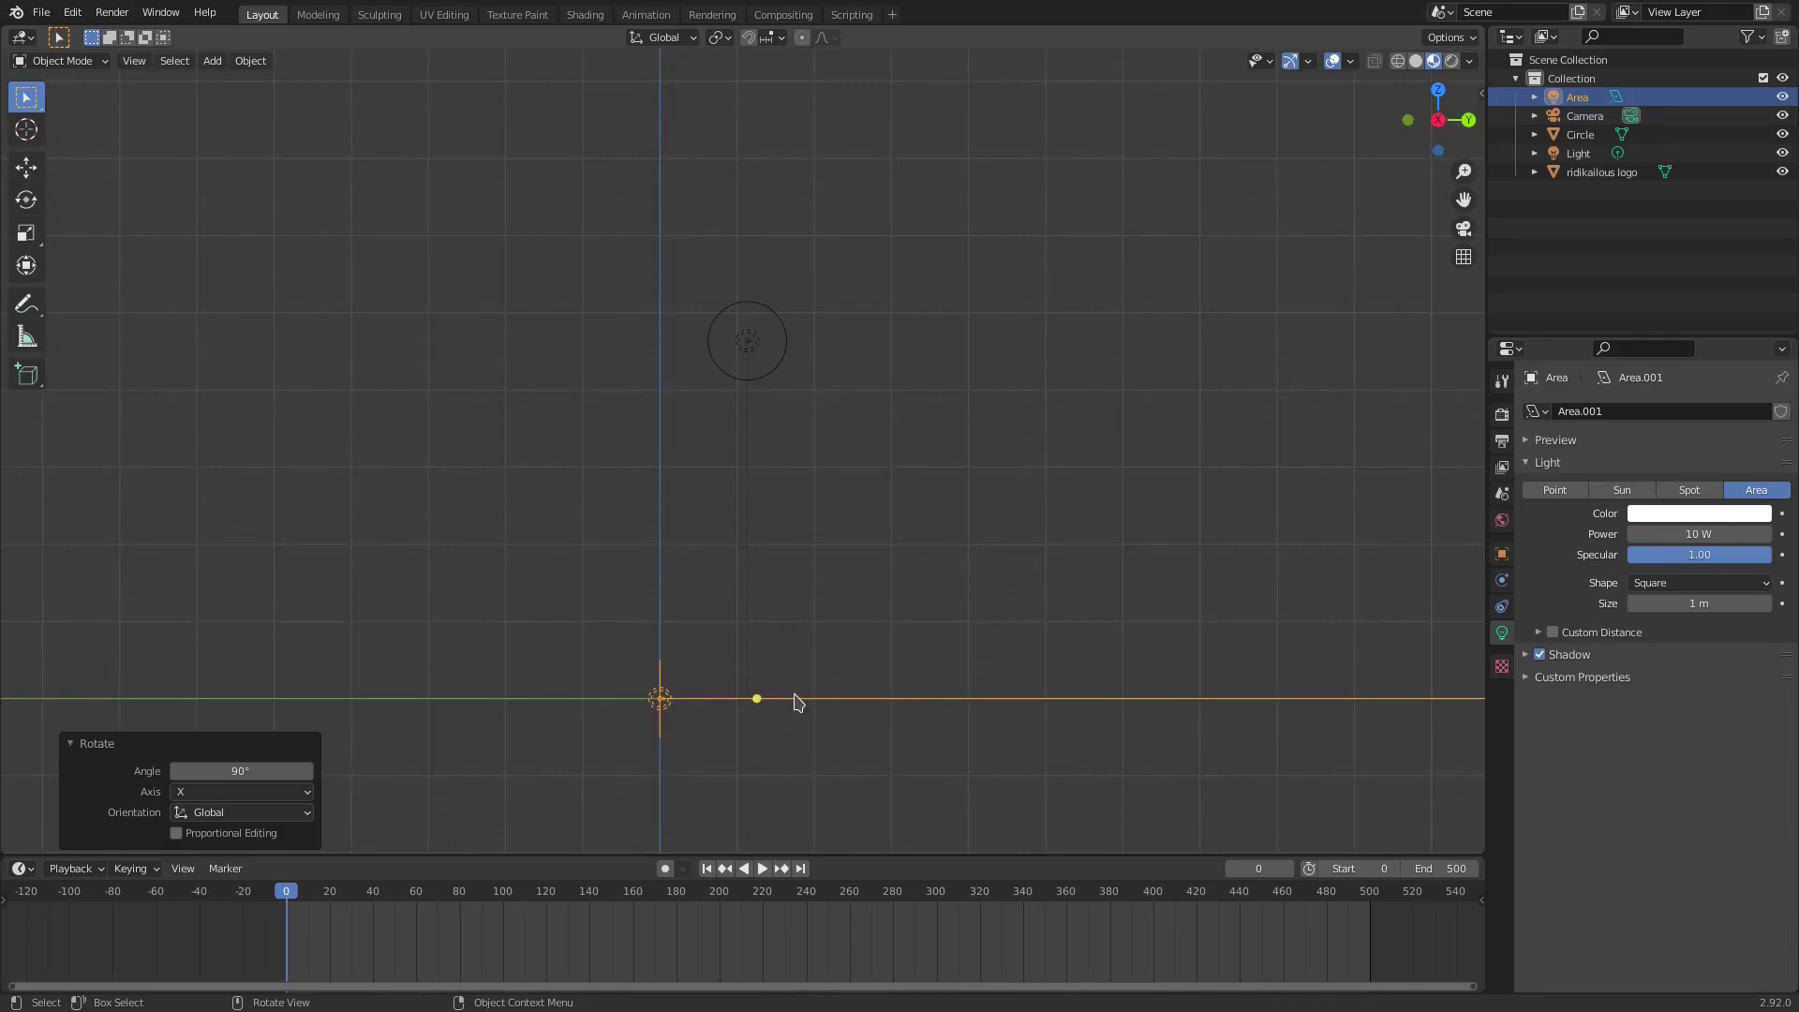
key("g")
right_click(859, 570)
middle_click_drag(861, 568, 890, 575)
left_click(748, 466)
left_click(662, 695, "shift")
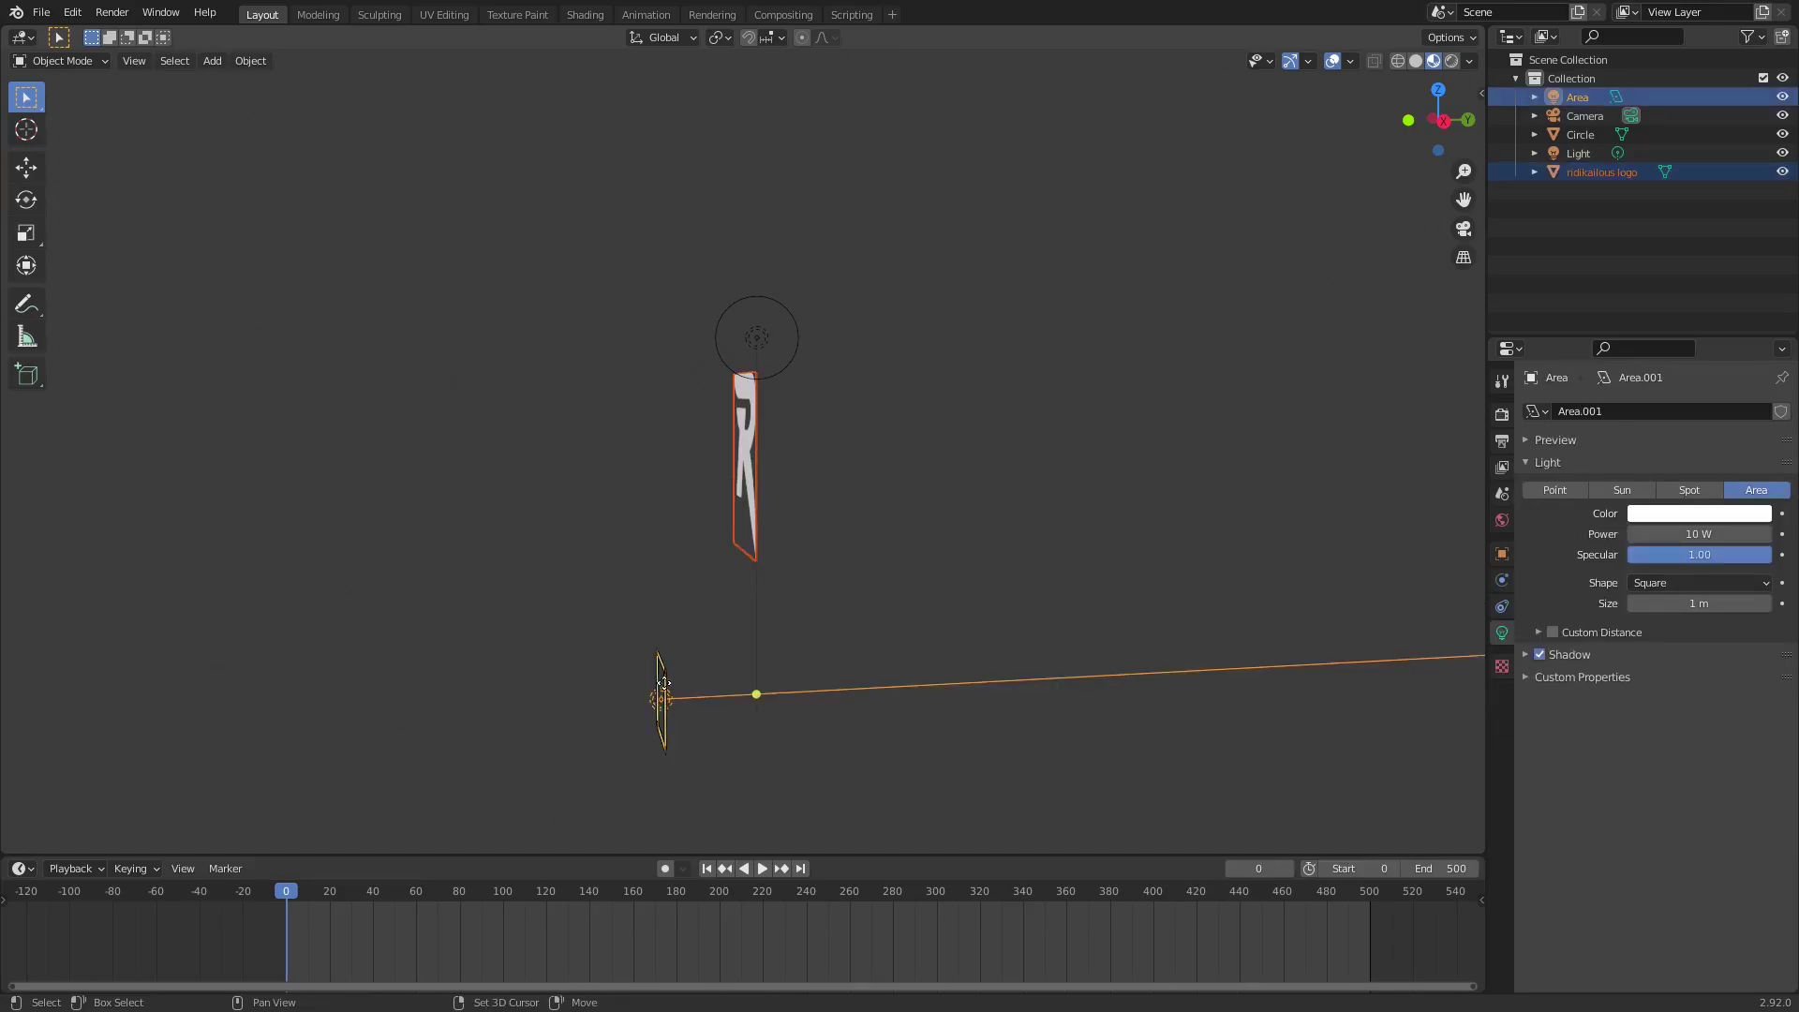
key("KP_3")
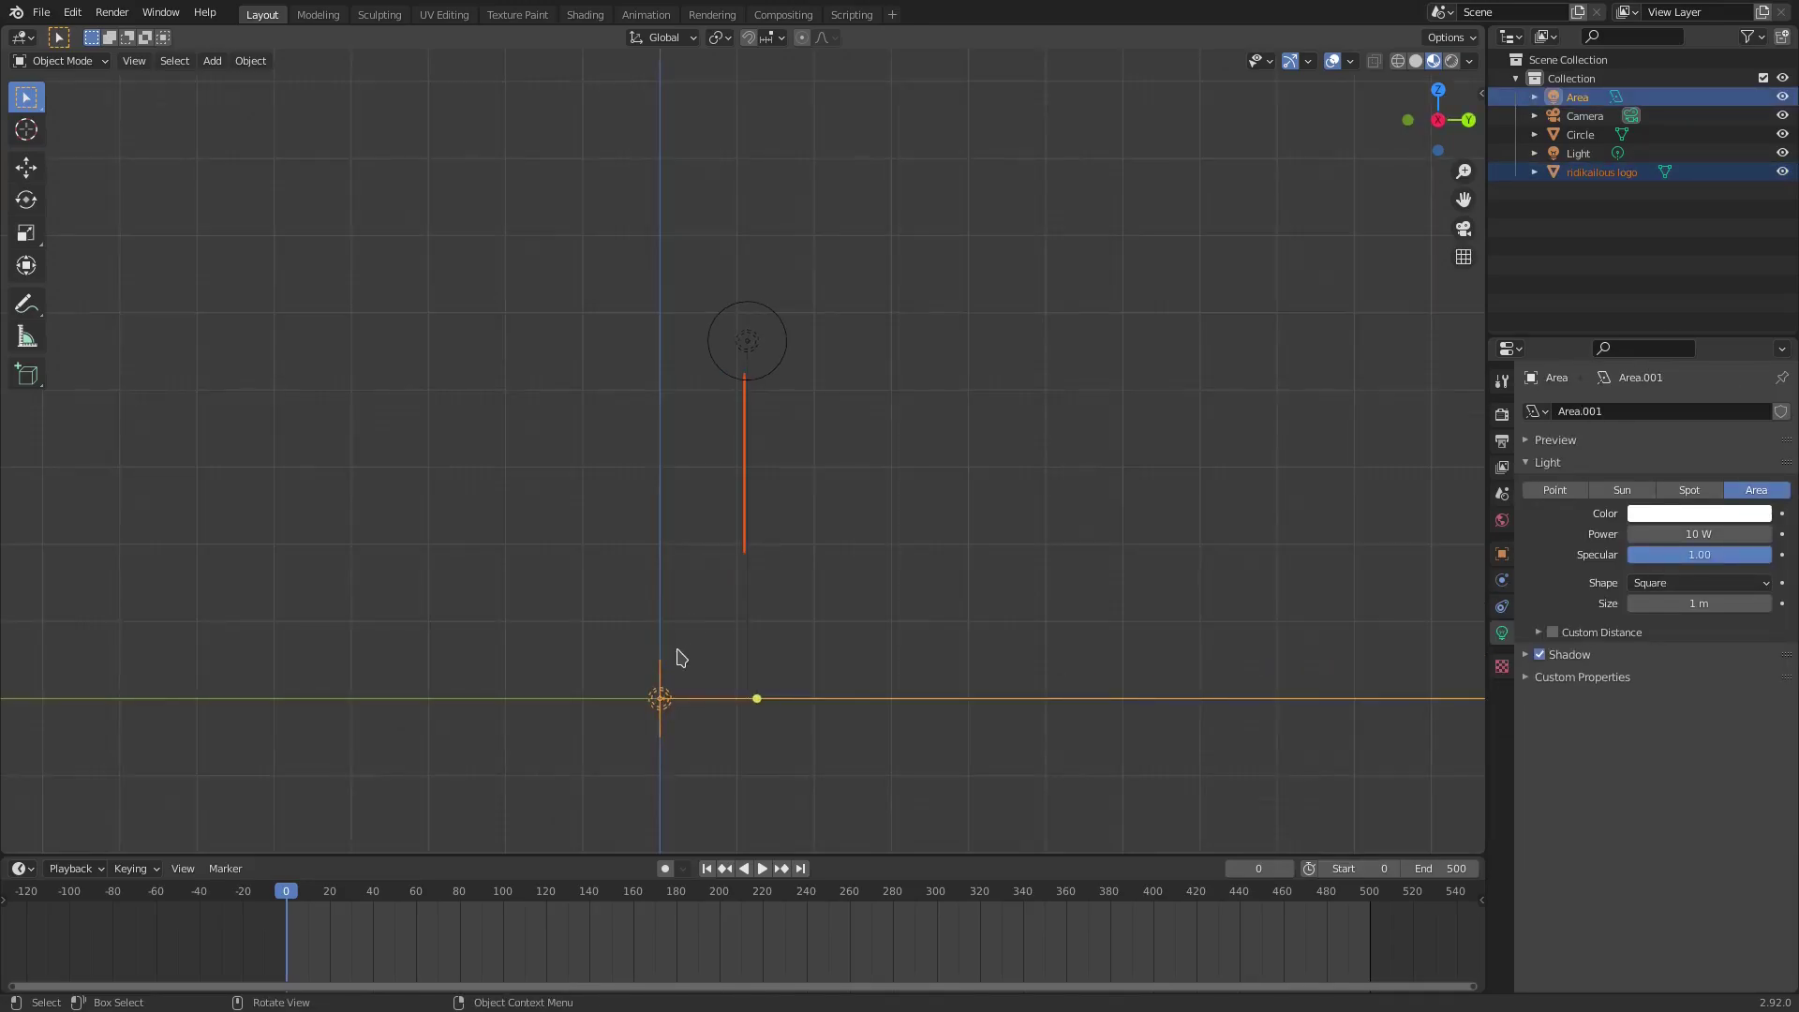
Move the area light up from the origin to the logo's height and closer to it in the side view
scroll(660, 740, "up", 2)
middle_click_drag(691, 716, 779, 500, "shift")
scroll(736, 573, "up", 2)
left_click(655, 710)
key("g")
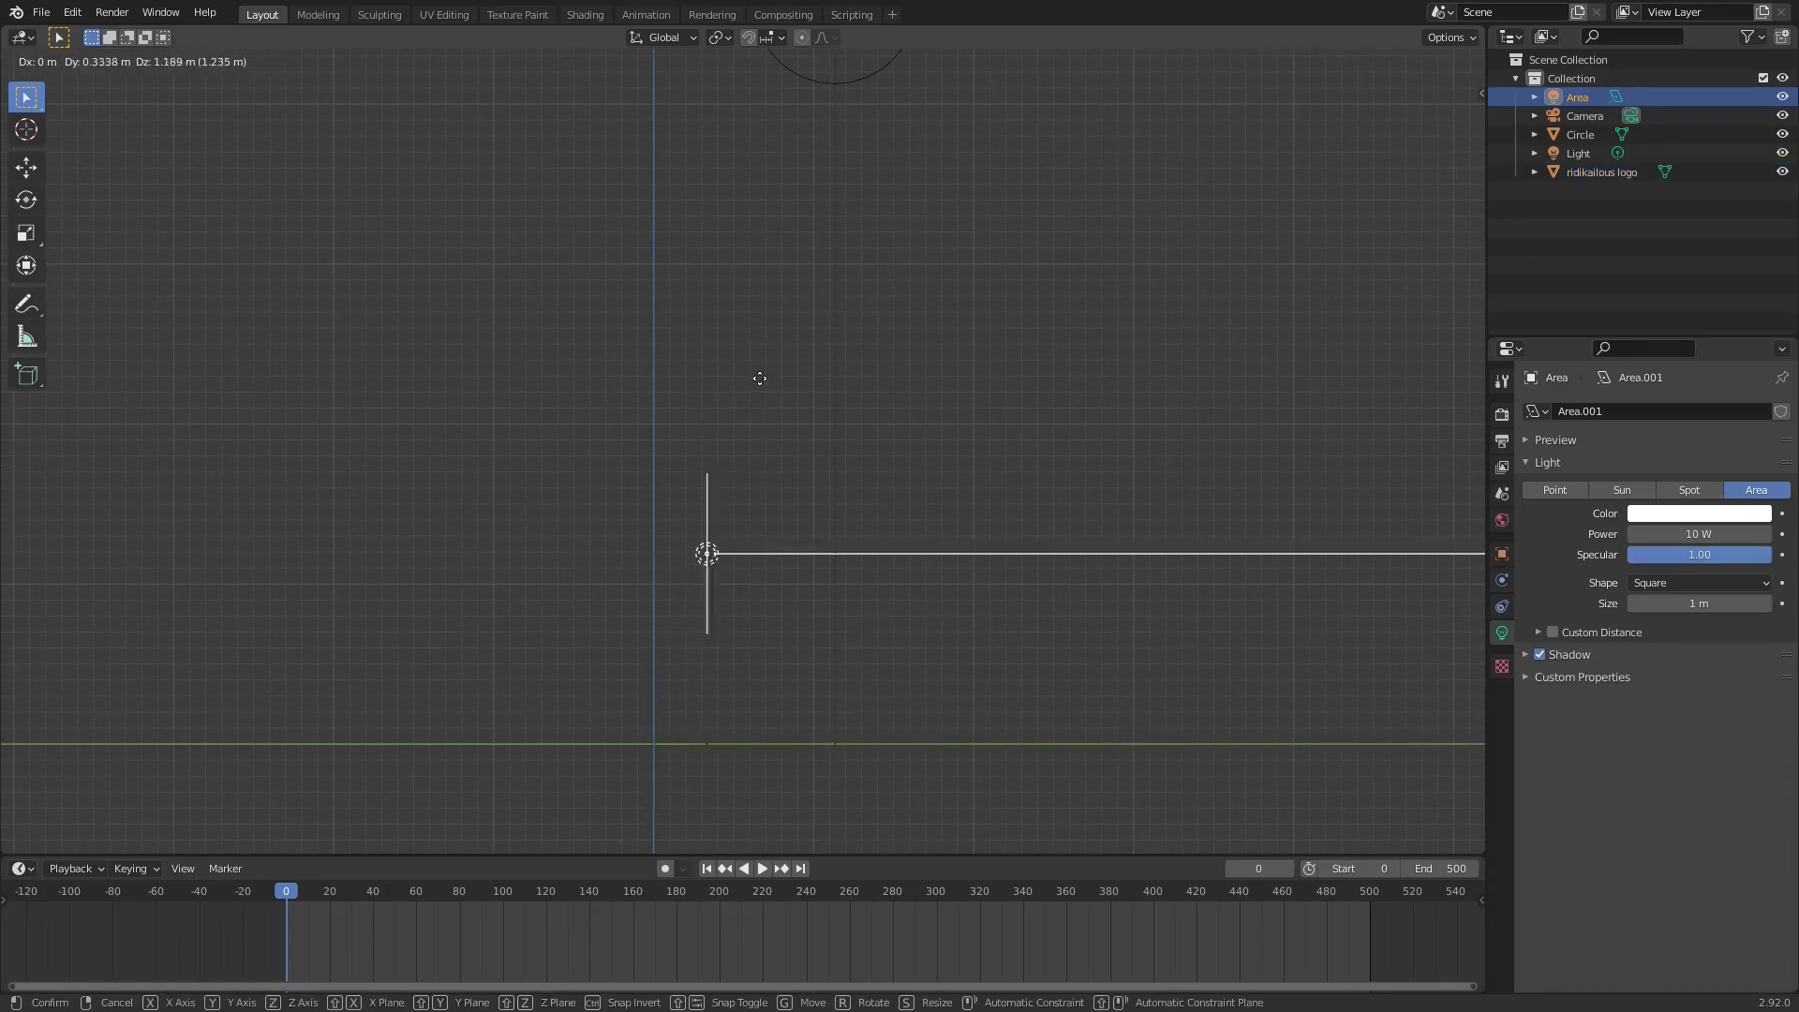
left_click(812, 242)
Bring the area light right up to the logo's face, finishing with a shift of about 0.02 m along Y
middle_click_drag(800, 360, 956, 831)
scroll(879, 573, "up", 3)
middle_click_drag(879, 565, 982, 532)
key("g")
left_click(943, 459)
middle_click_drag(945, 466, 835, 425)
key("g")
key("y")
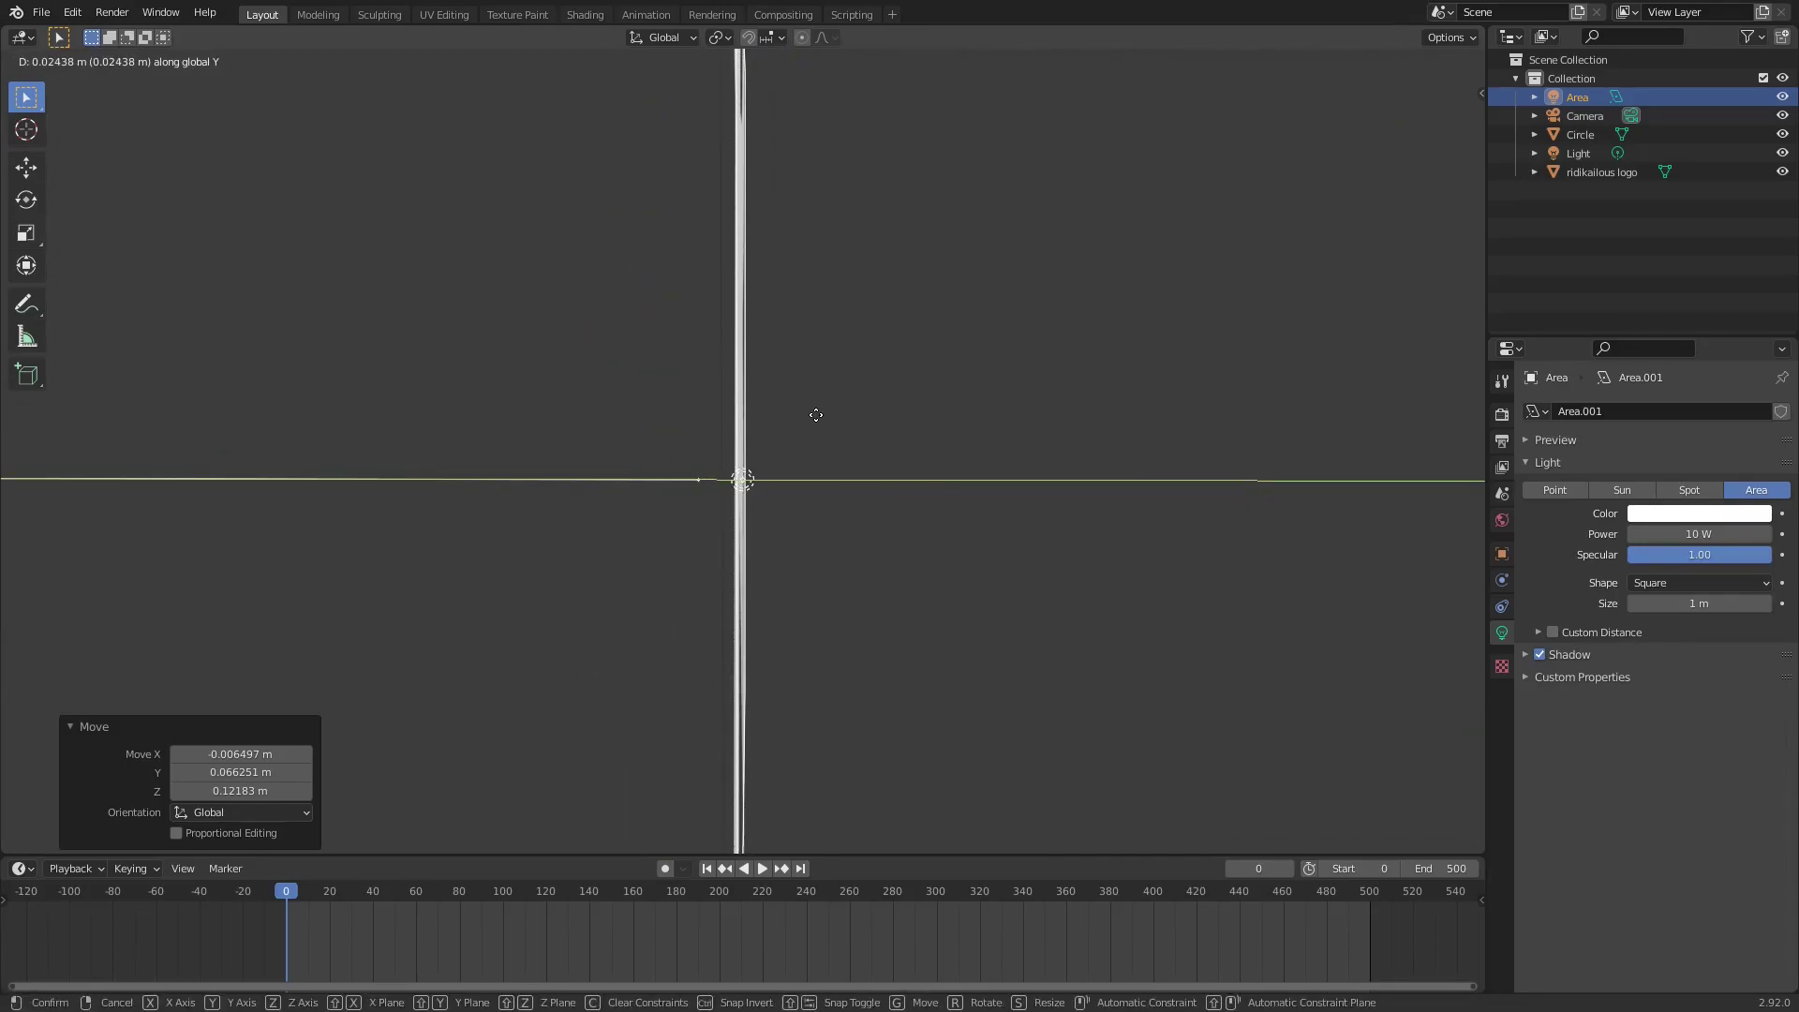
left_click(817, 422)
Select the logo and look up the Images as Planes option for adding images and the entry for Preferences
middle_click_drag(816, 415, 645, 413)
scroll(682, 423, "down", 4)
left_click(804, 323)
middle_click_drag(804, 324, 787, 422)
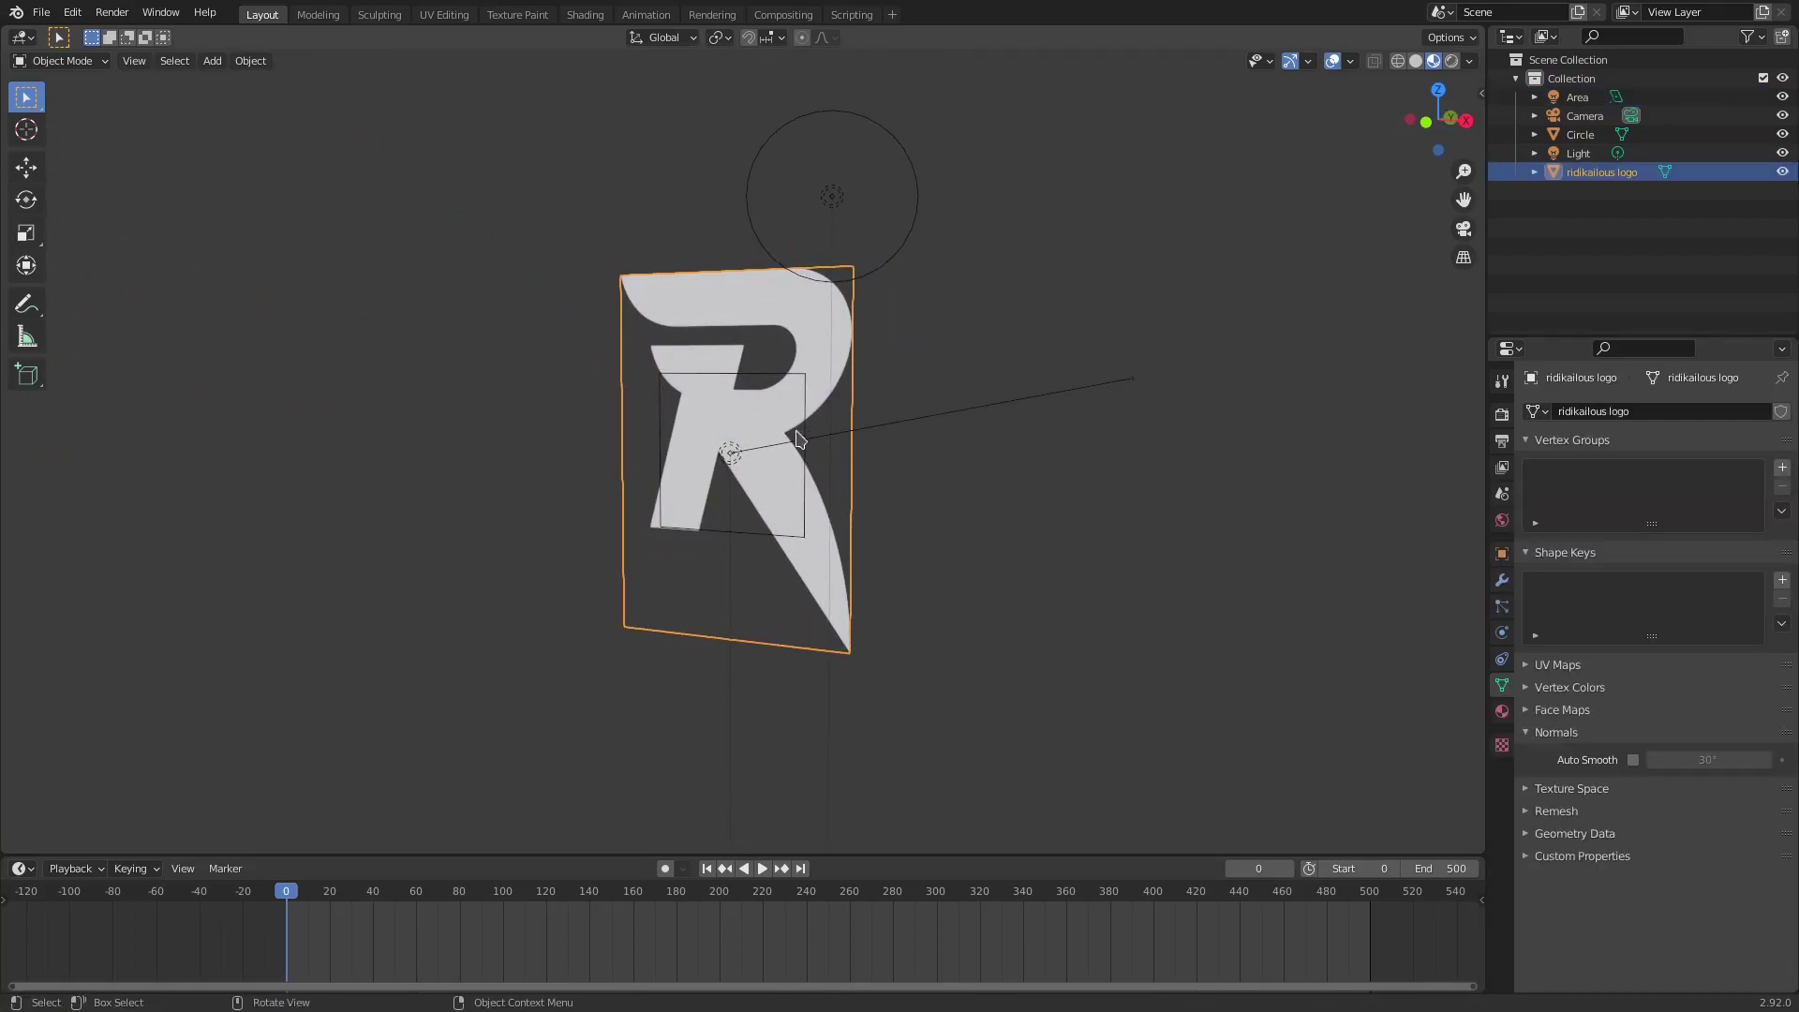
key("shift+a")
mouse_move(698, 370)
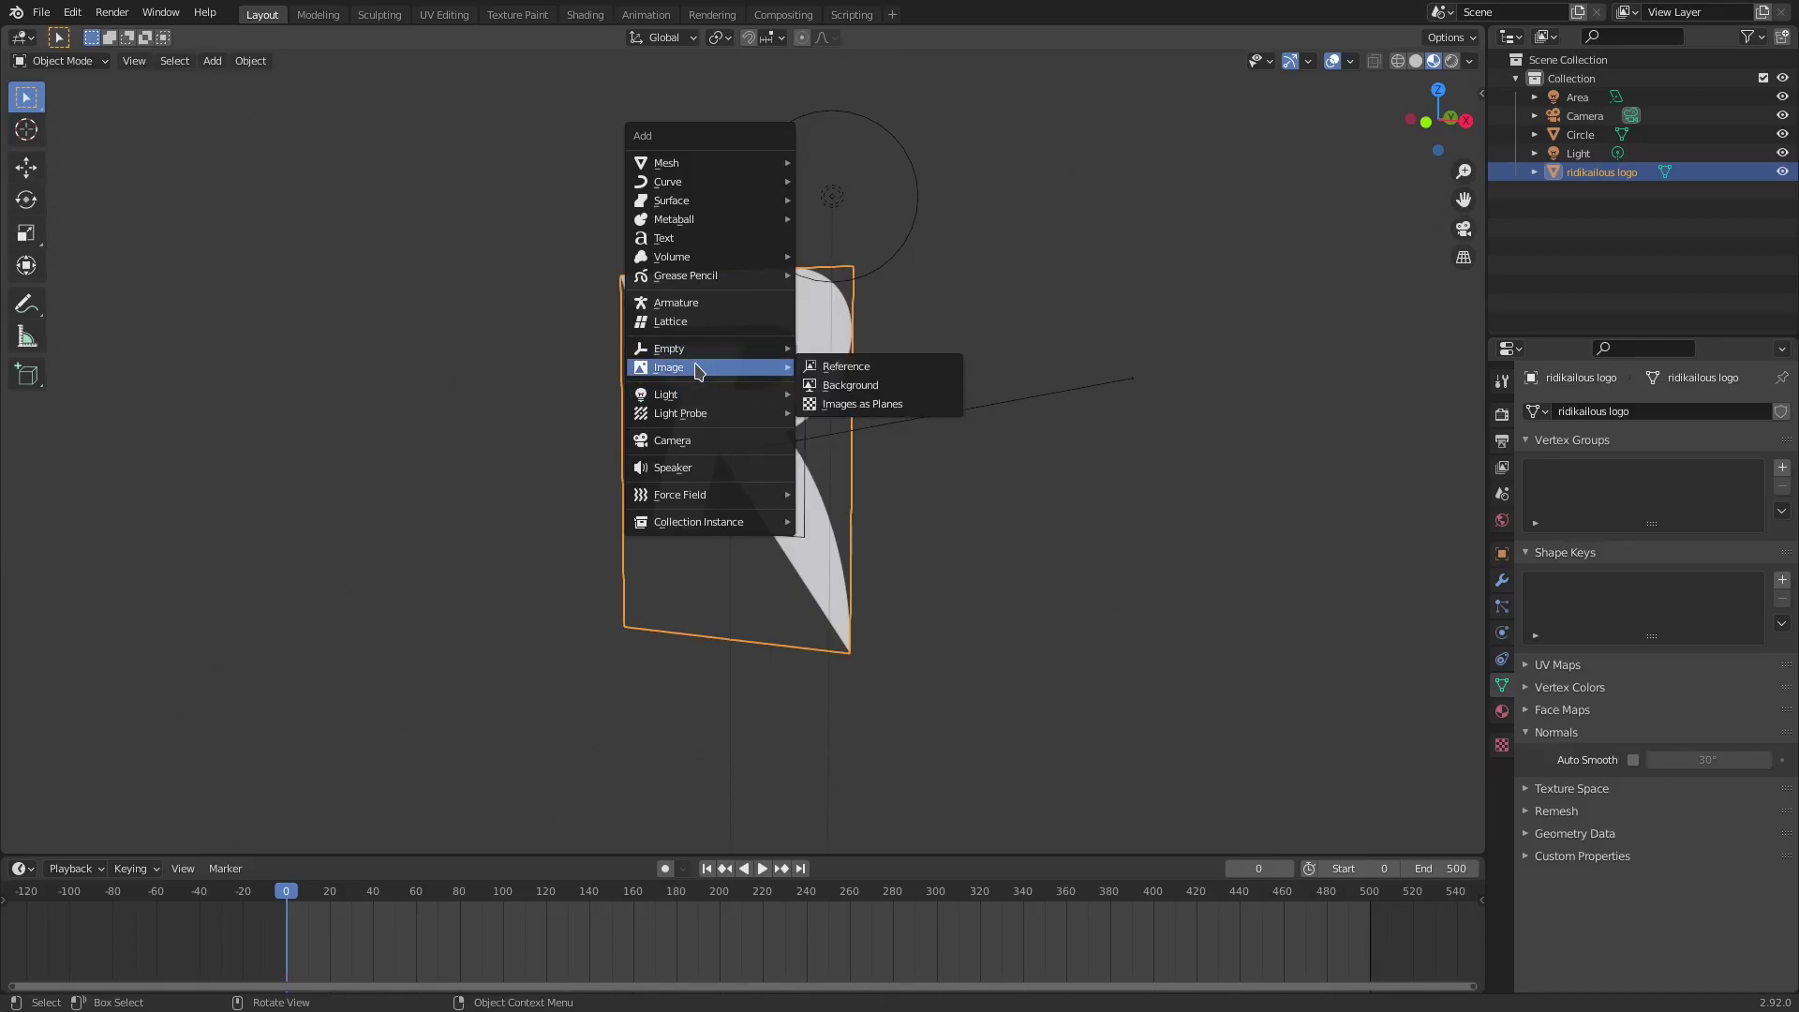
key("Right")
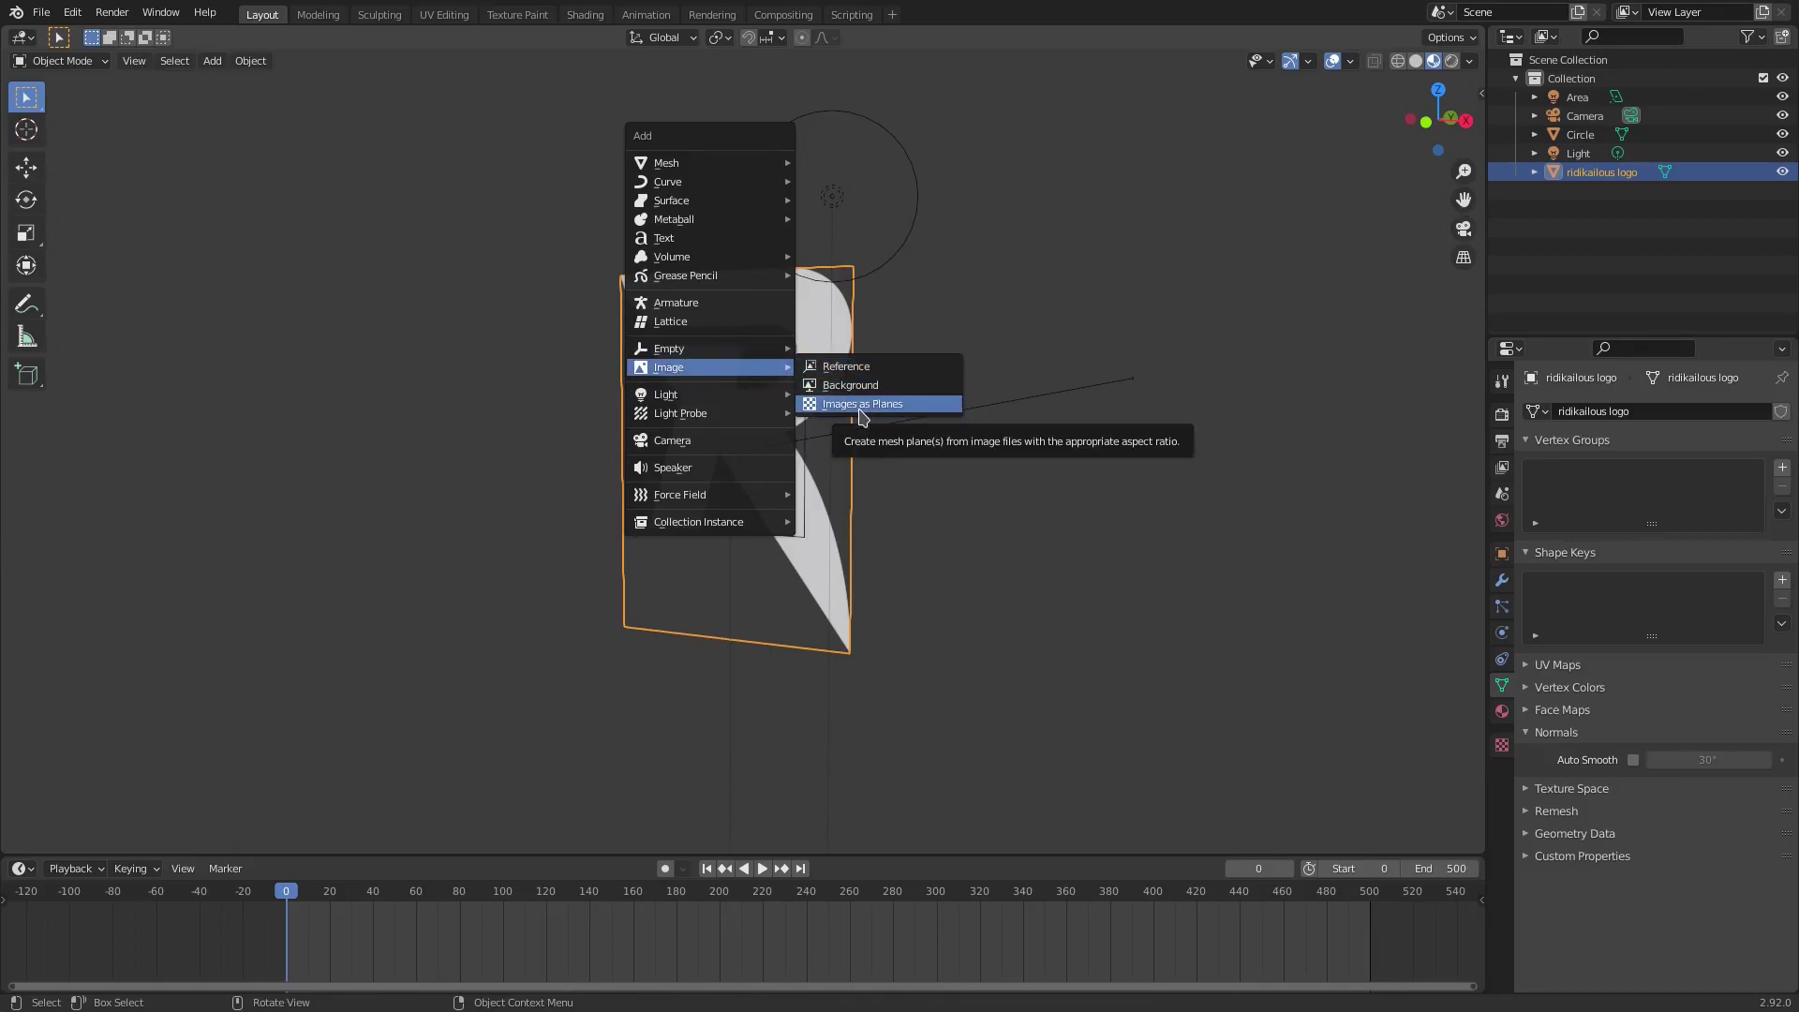
left_click(70, 16)
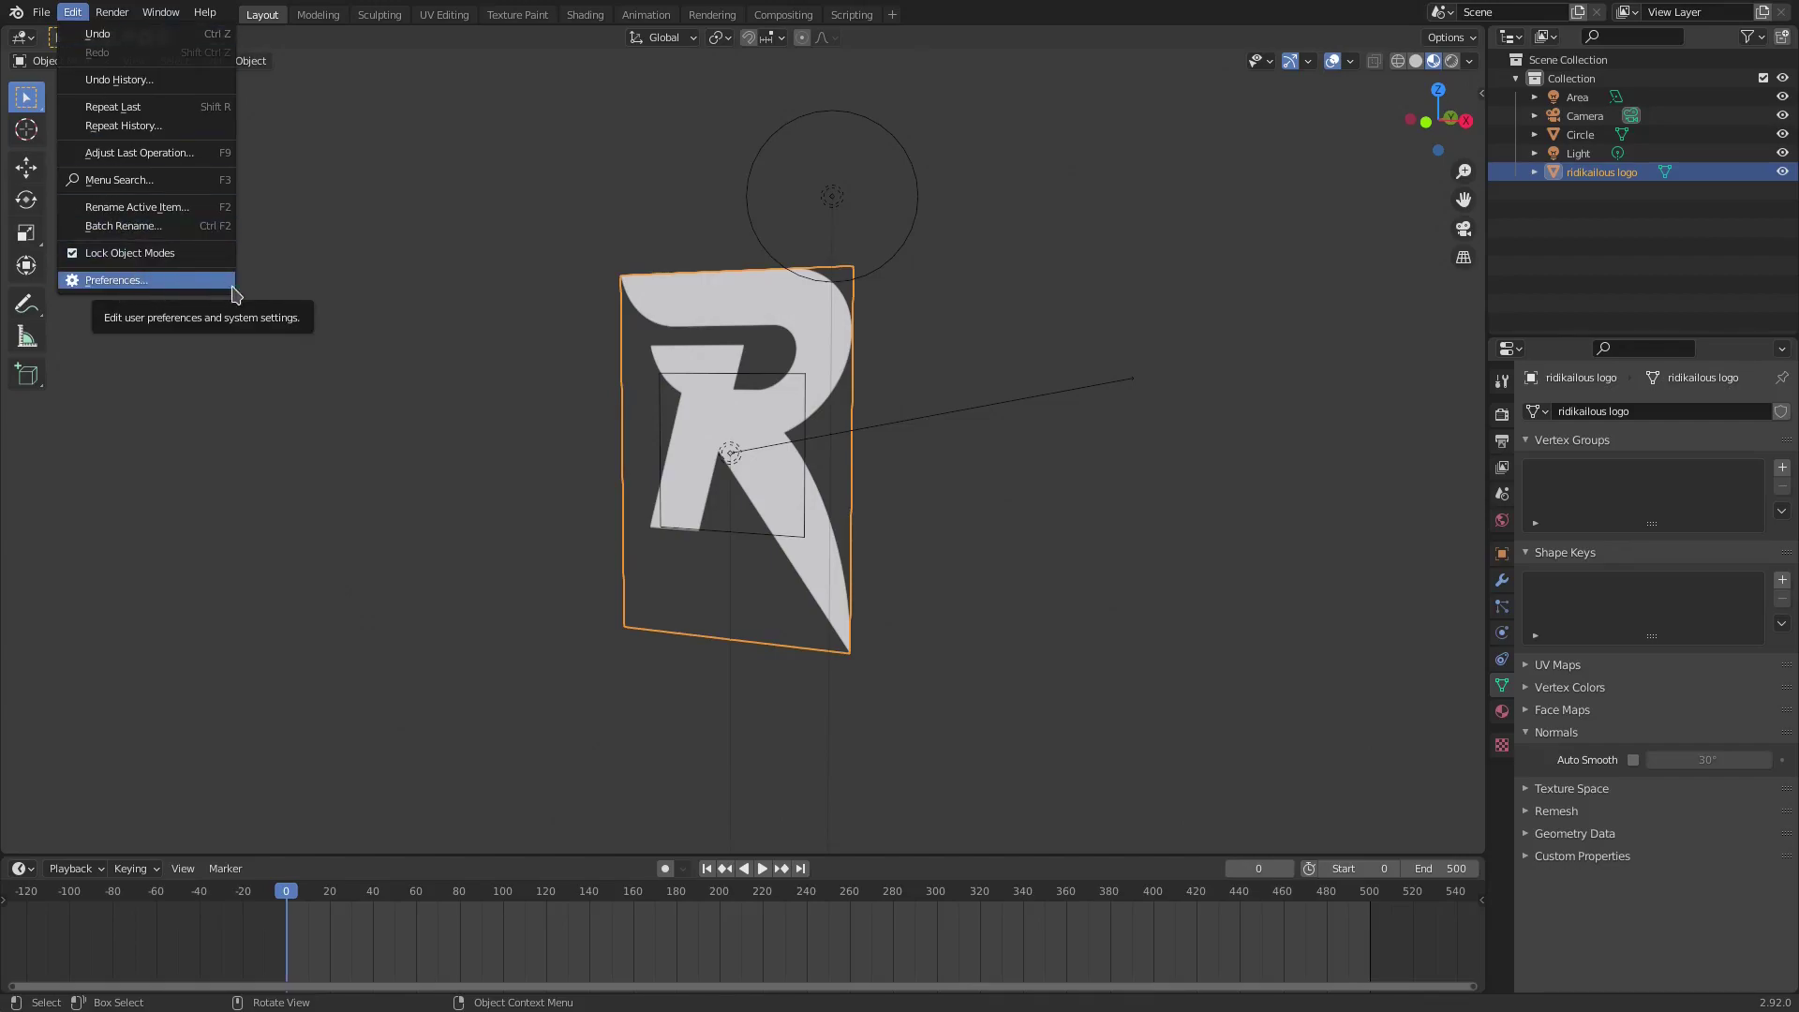
key("shift+a")
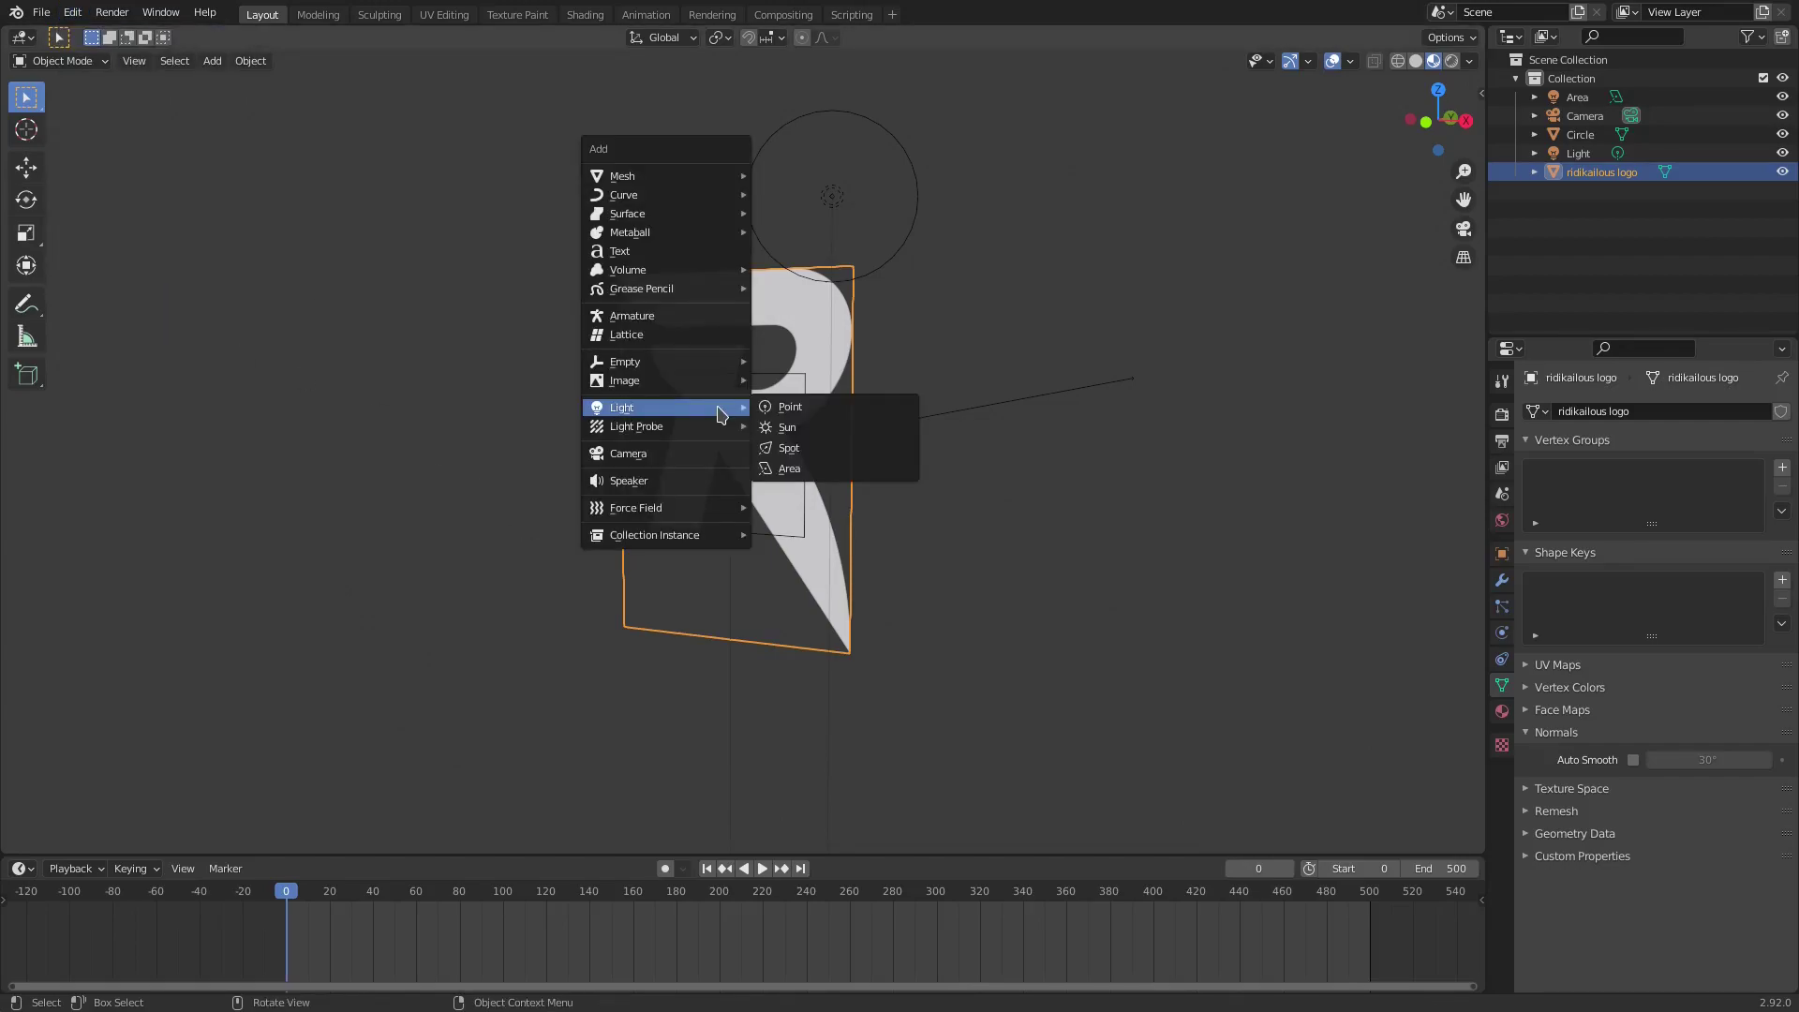
mouse_move(723, 381)
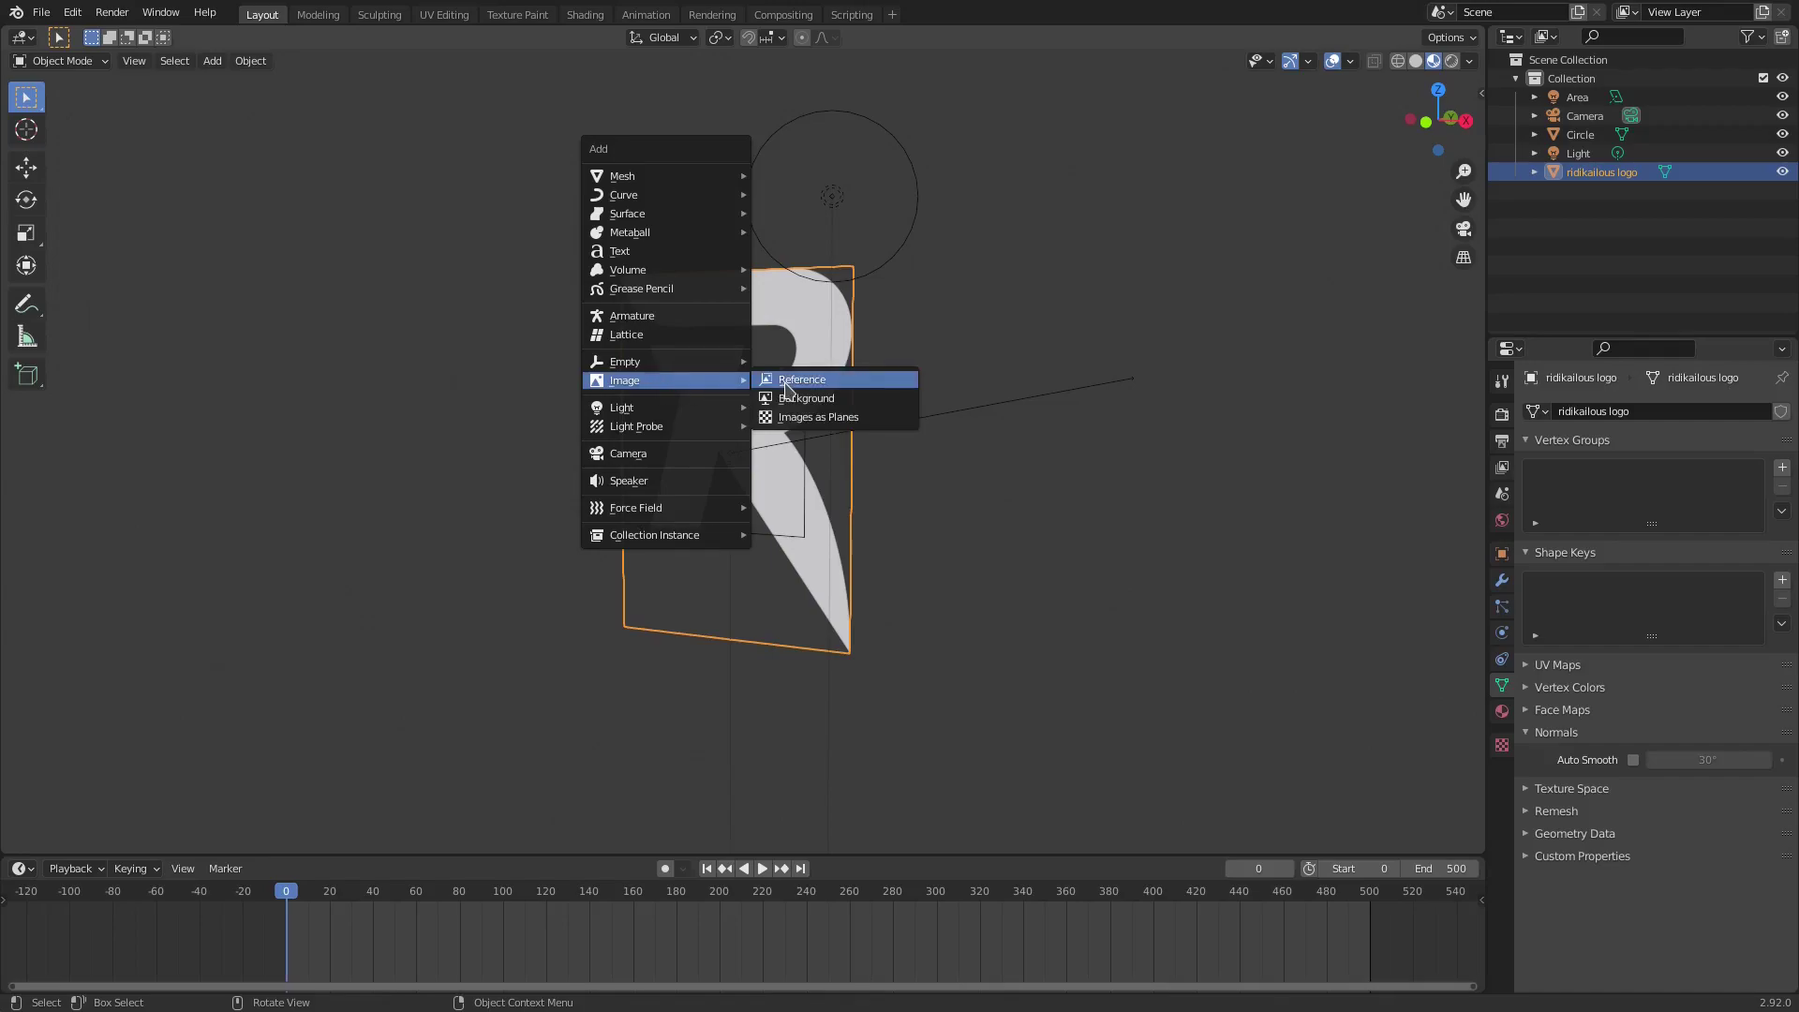
Select the area light and examine its placement against the logo from several angles
middle_click_drag(844, 600, 825, 431)
scroll(843, 473, "up", 2)
left_click(792, 435)
scroll(798, 434, "up", 5)
left_click(853, 443)
left_click(856, 427)
middle_click_drag(898, 605, 727, 525)
scroll(925, 620, "down", 5)
scroll(739, 503, "up", 5)
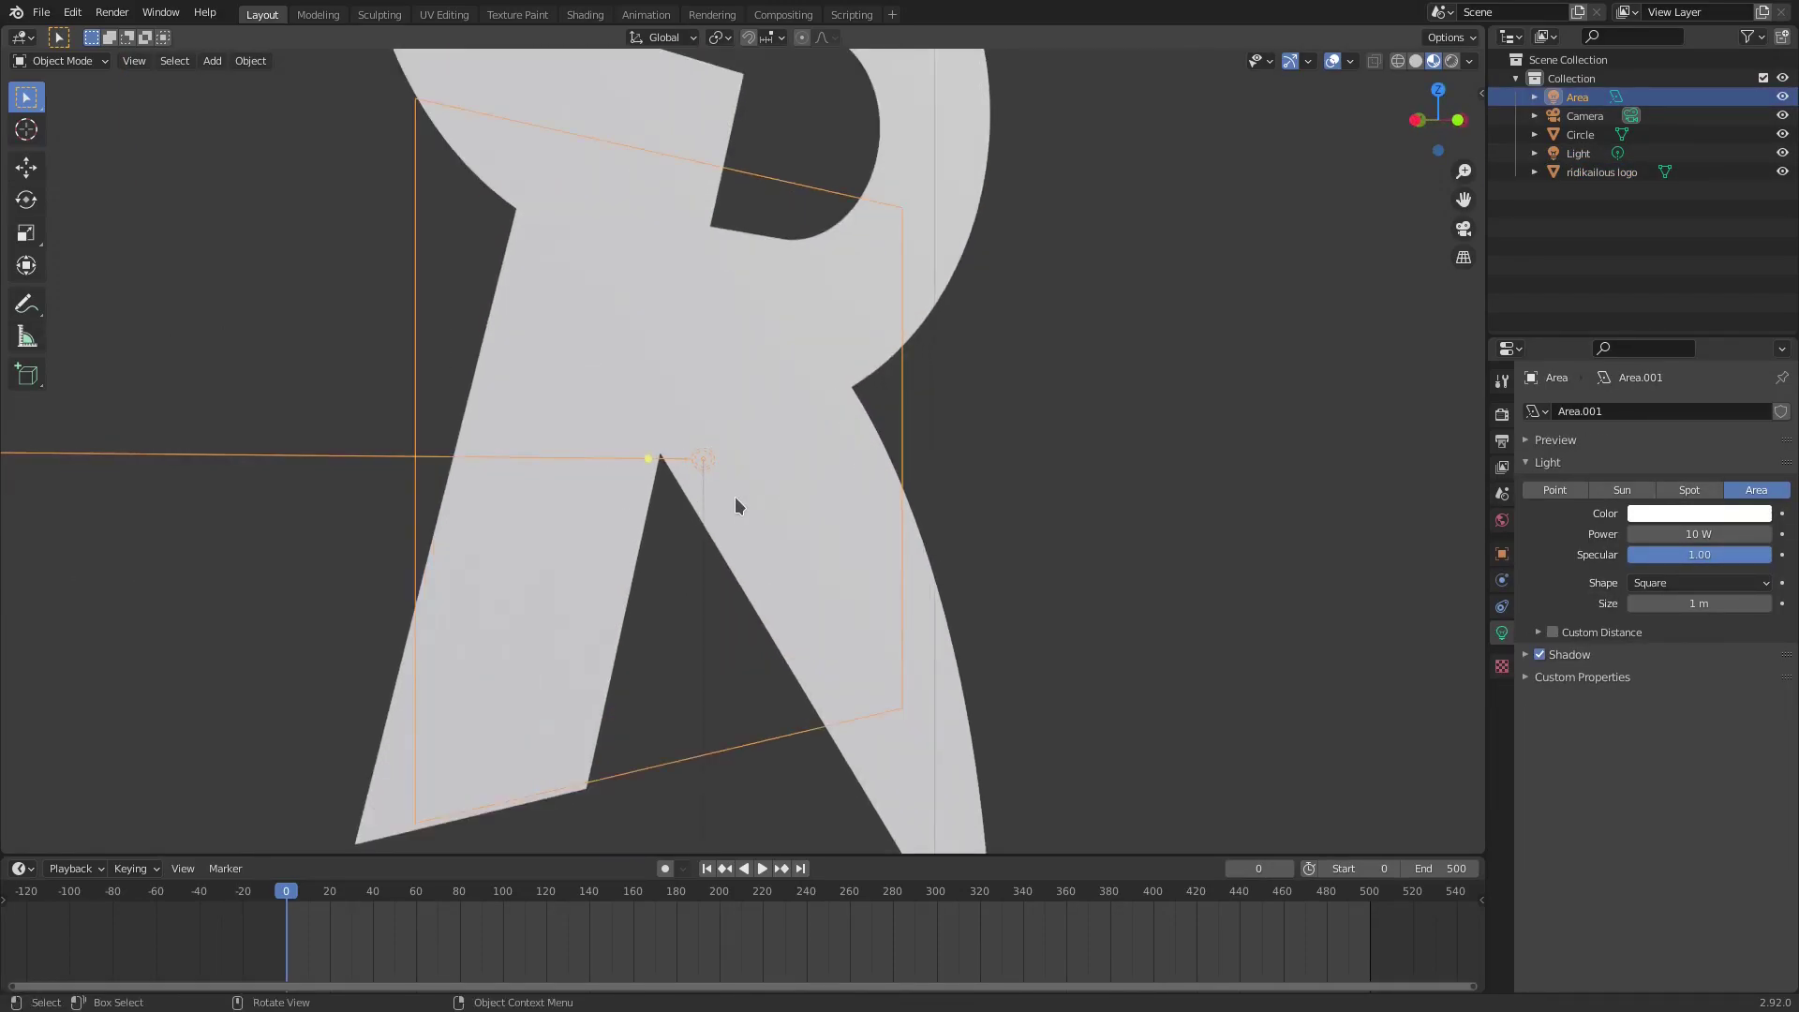
scroll(819, 484, "down", 5)
middle_click_drag(863, 498, 827, 490)
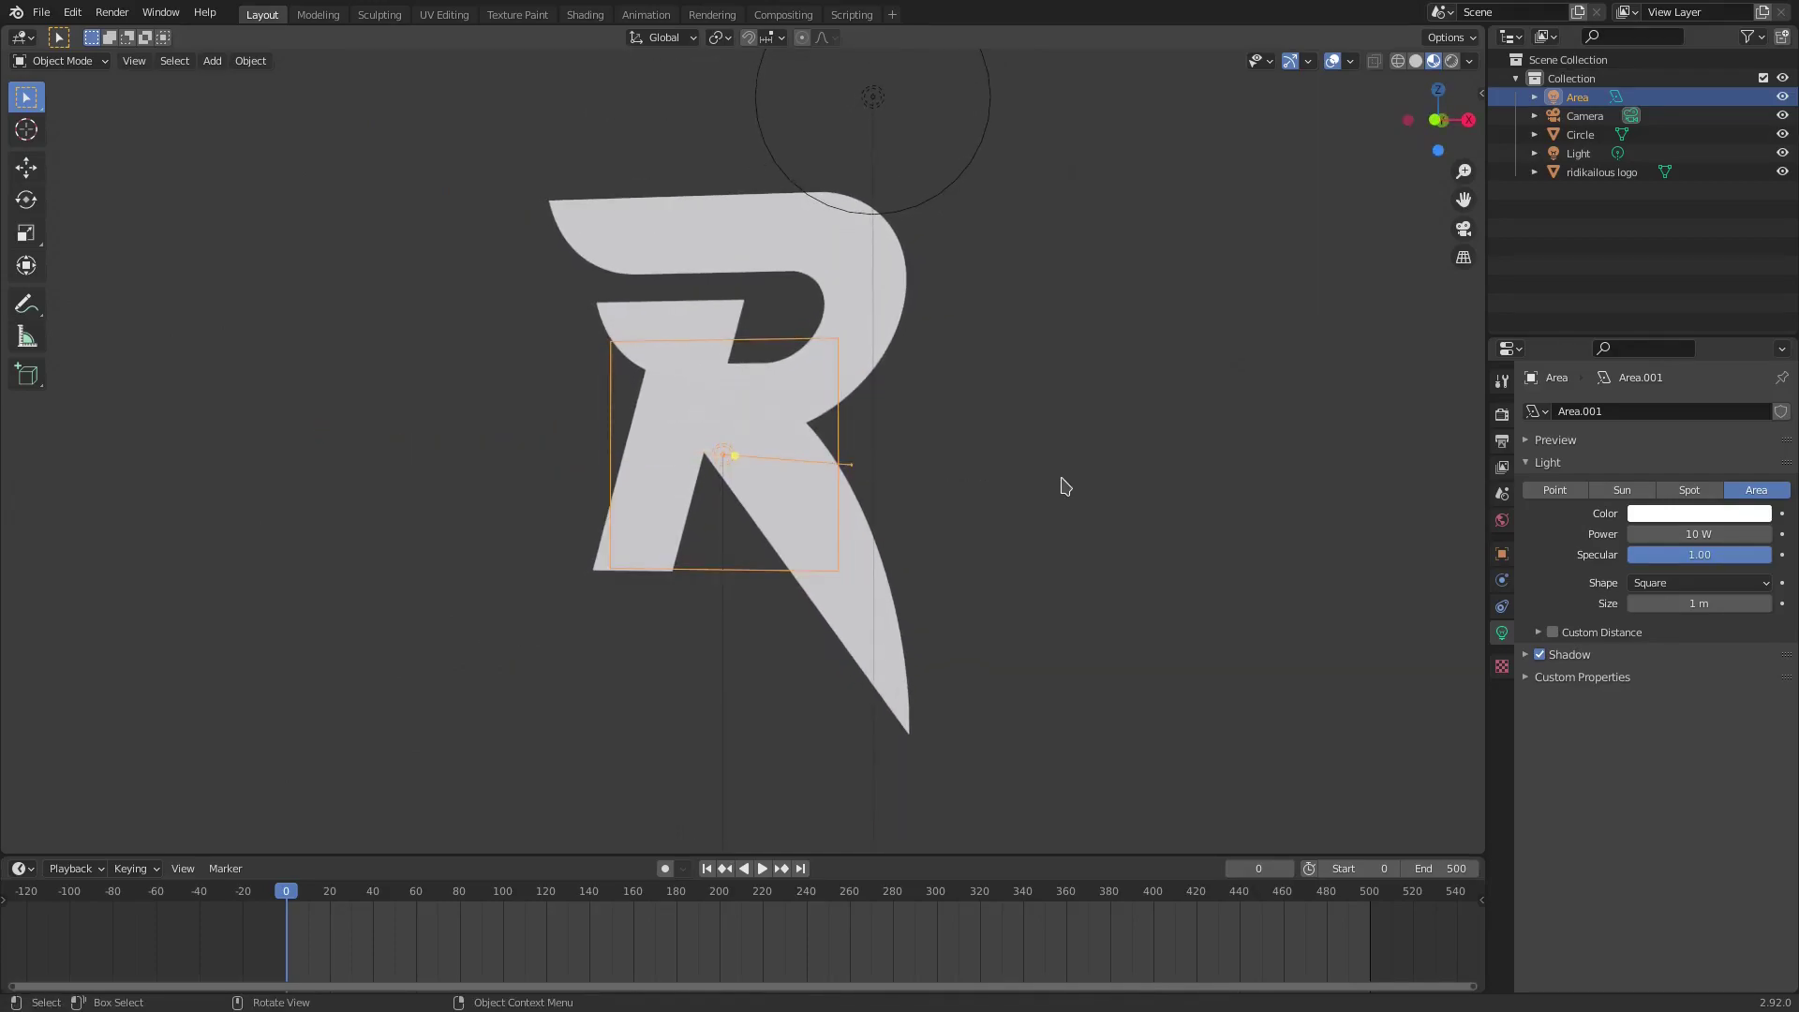
Narrow the area light by scaling it along global X by 0.408 and again by 0.812
key("s")
key("x")
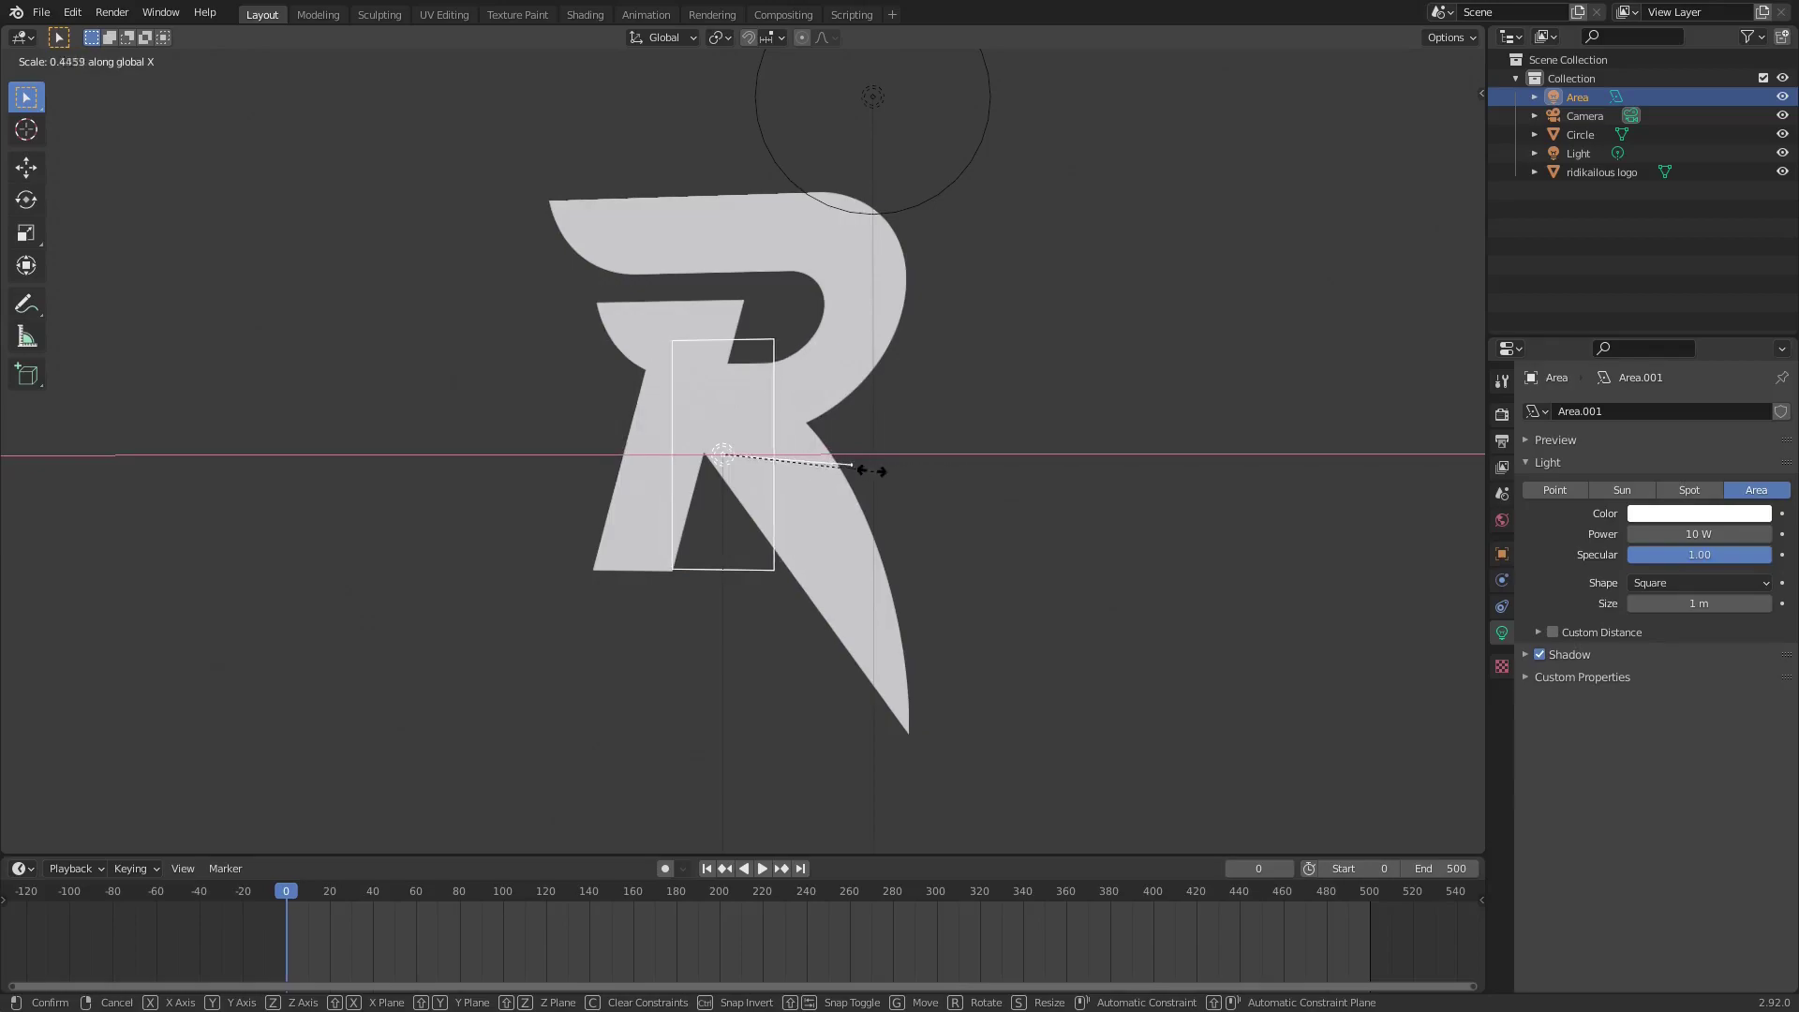
left_click(856, 486)
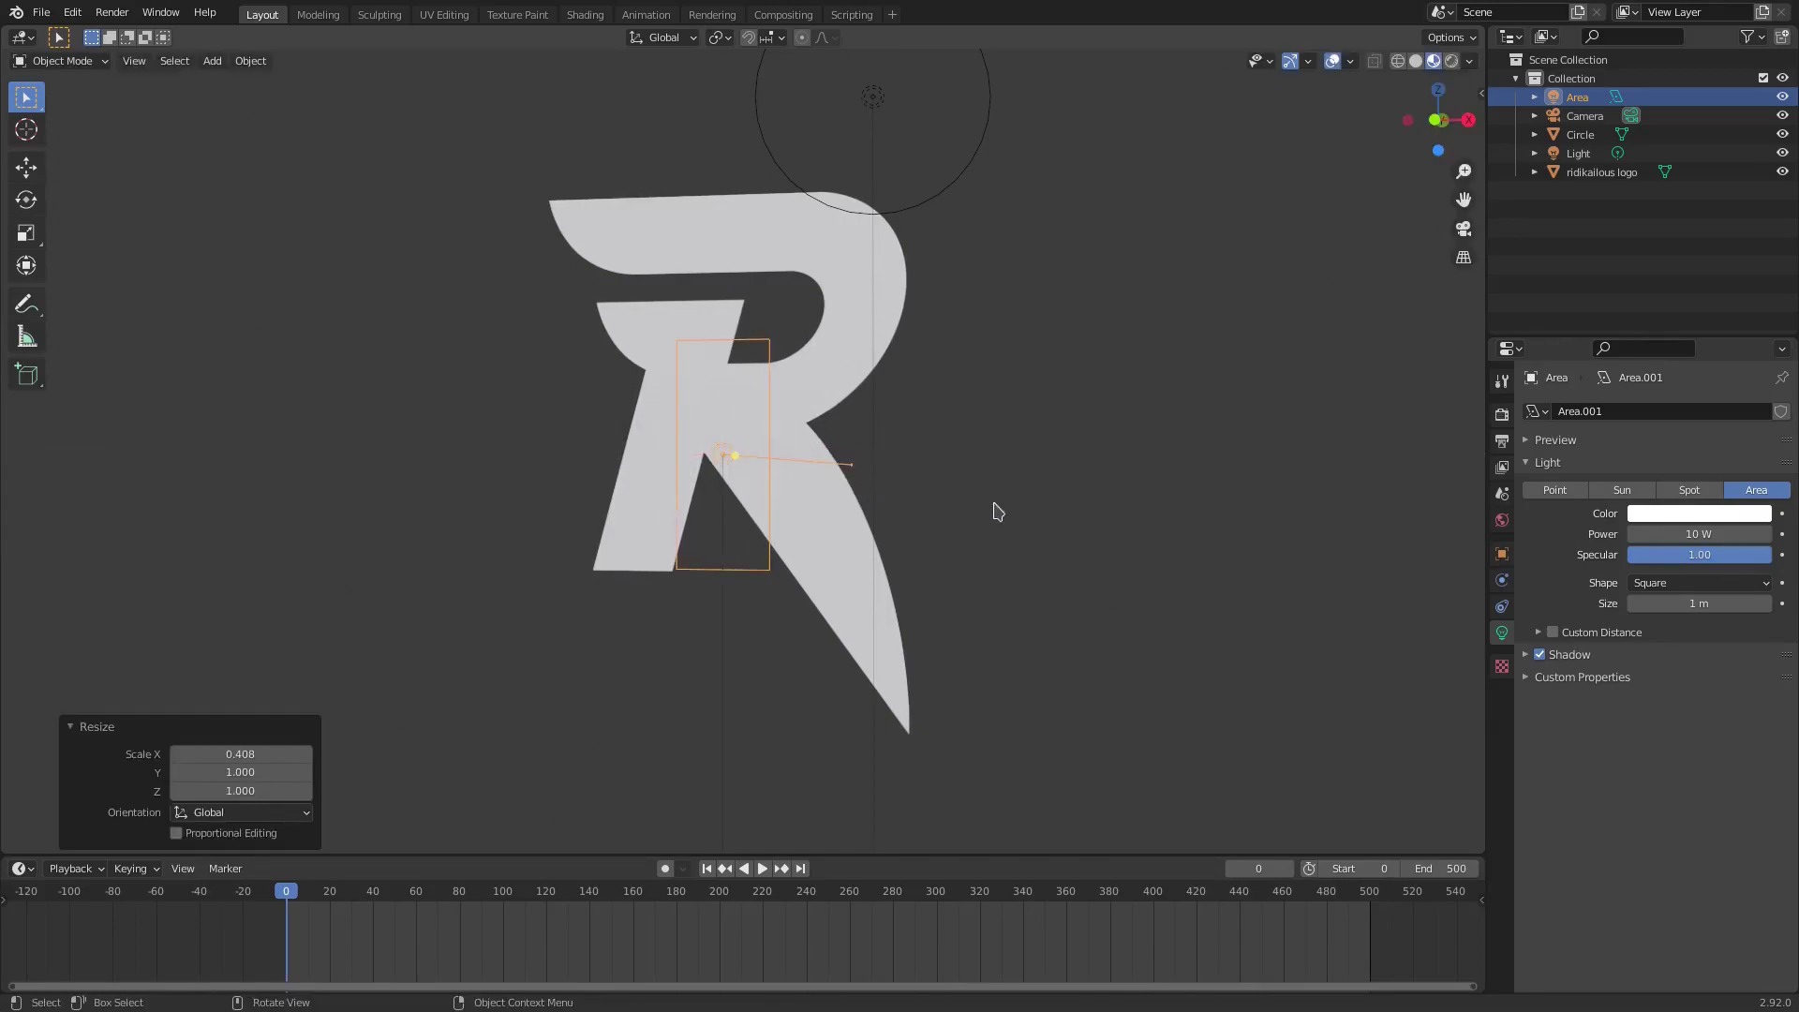
key("s")
key("x")
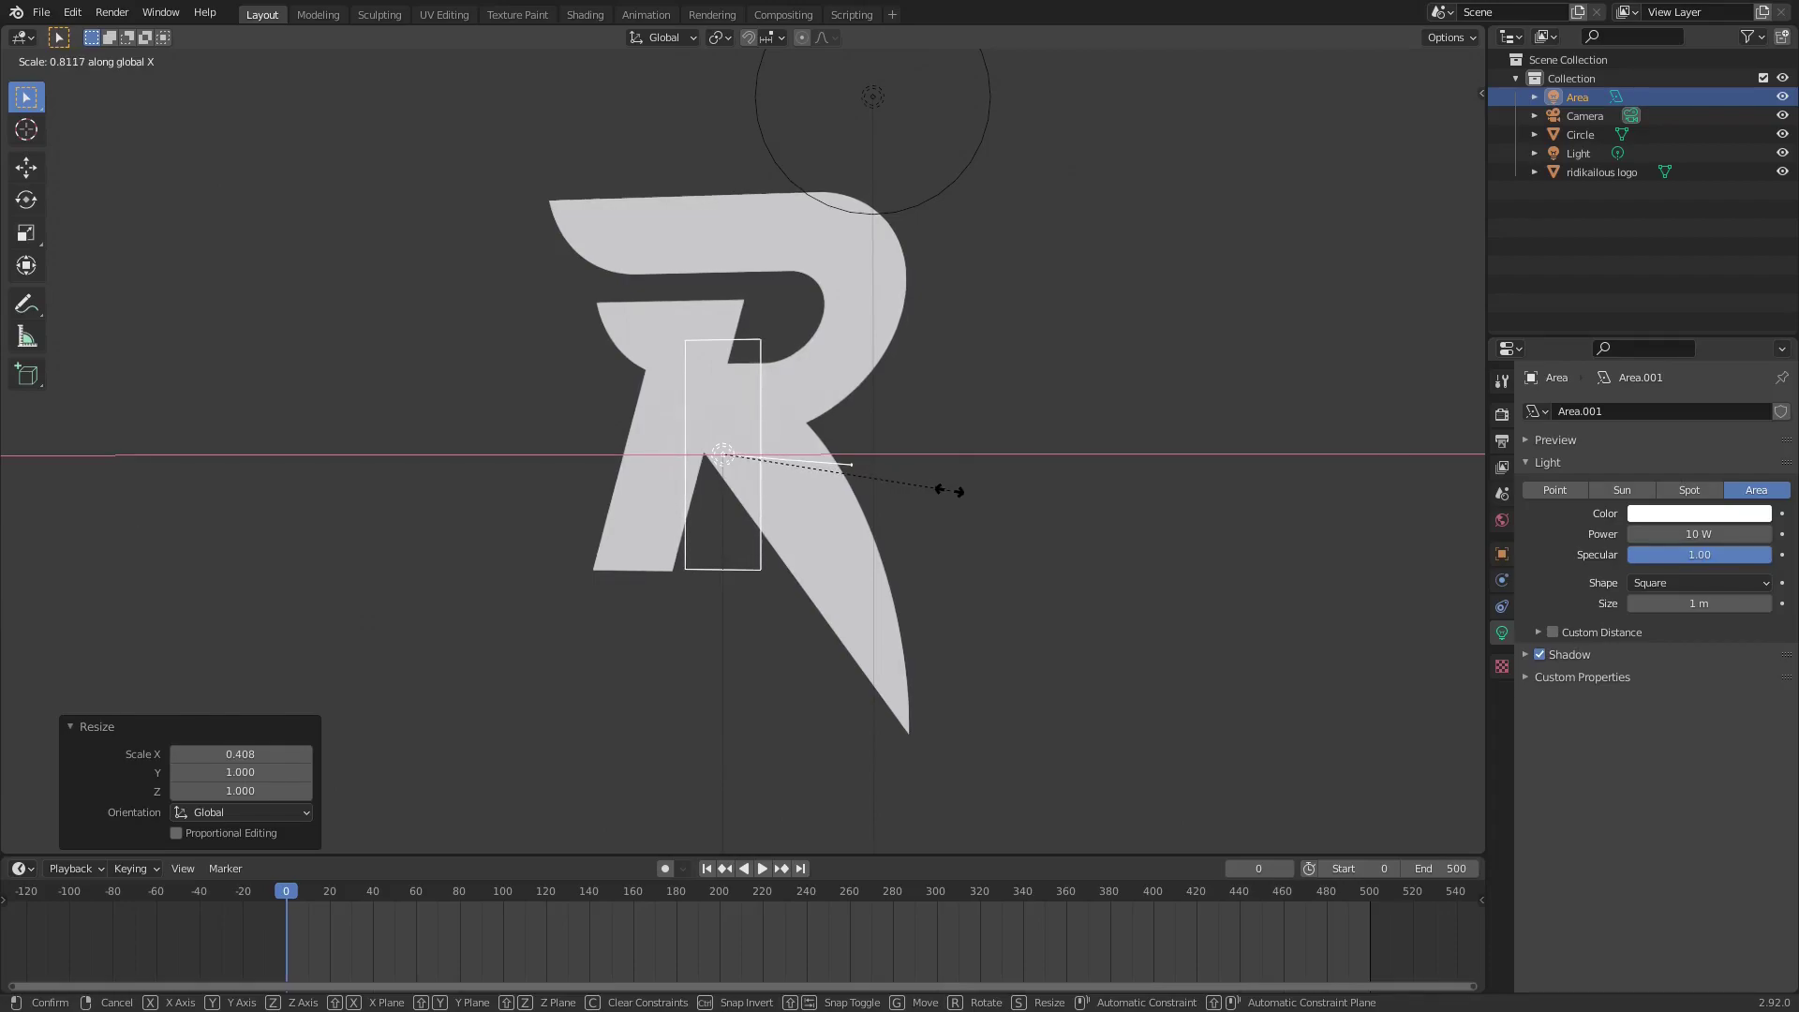
left_click(948, 491)
Stretch the area light into a tall strip by scaling it 5.377 along global Z
middle_click_drag(947, 502, 981, 509)
key("s")
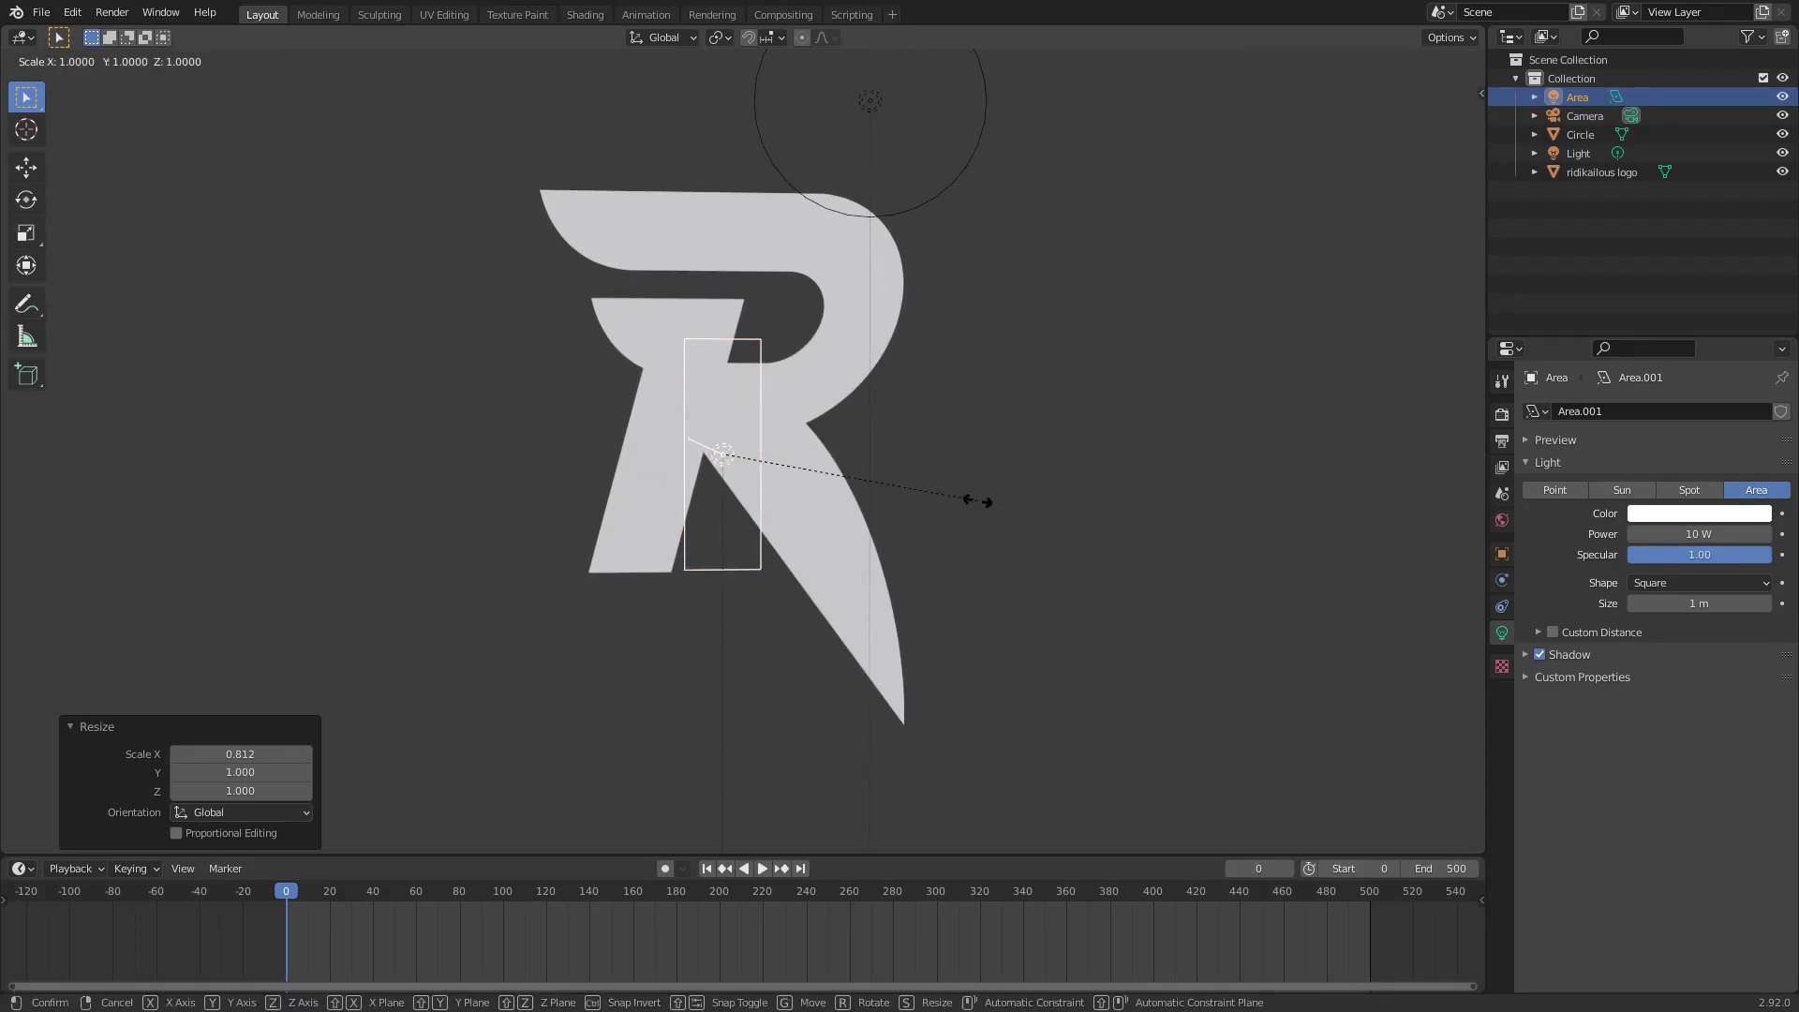
key("z")
left_click(600, 492)
scroll(601, 492, "down", 3)
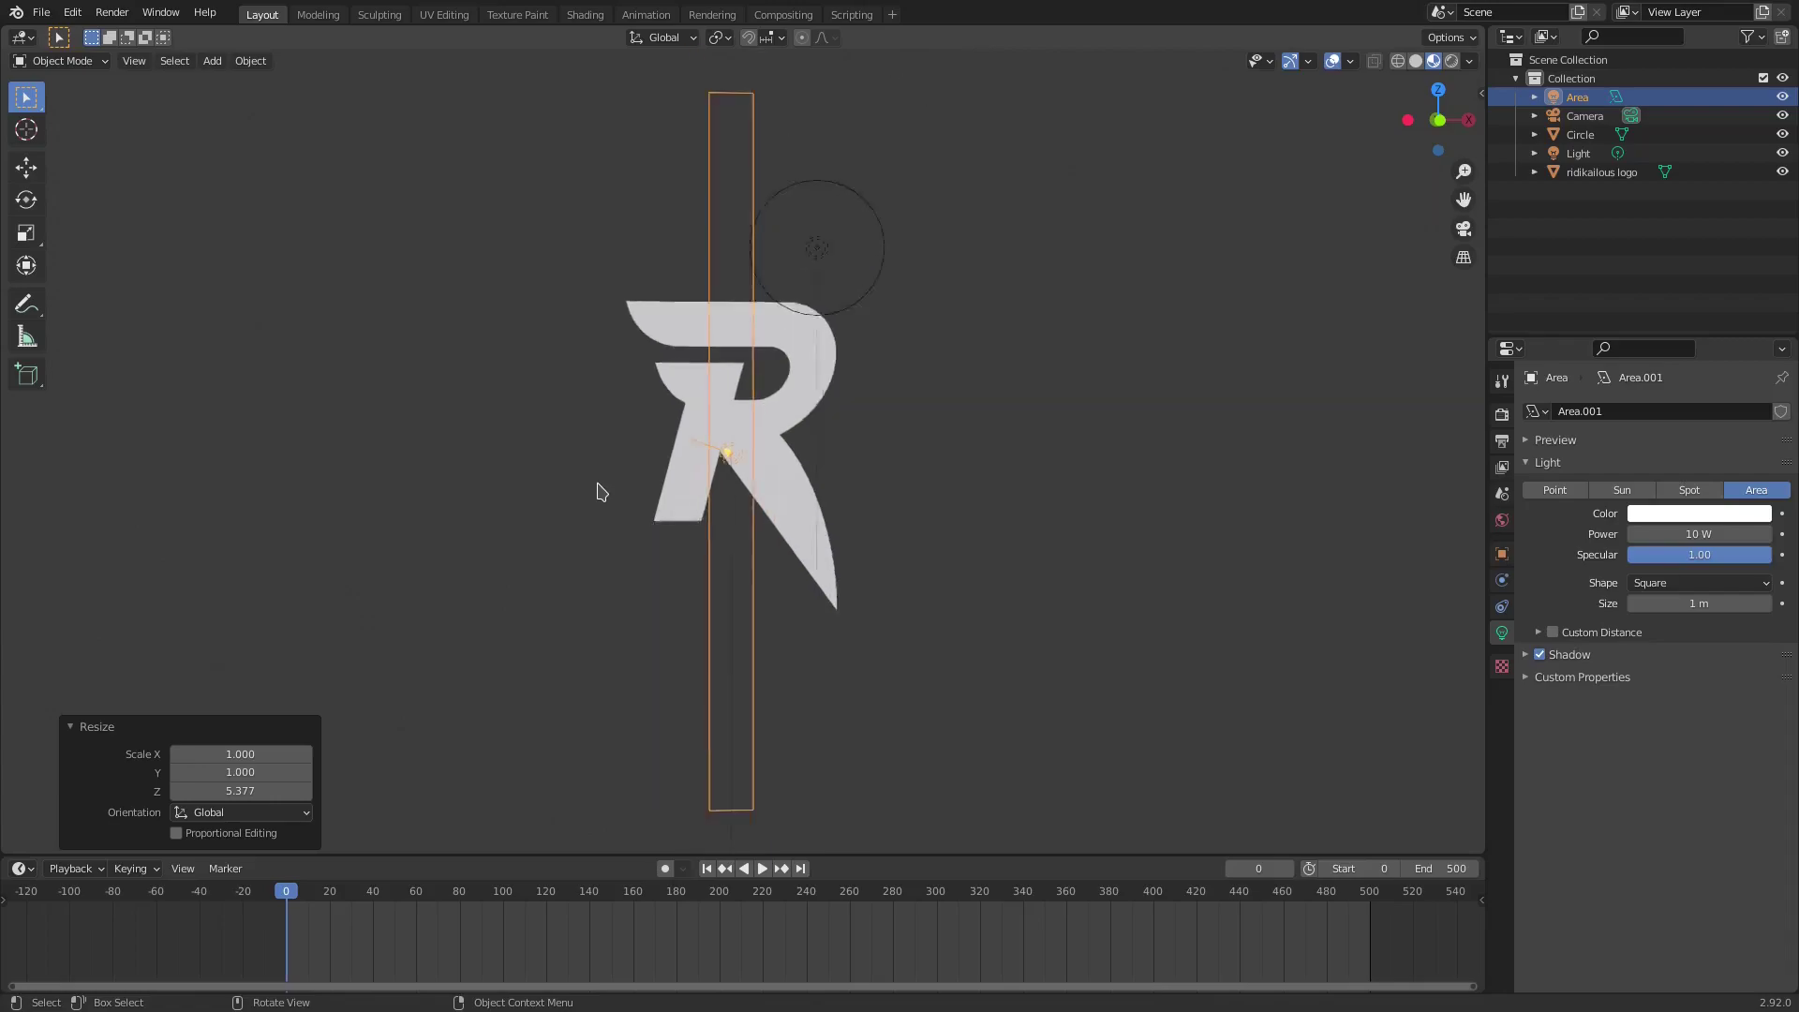
scroll(773, 557, "down", 2)
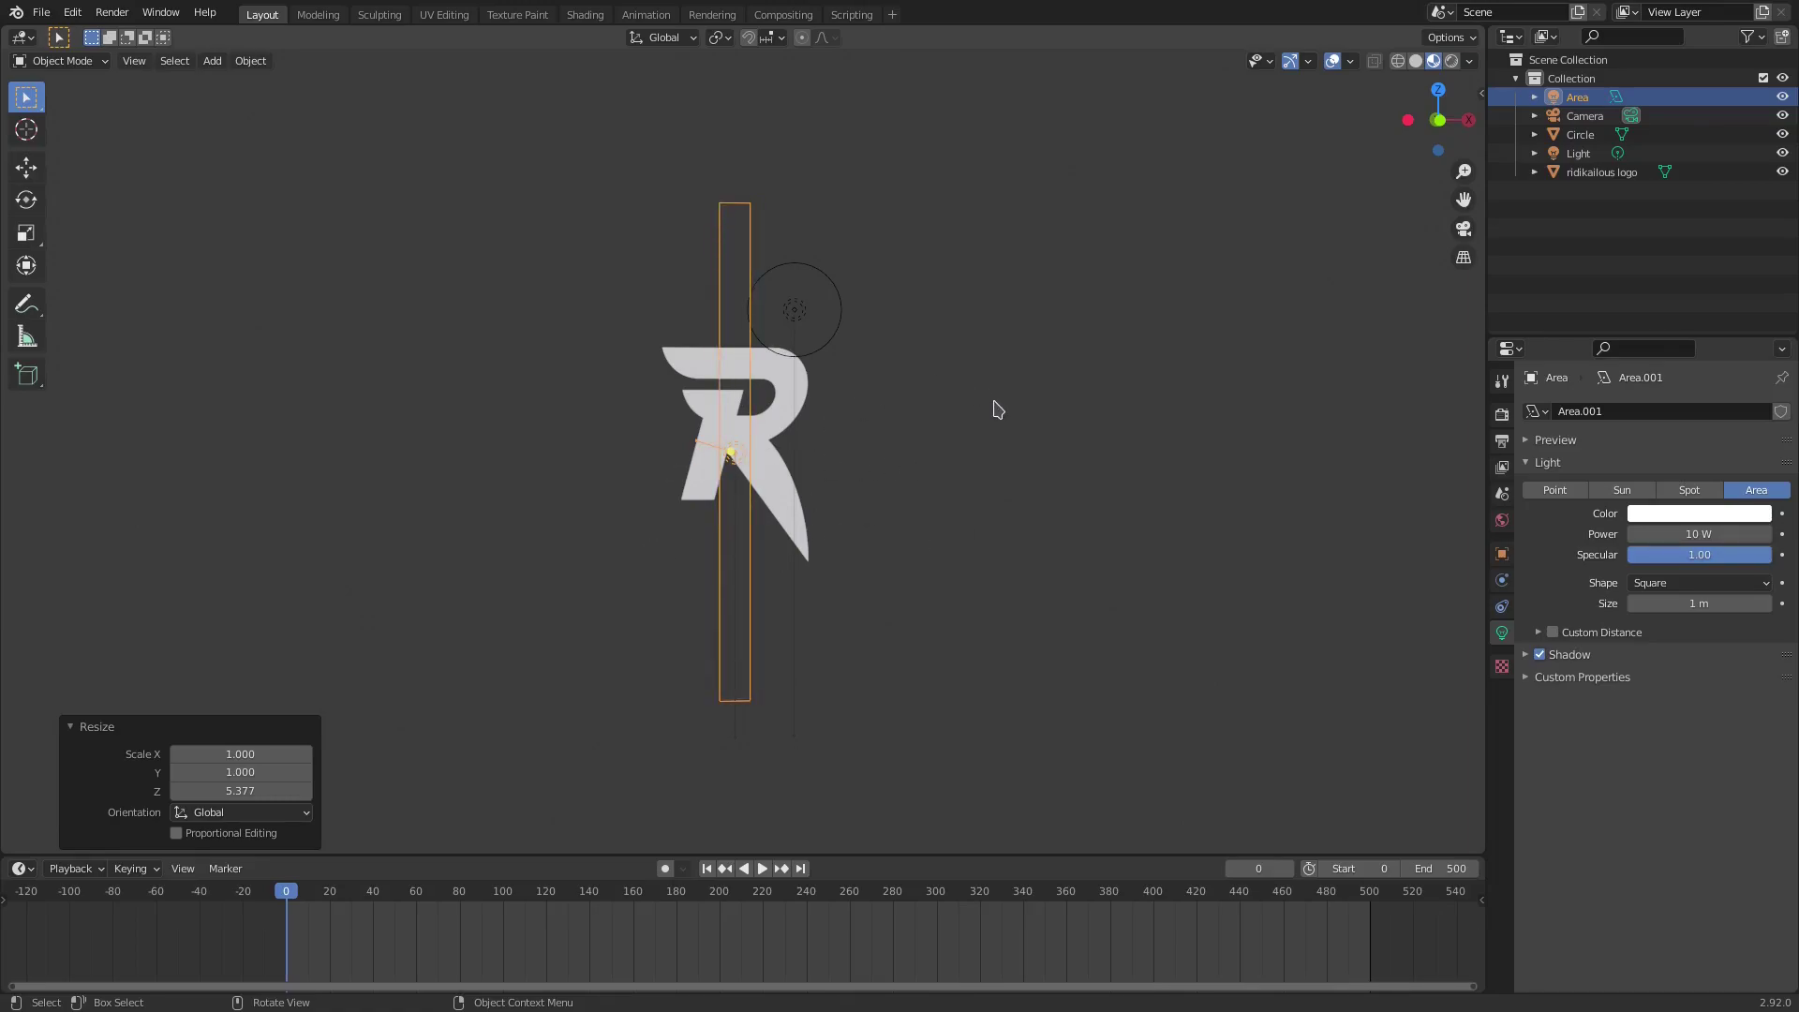
Rotate the area light strip 25° about global Y and display the scene in rendered viewport shading
key("r")
key("y")
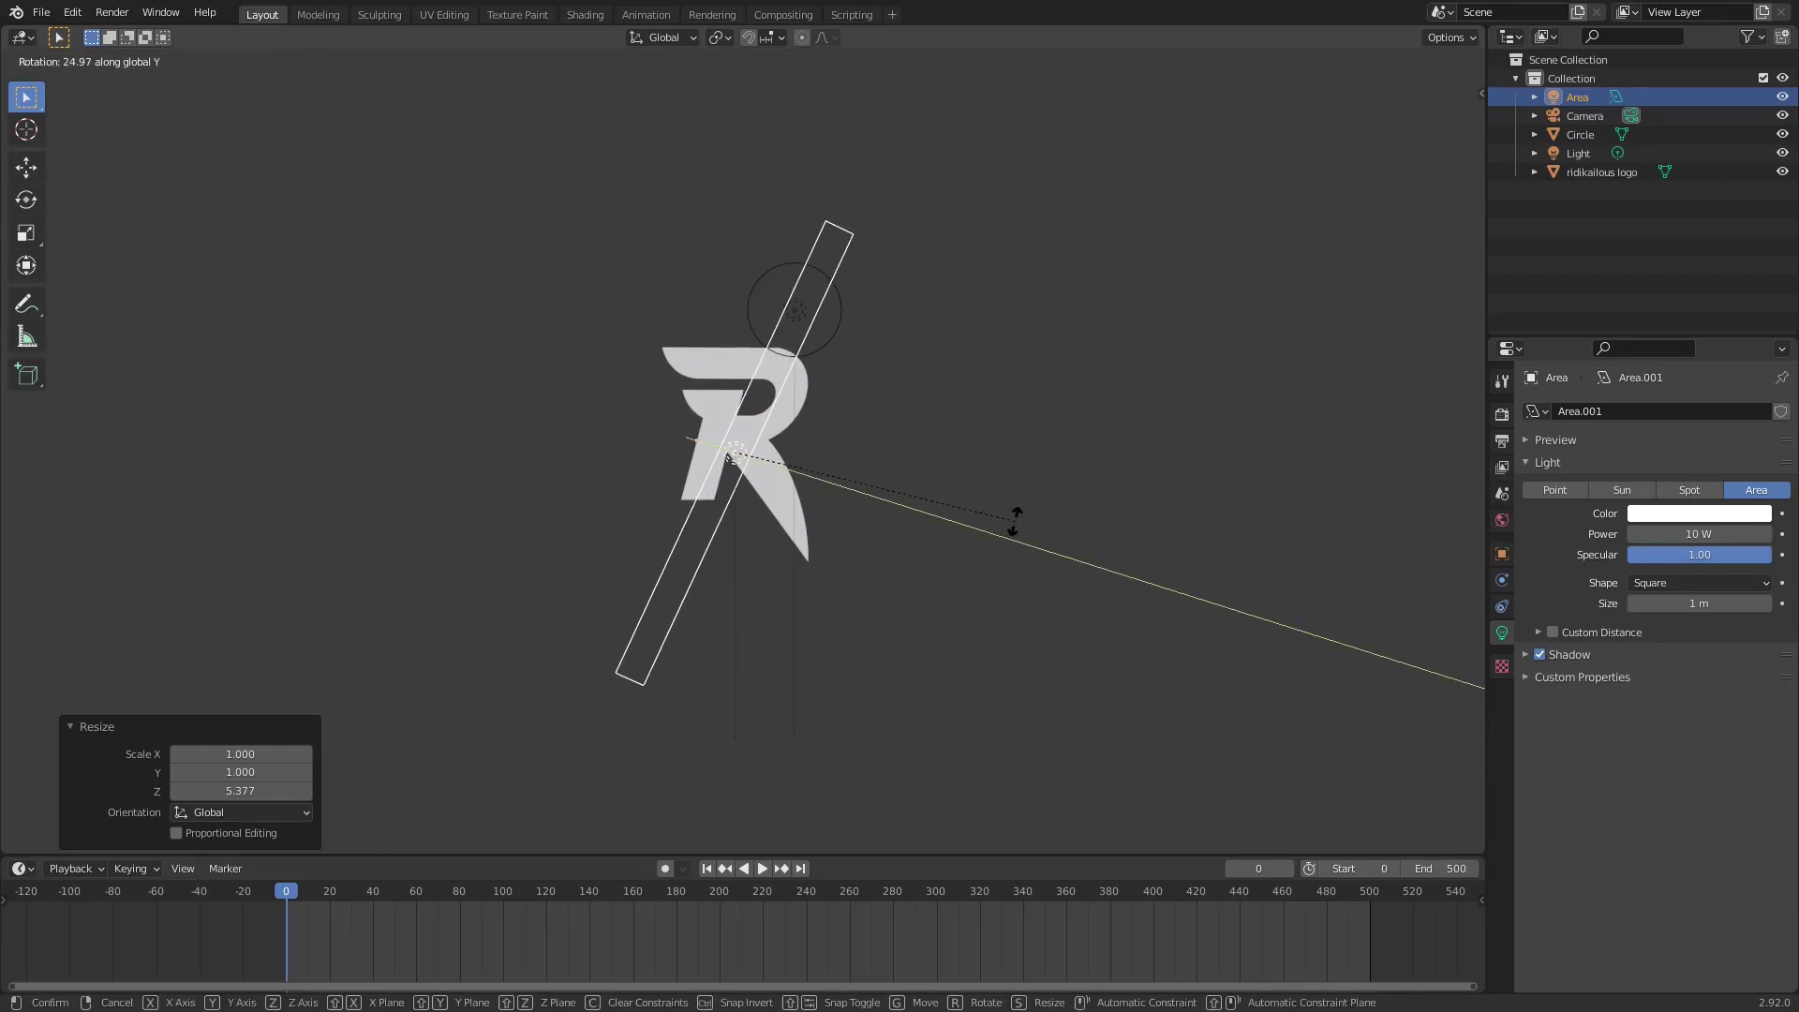
left_click(1015, 522)
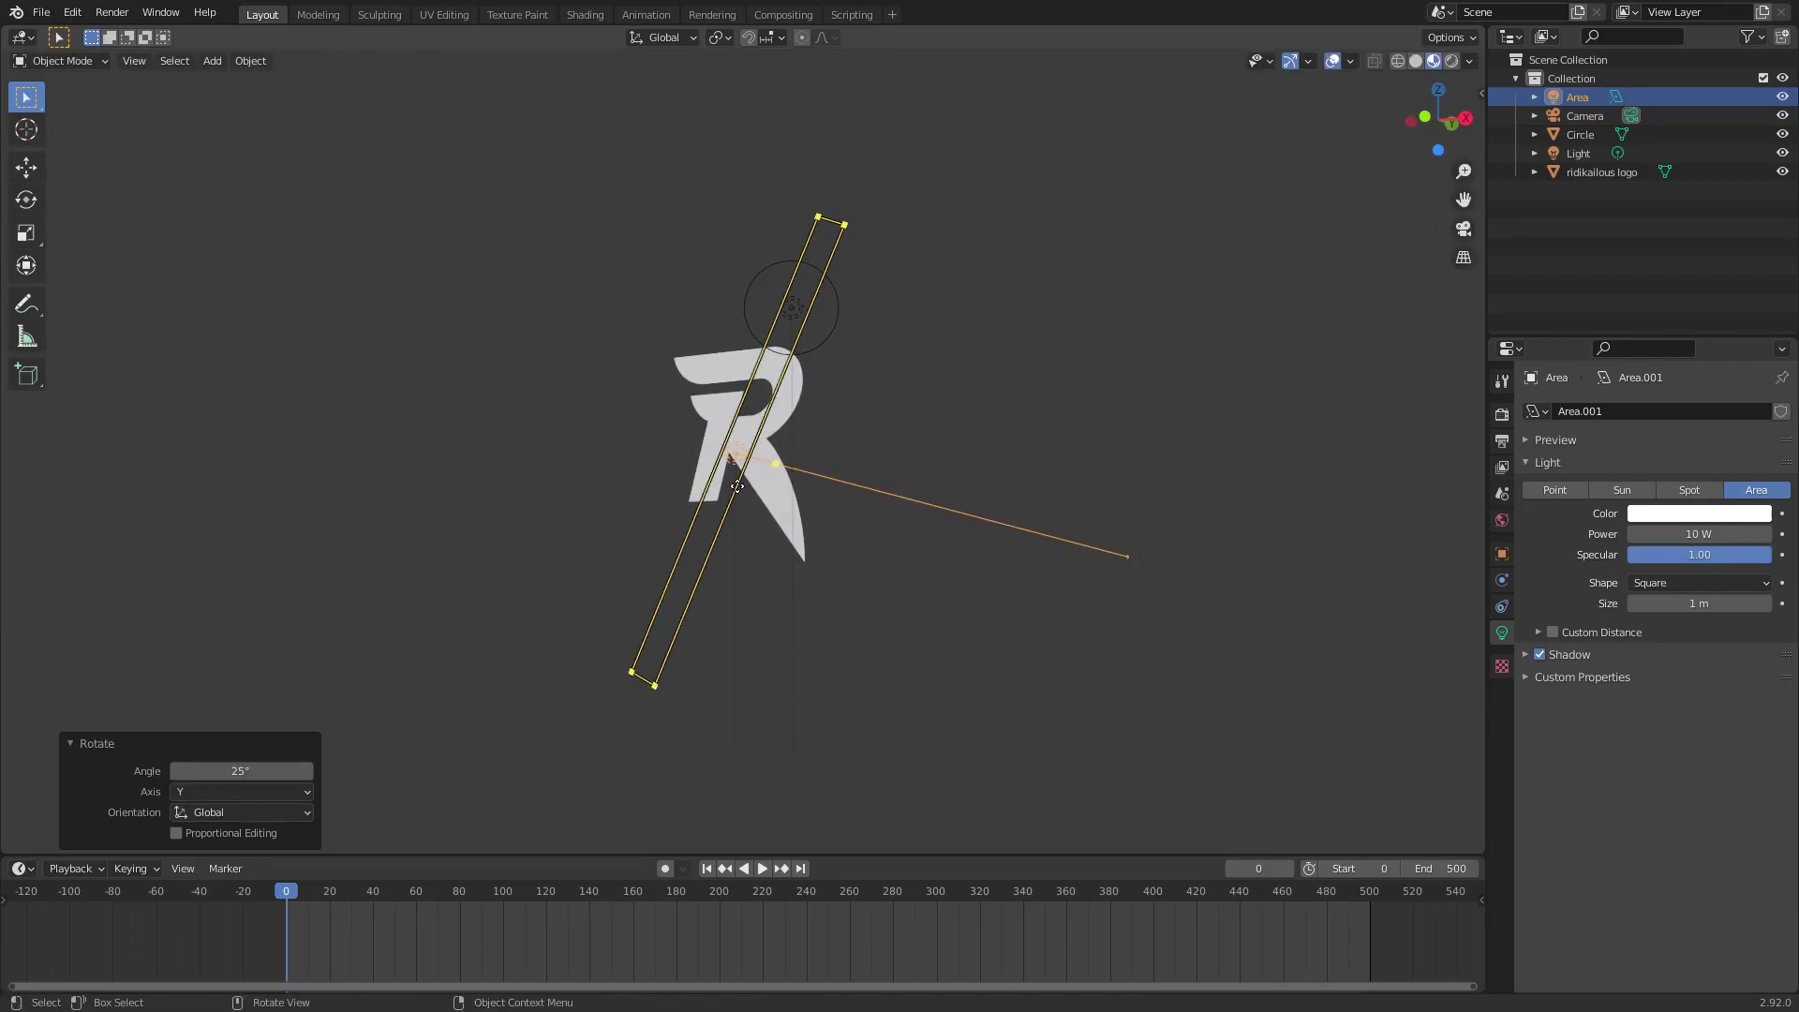
middle_click_drag(862, 524, 873, 529)
left_click(1451, 61)
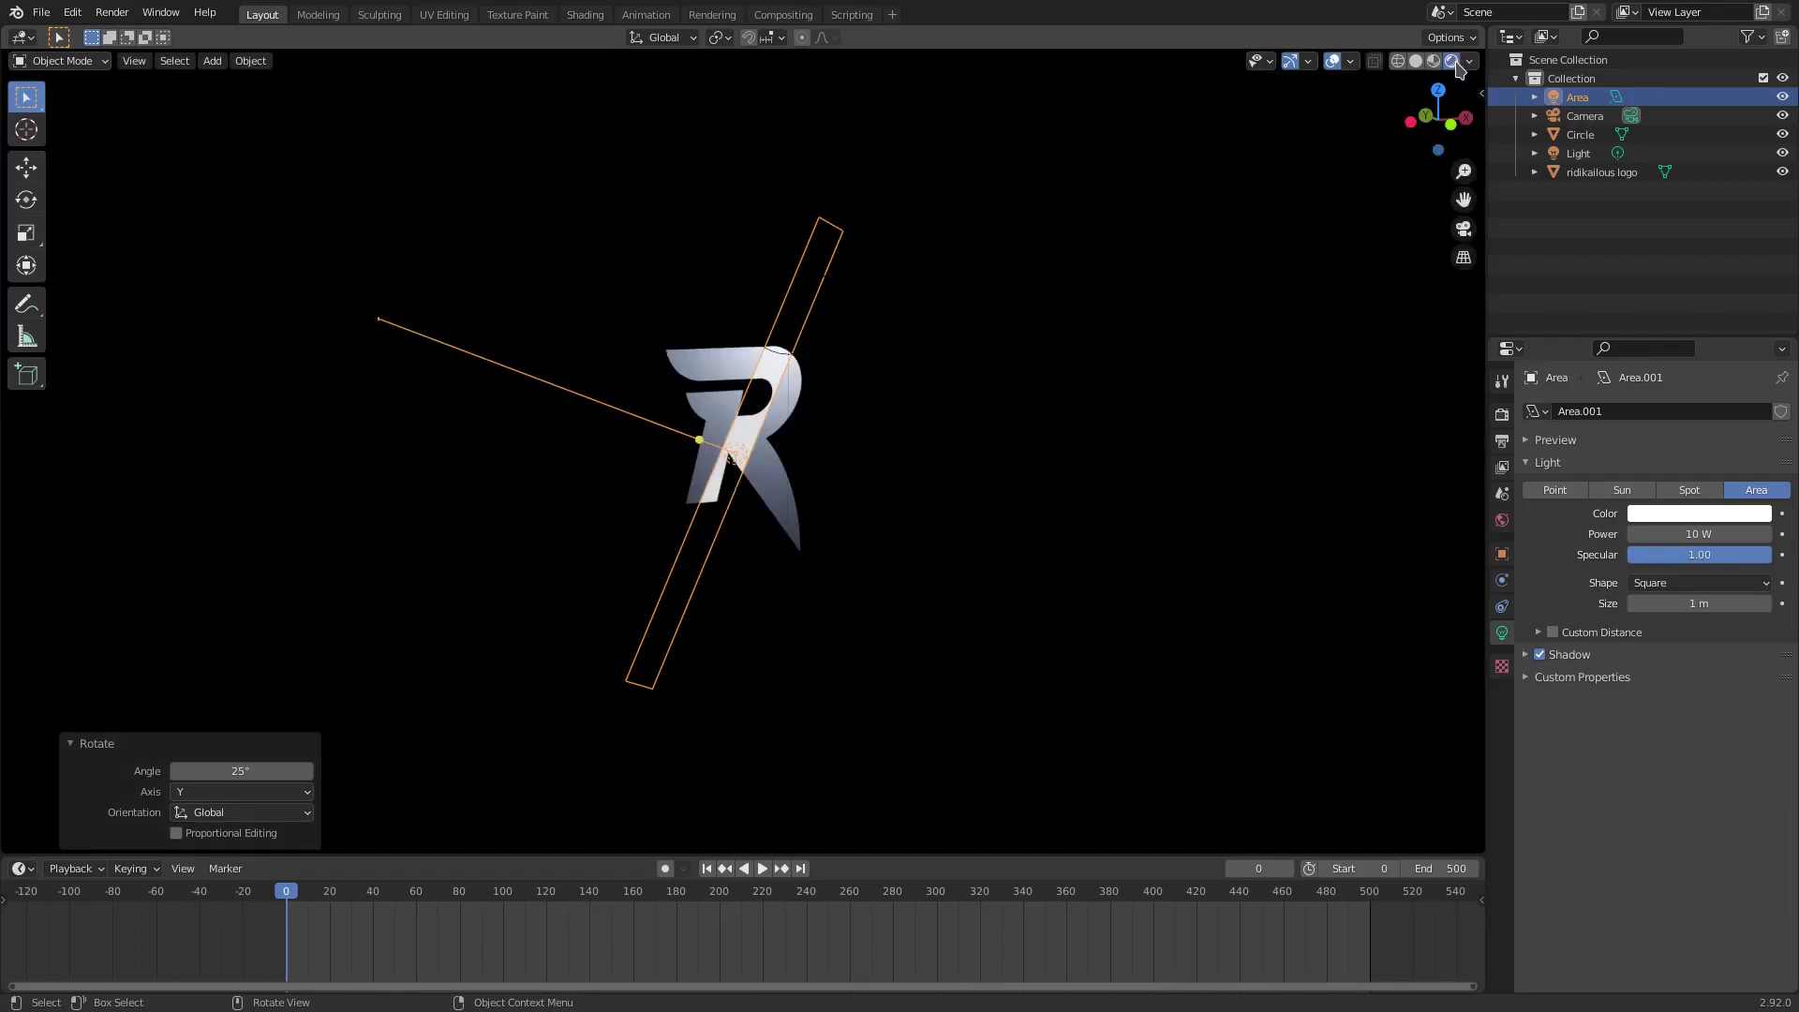
Move the area light 0.003392 m along global Y, away from the logo's surface, to sharpen the edges of its light stripe
scroll(924, 301, "up", 4)
scroll(853, 342, "up", 6)
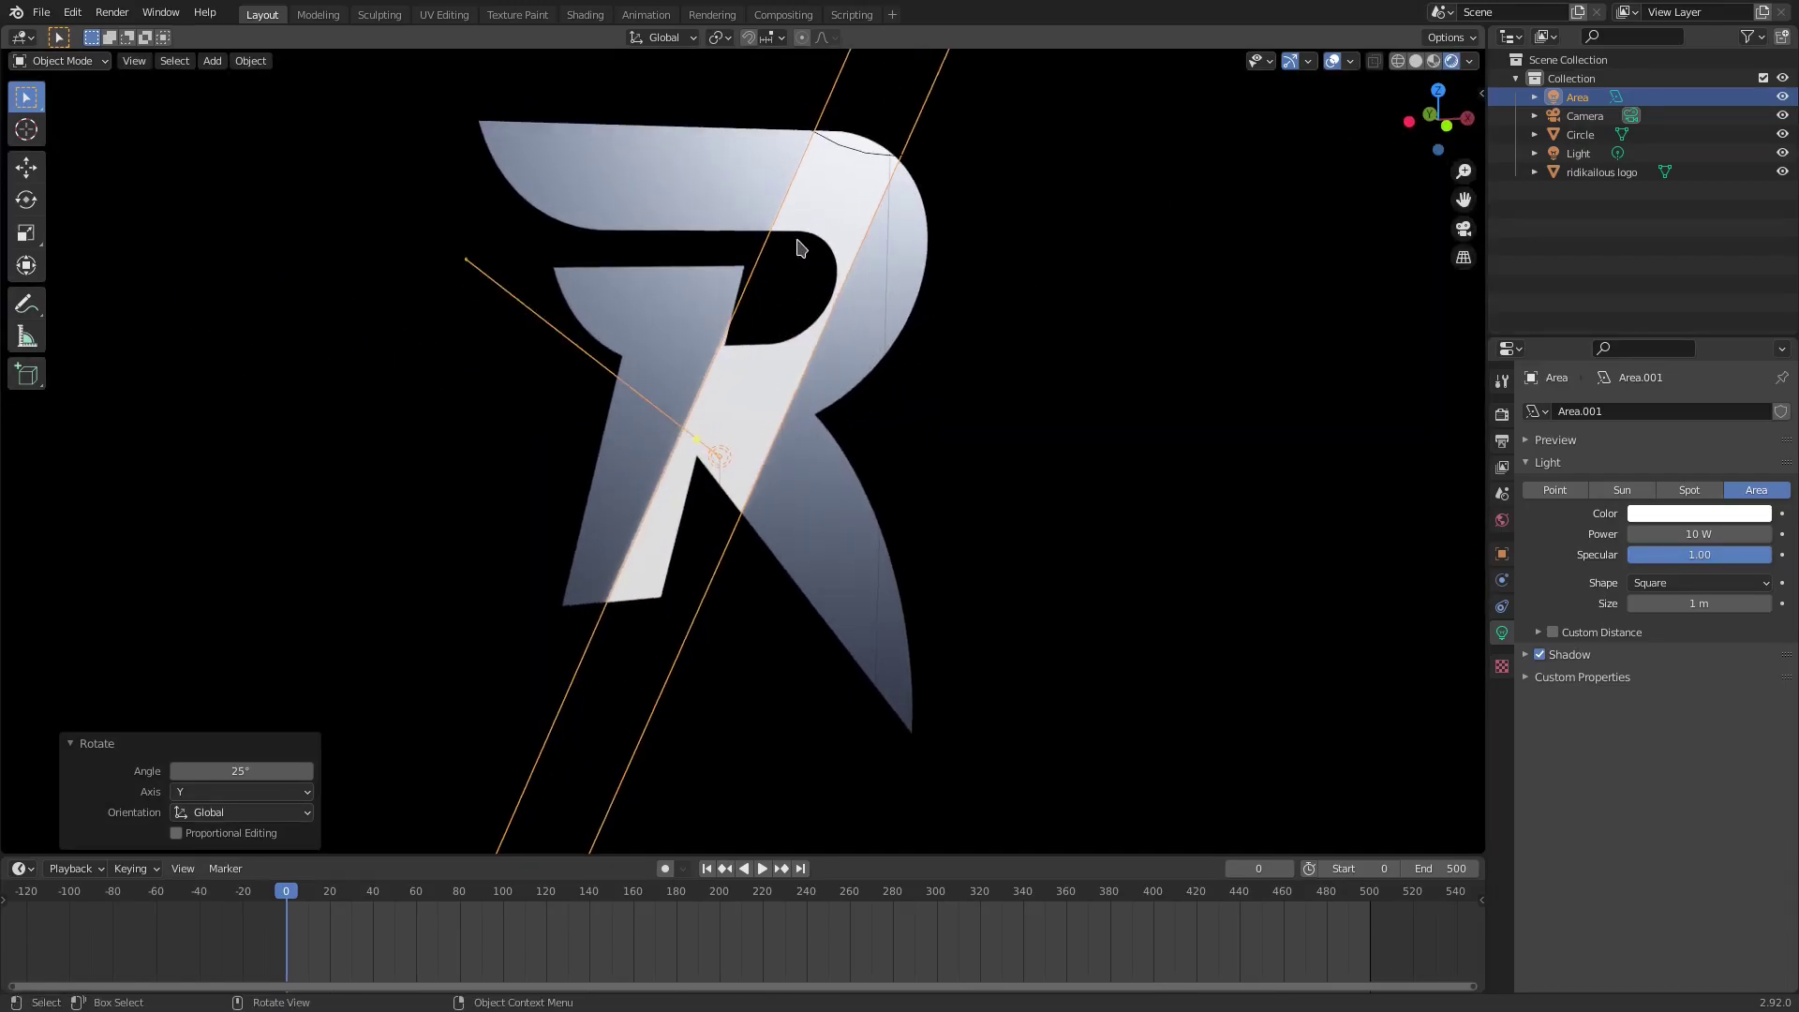
middle_click_drag(694, 345, 690, 396)
scroll(654, 422, "up", 3)
middle_click_drag(496, 442, 519, 414)
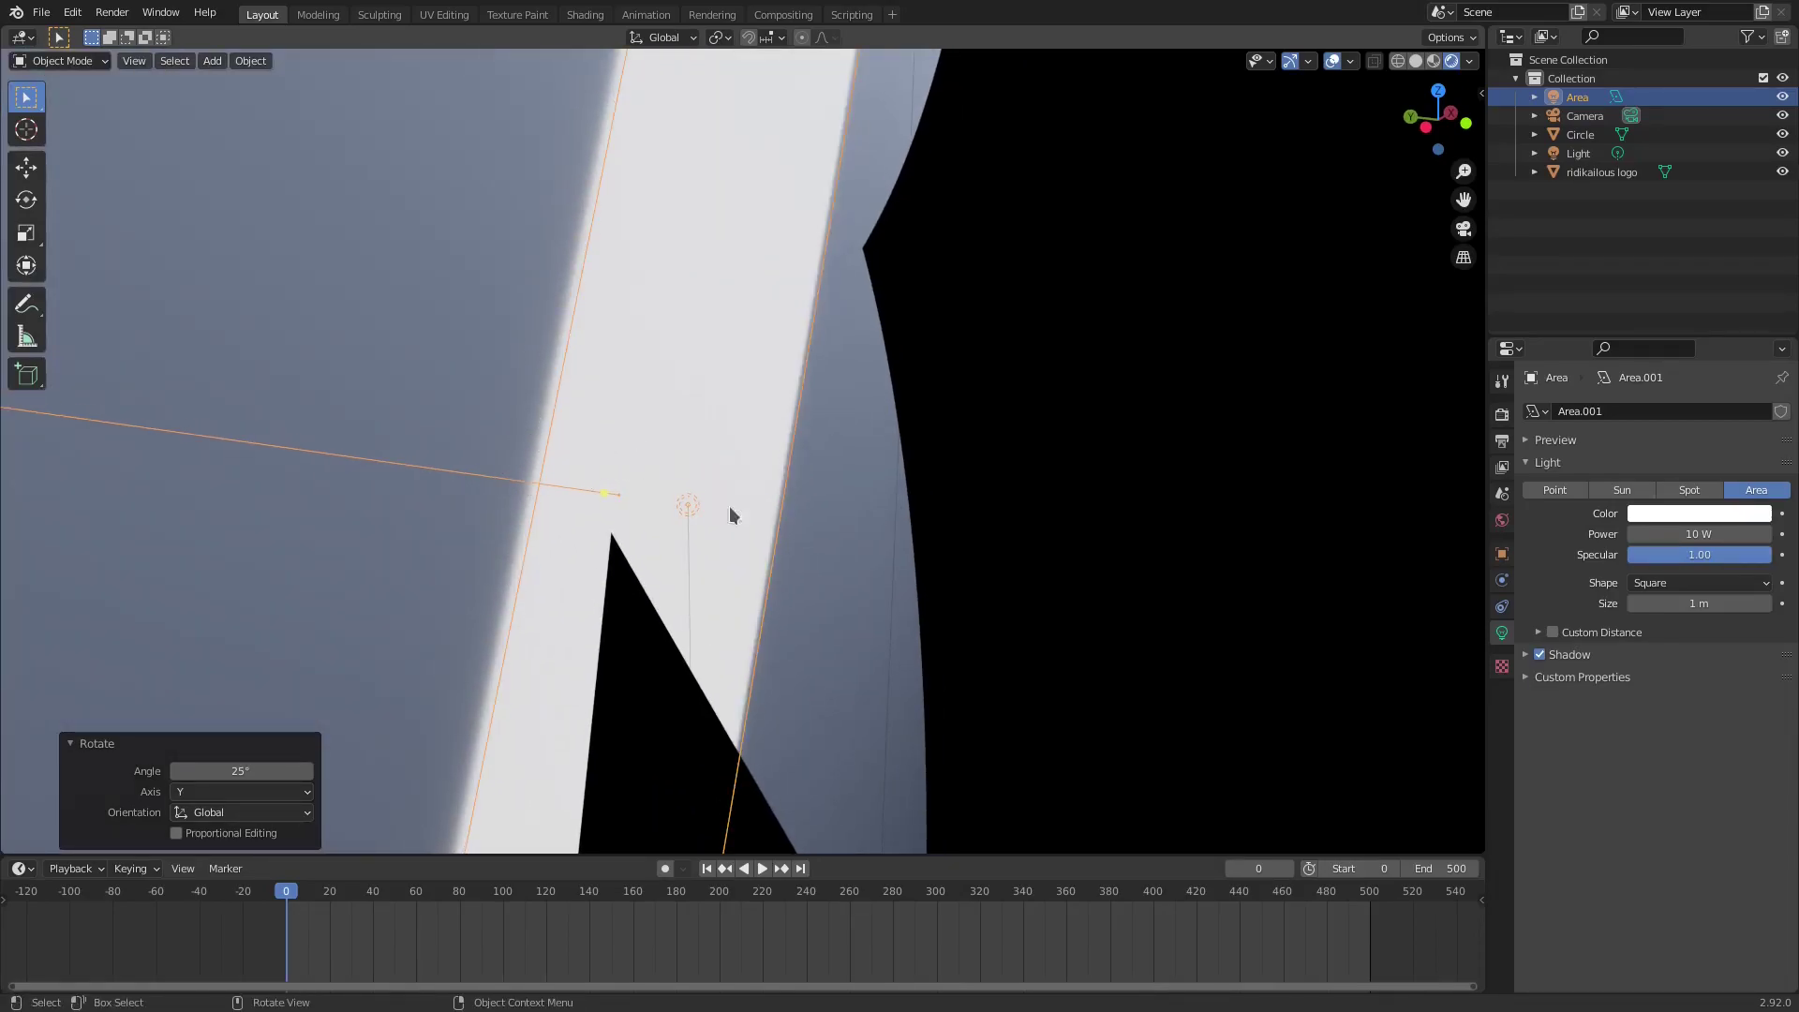
key("g")
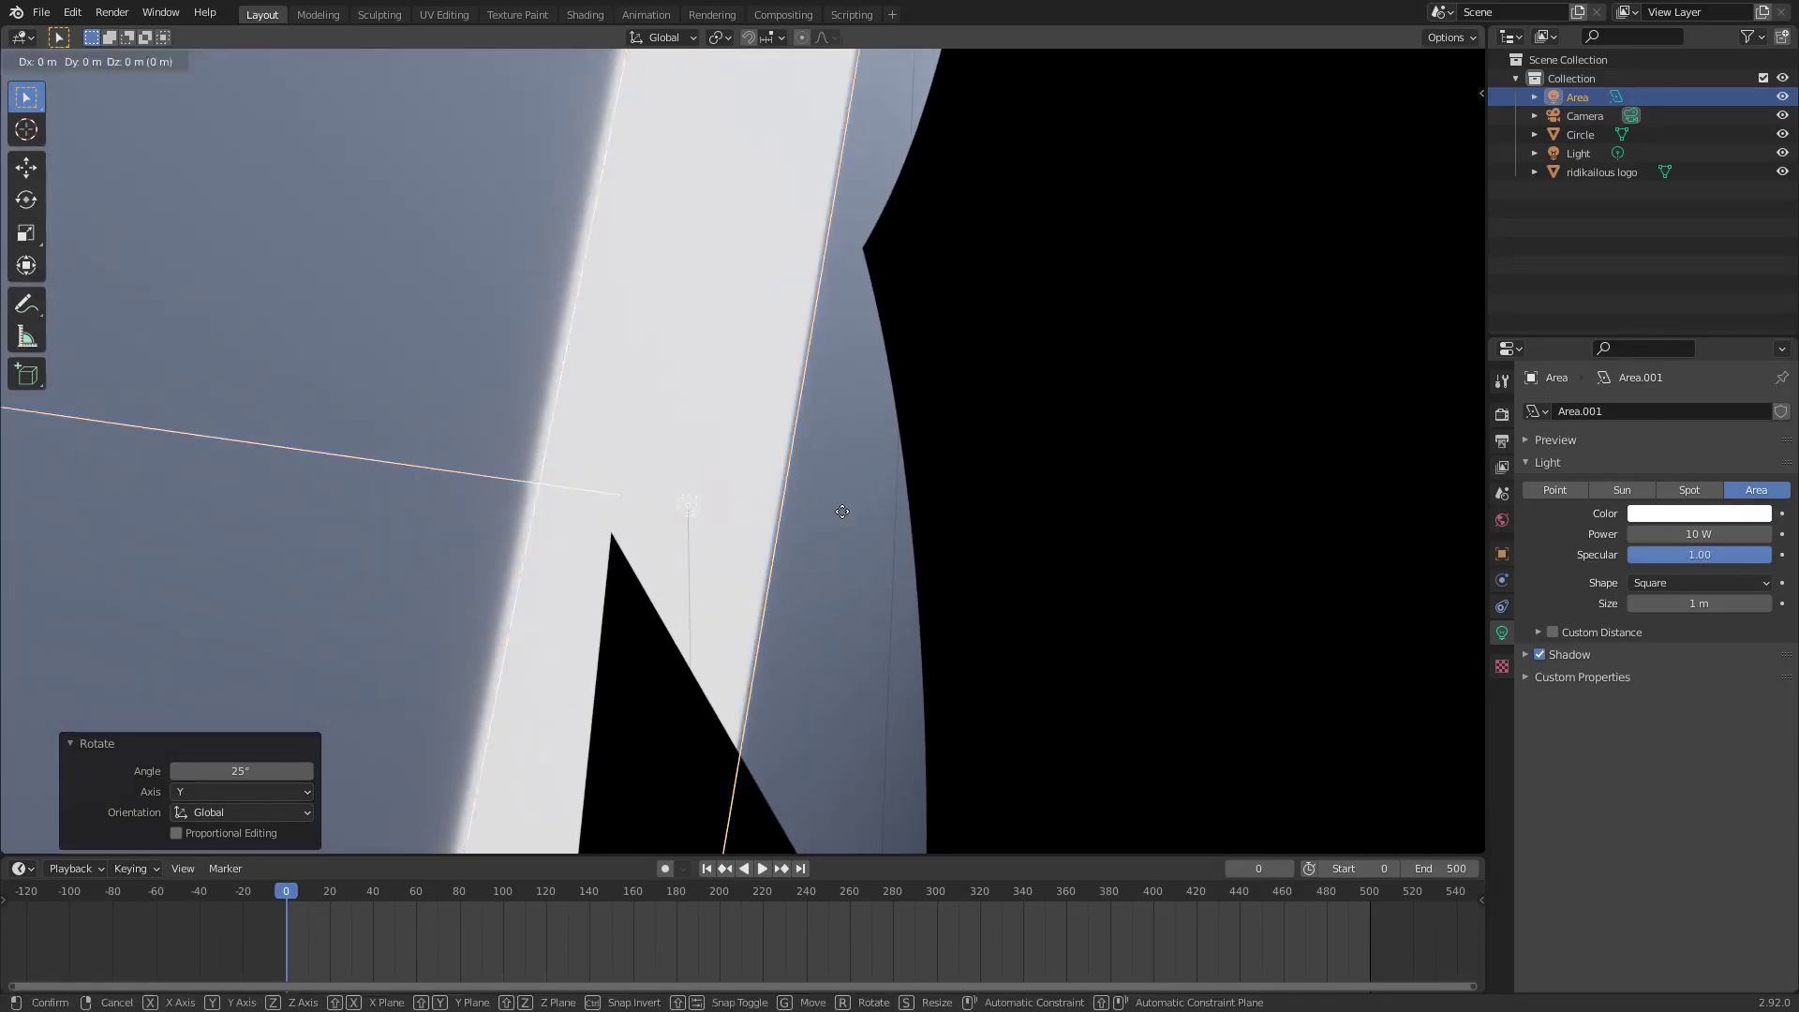
key("y")
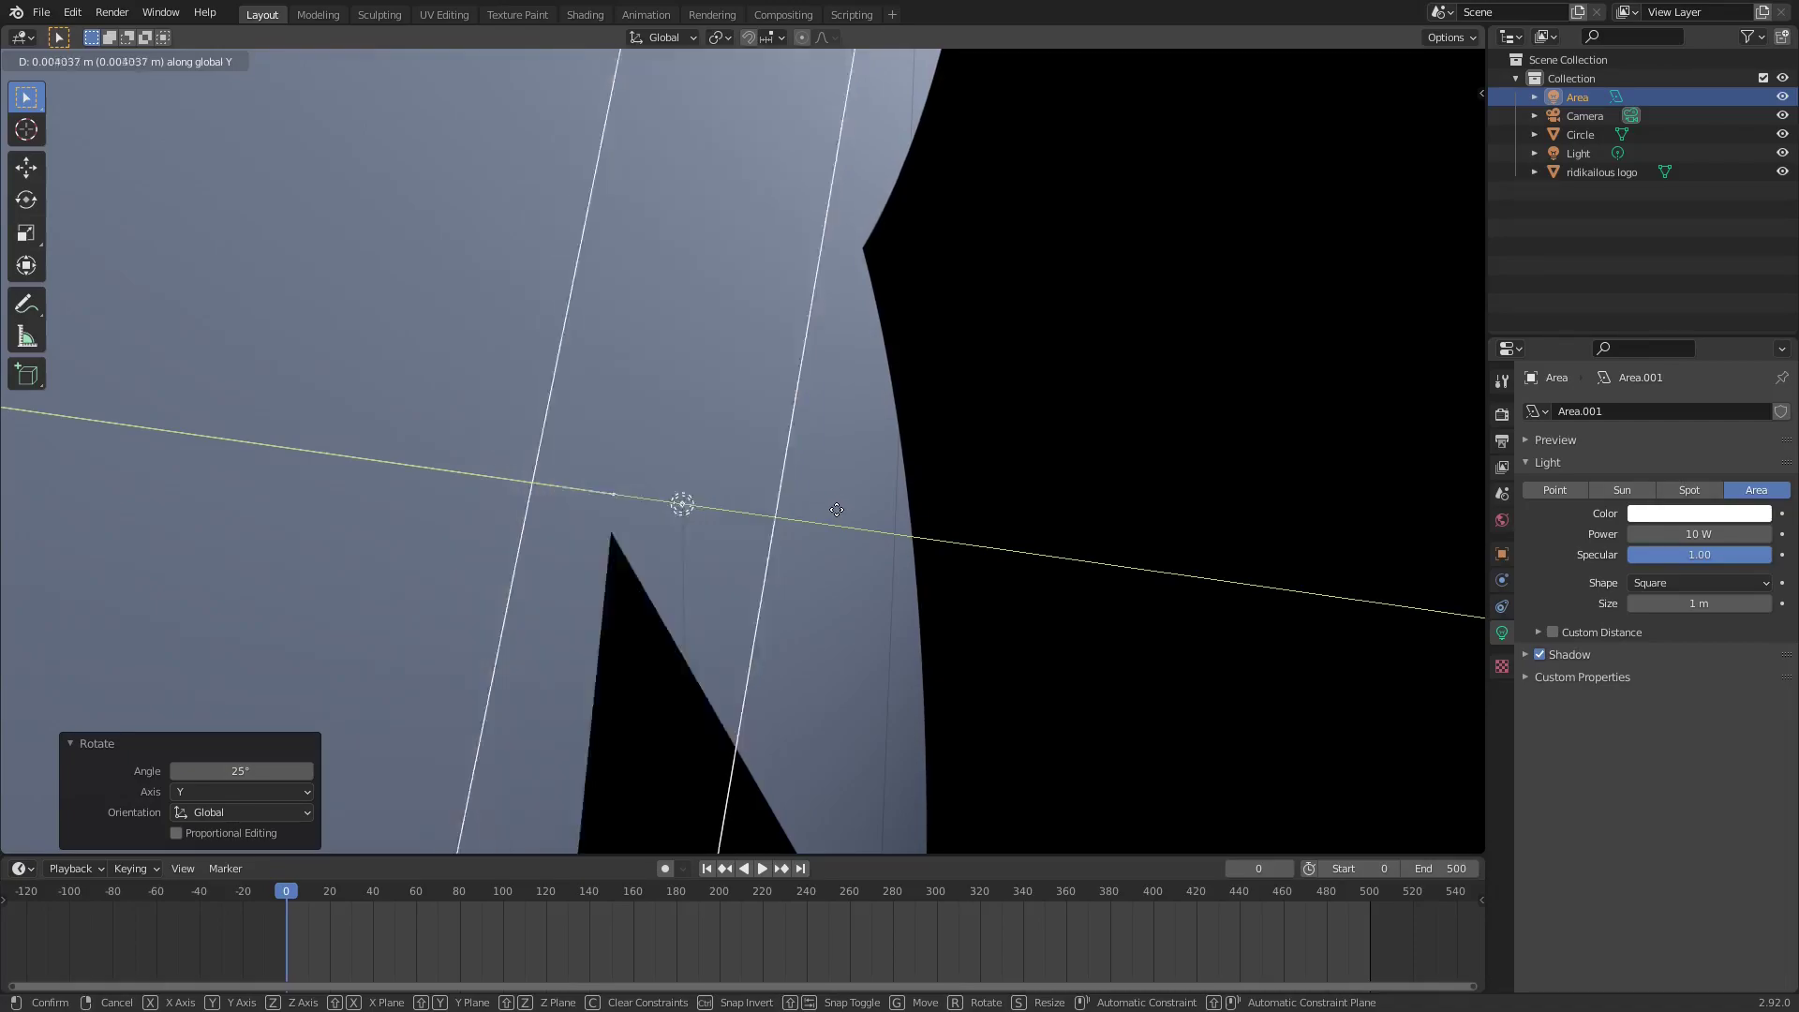
left_click(795, 515)
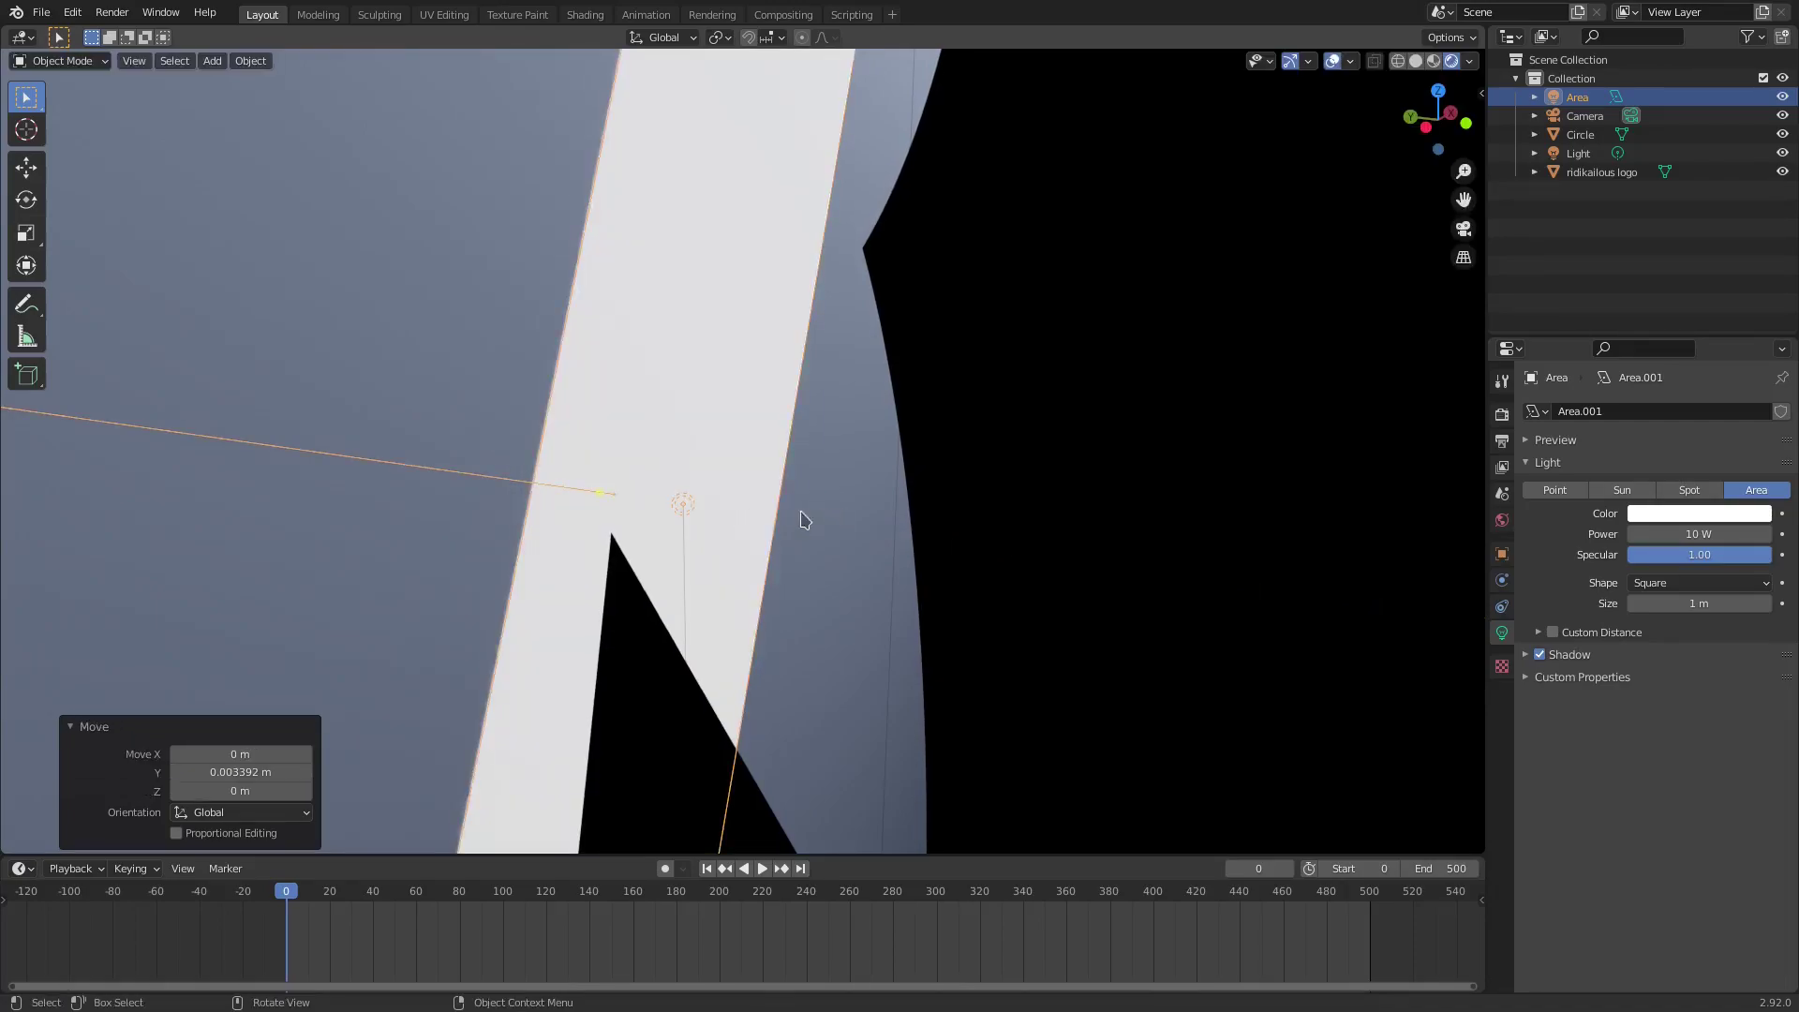
Try to nudge the area light slightly further along global Y, check the stripe from other angles and undo the nudge
middle_click_drag(795, 515, 850, 499)
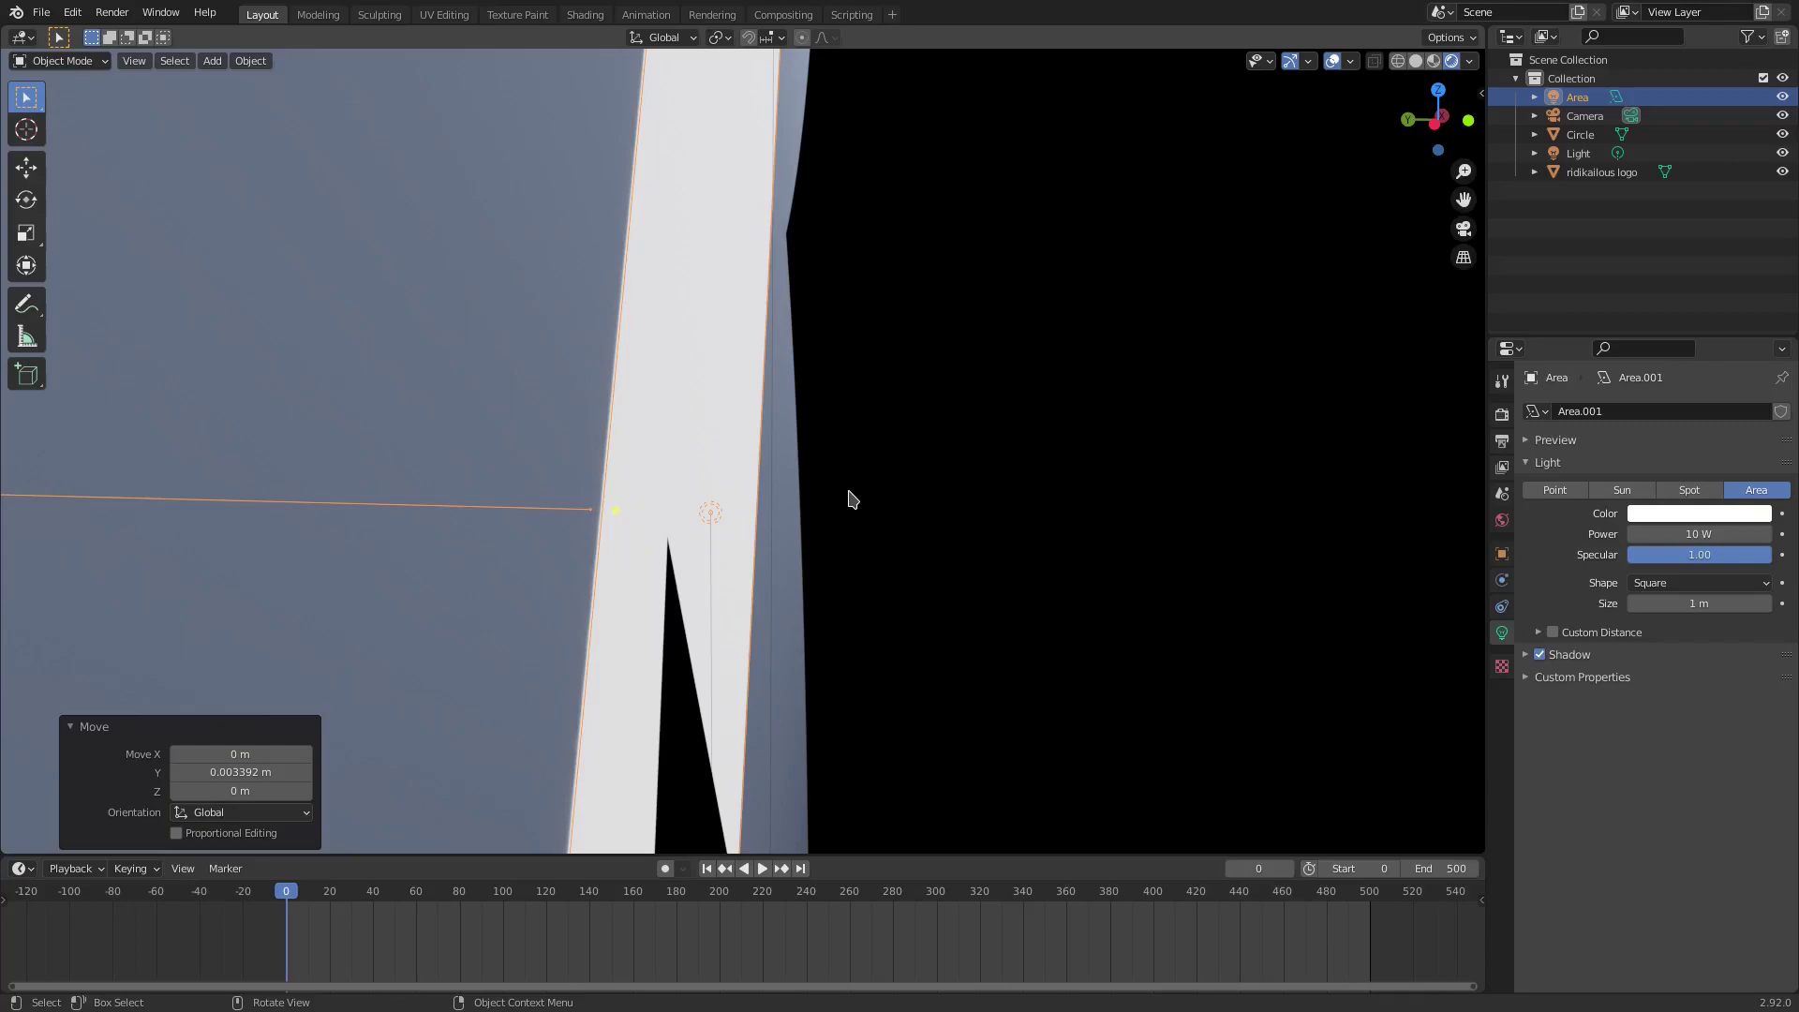
key("g")
key("y")
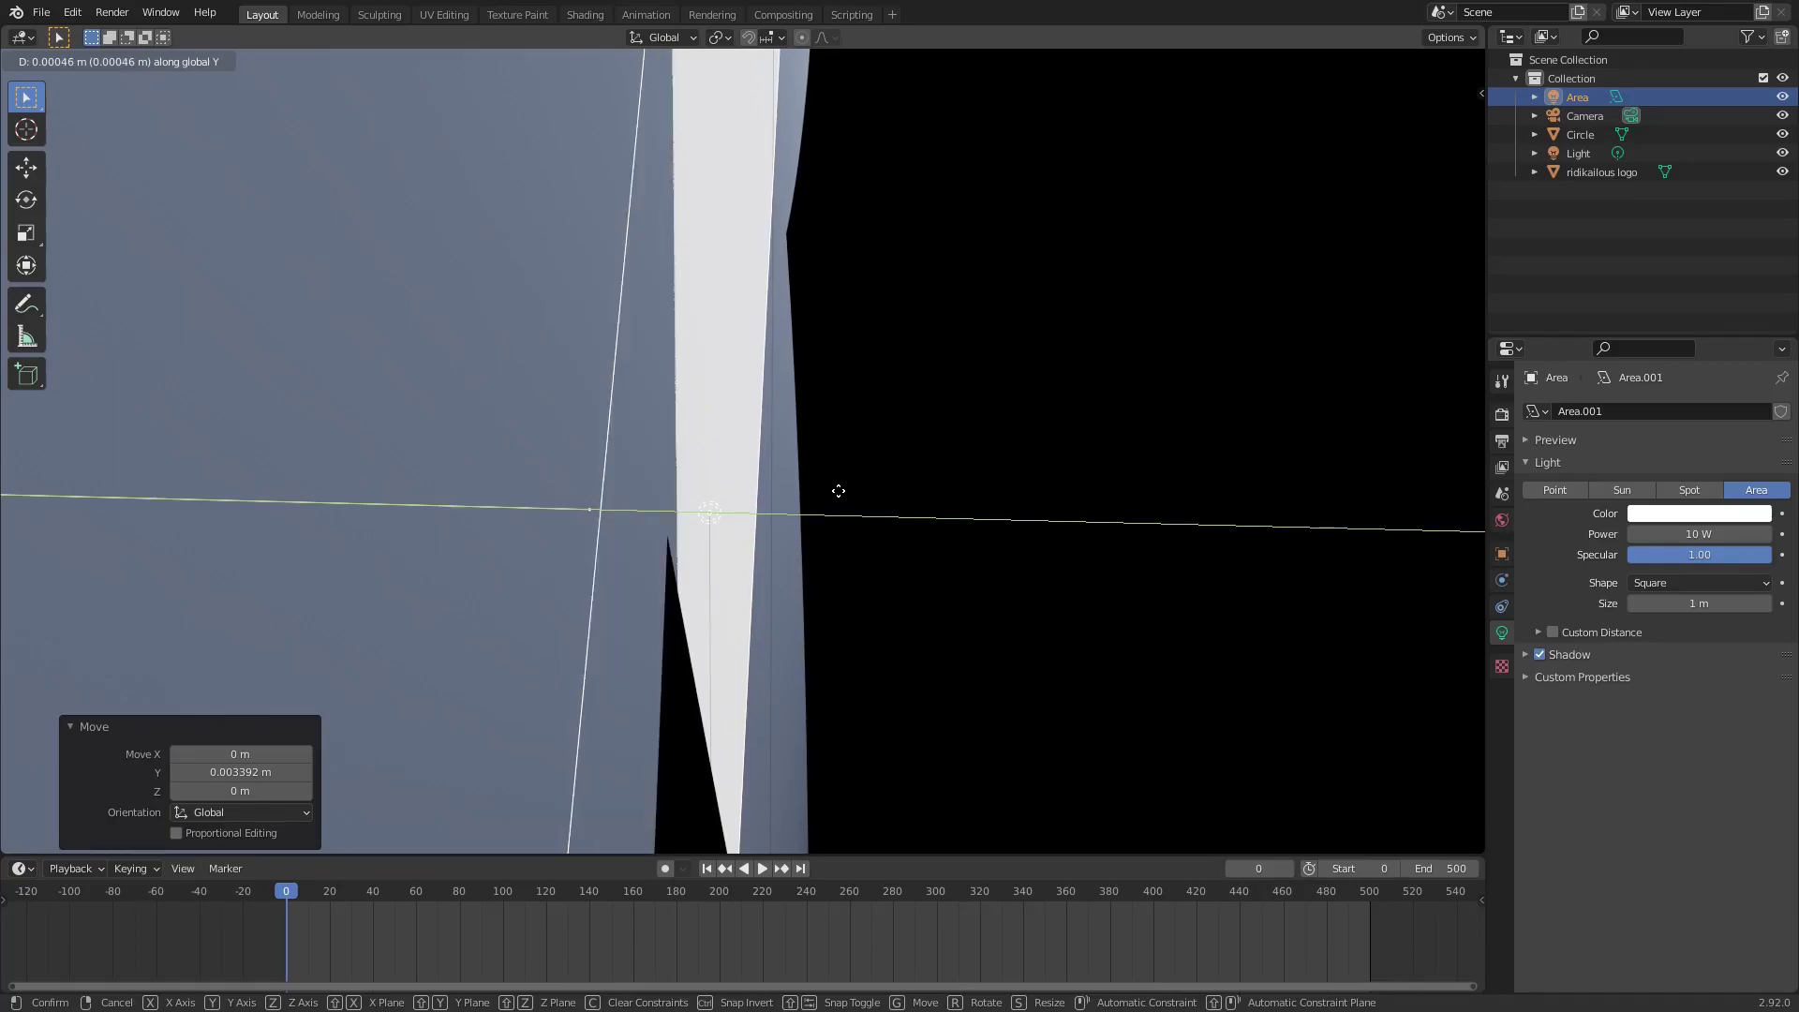
left_click(839, 498)
middle_click_drag(840, 498, 656, 532)
middle_click_drag(500, 627, 602, 581)
key("ctrl+z")
middle_click_drag(640, 339, 710, 424)
scroll(670, 420, "up", 4)
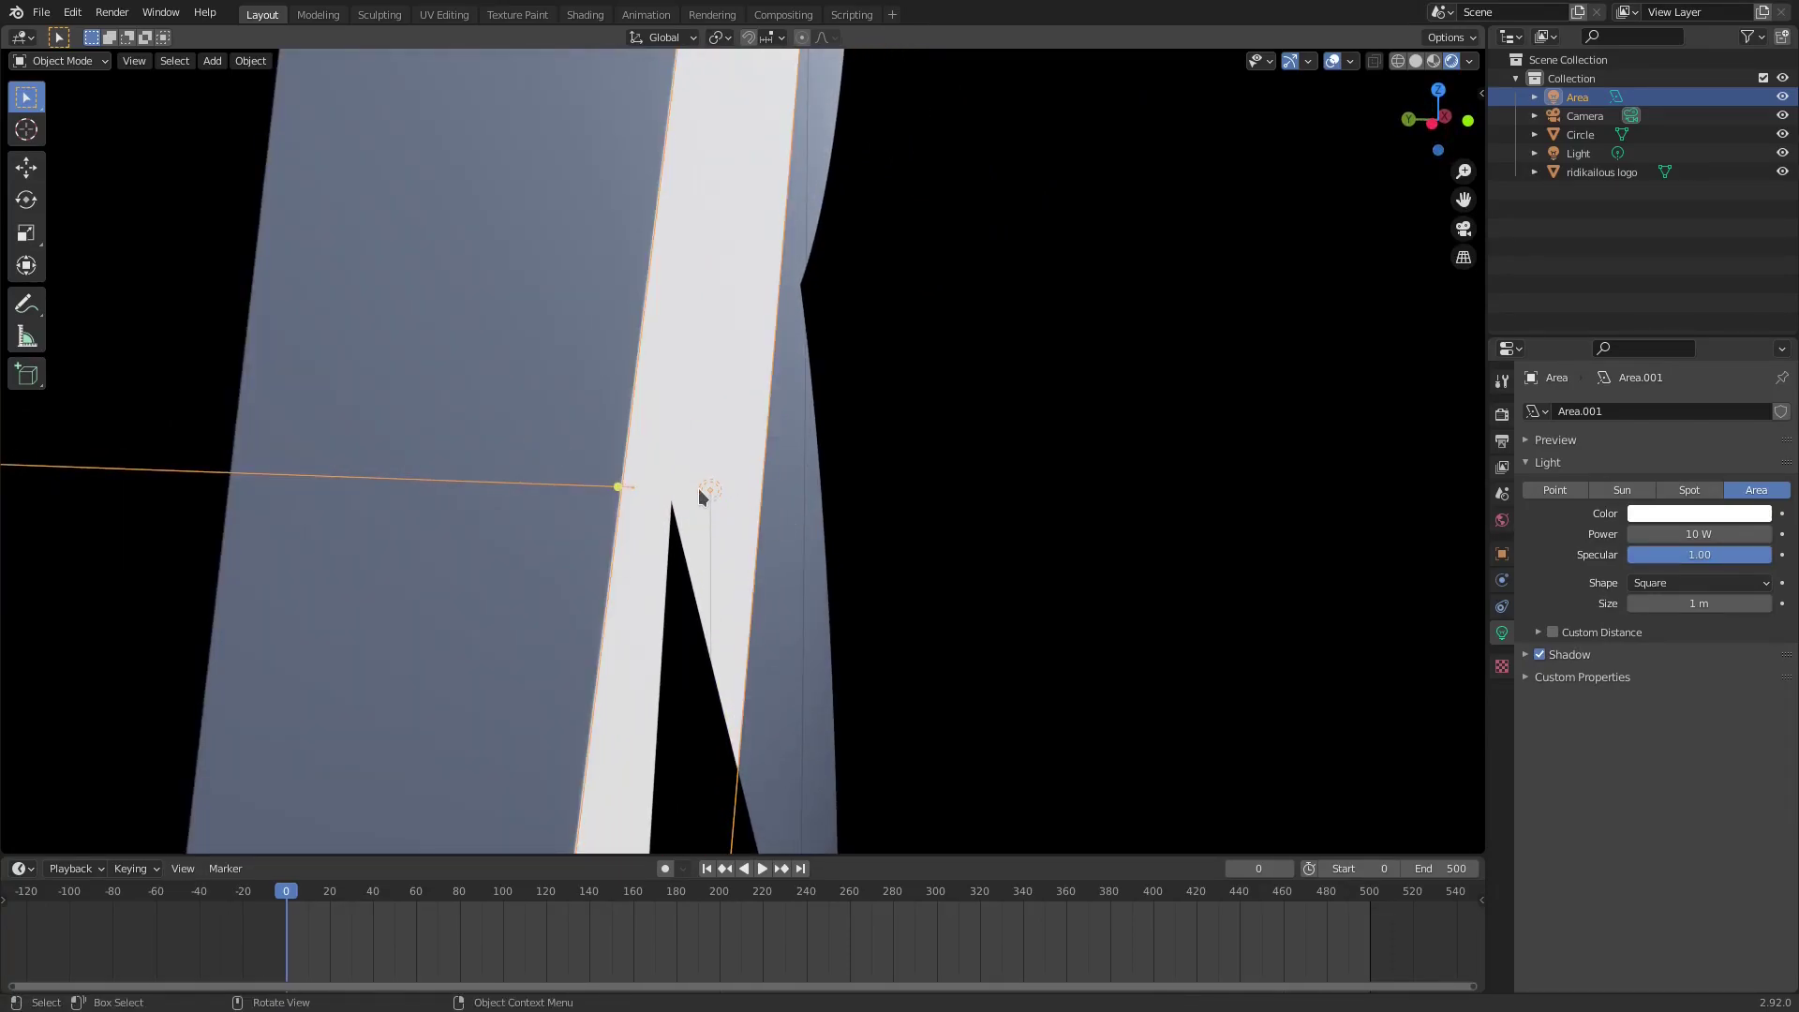
Move the area light -2.648 m along its local X, clear of the logo's upper-left side, and keyframe it at frame 0
scroll(658, 488, "down", 4)
middle_click_drag(783, 599, 913, 597)
scroll(979, 647, "down", 3)
scroll(901, 626, "down", 3)
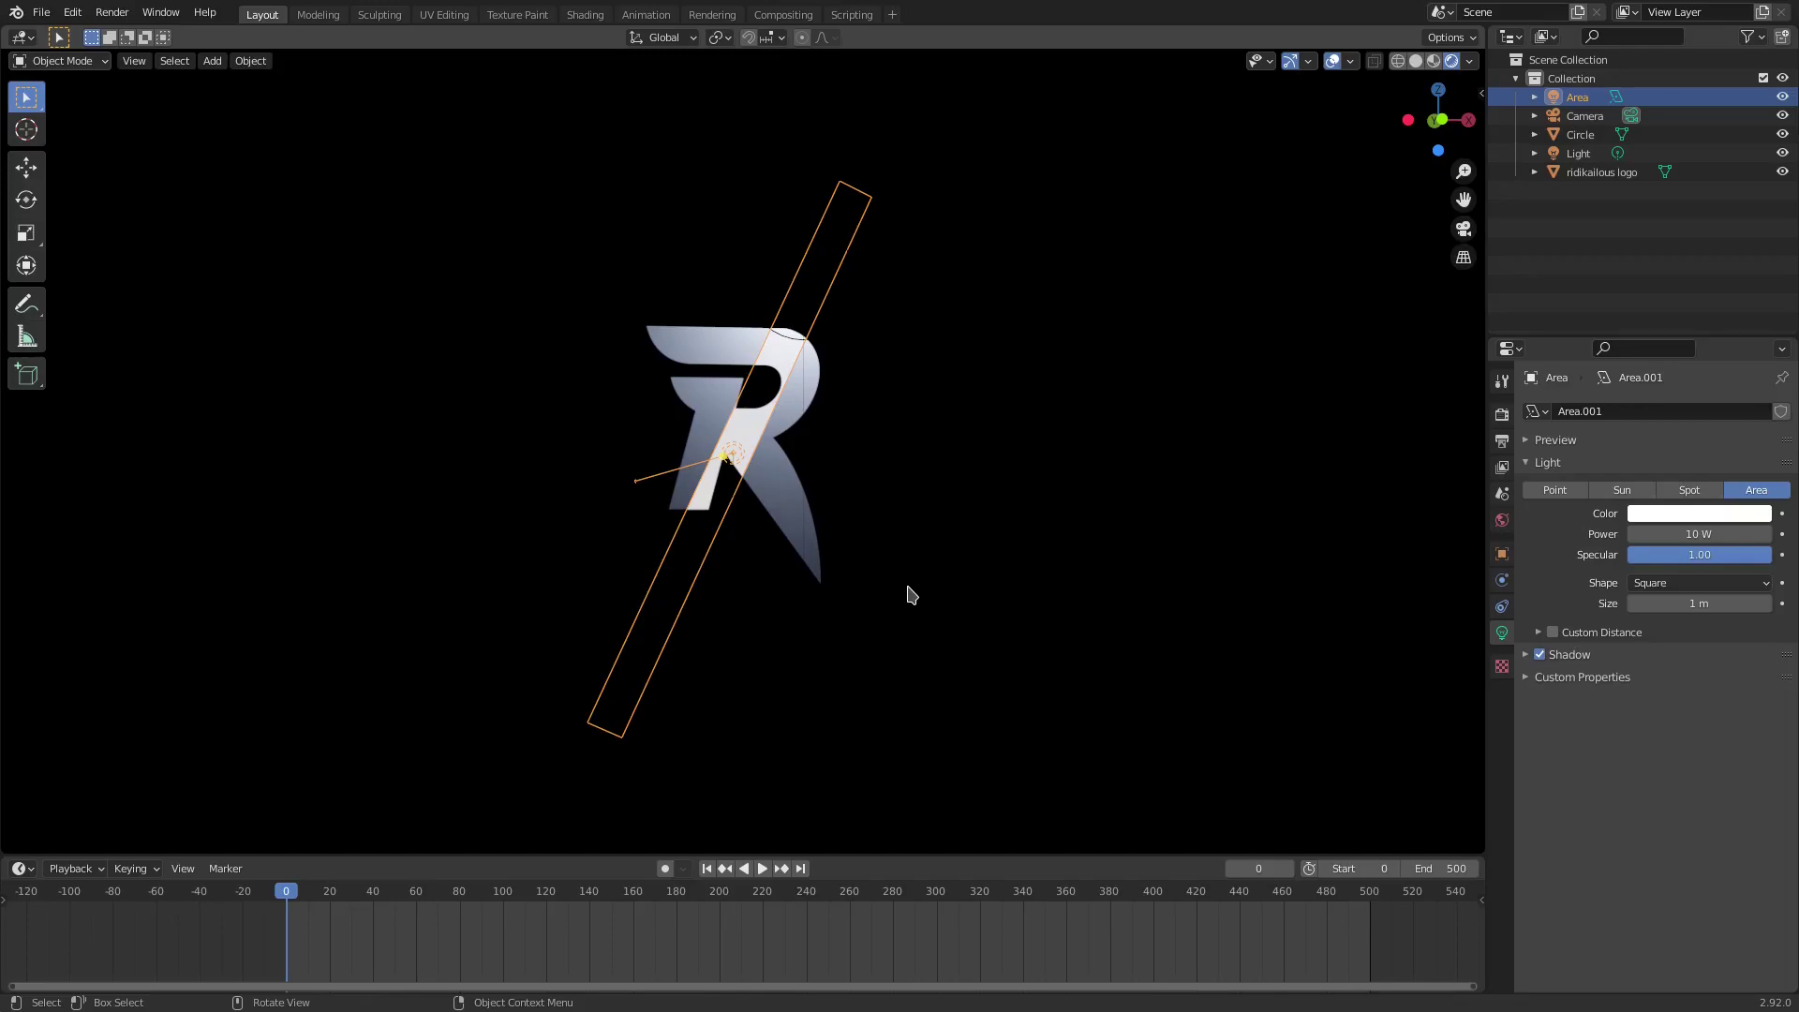
key("g")
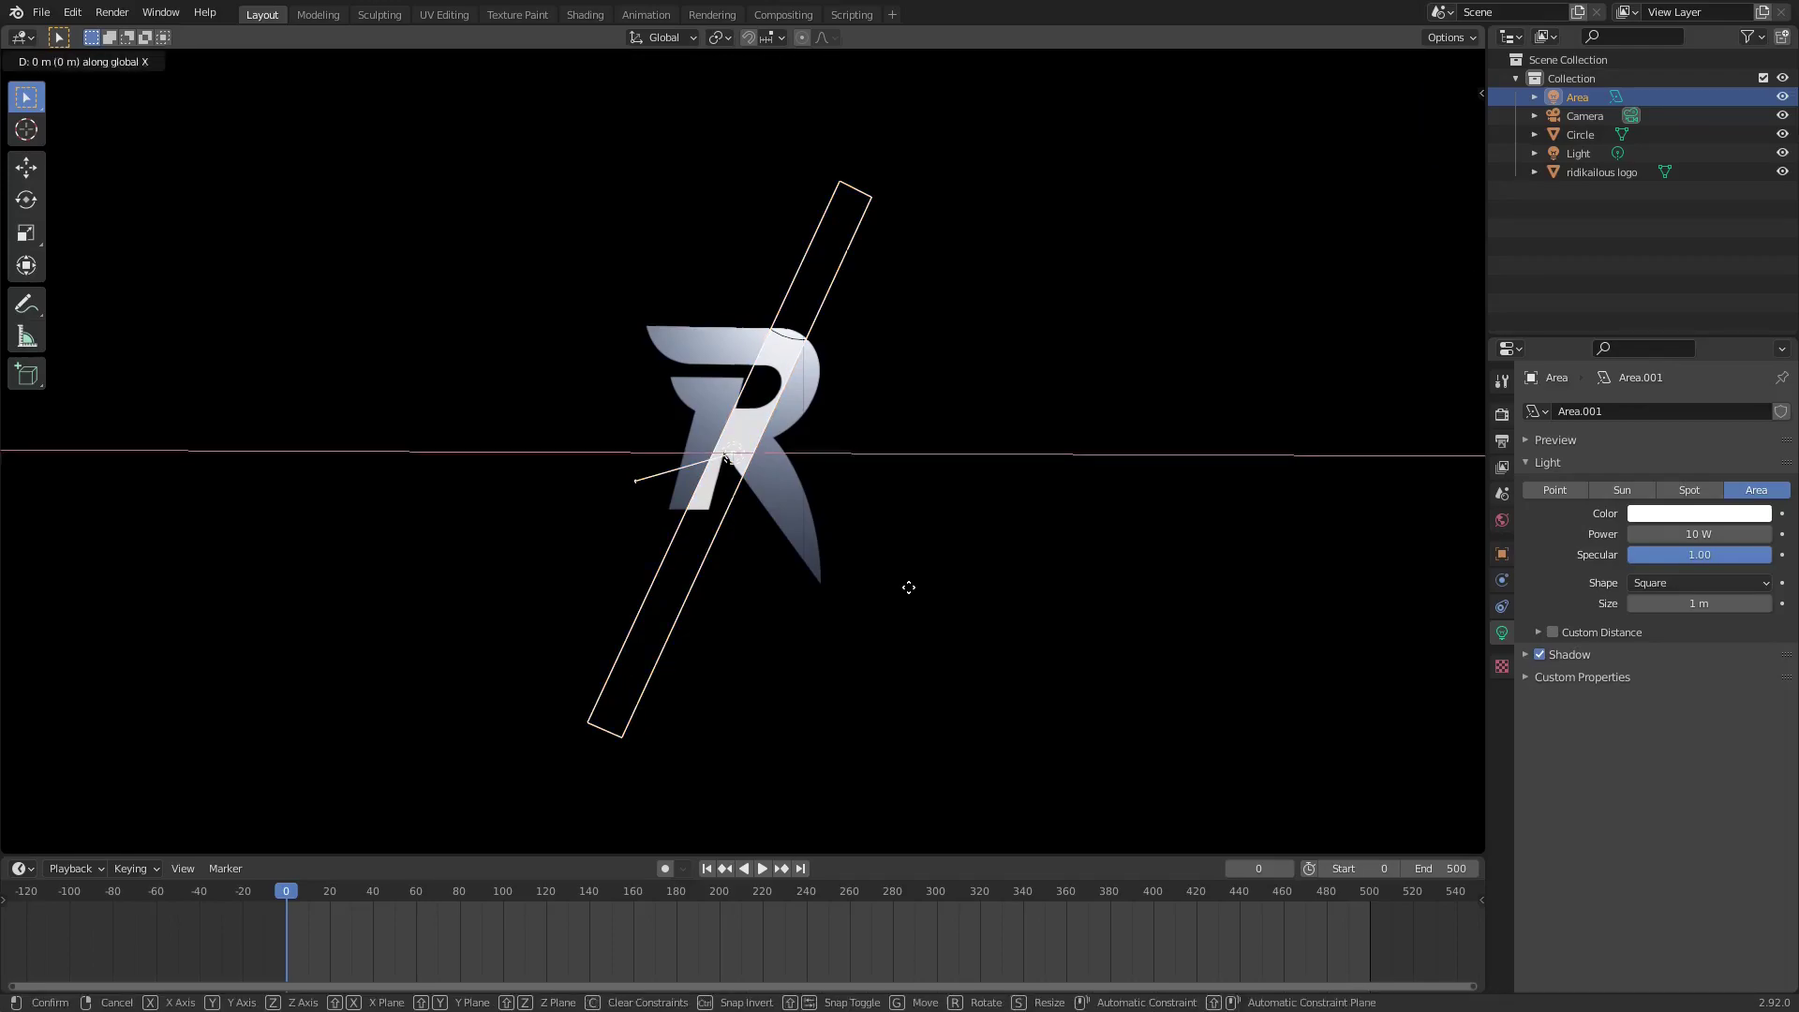
key("x")
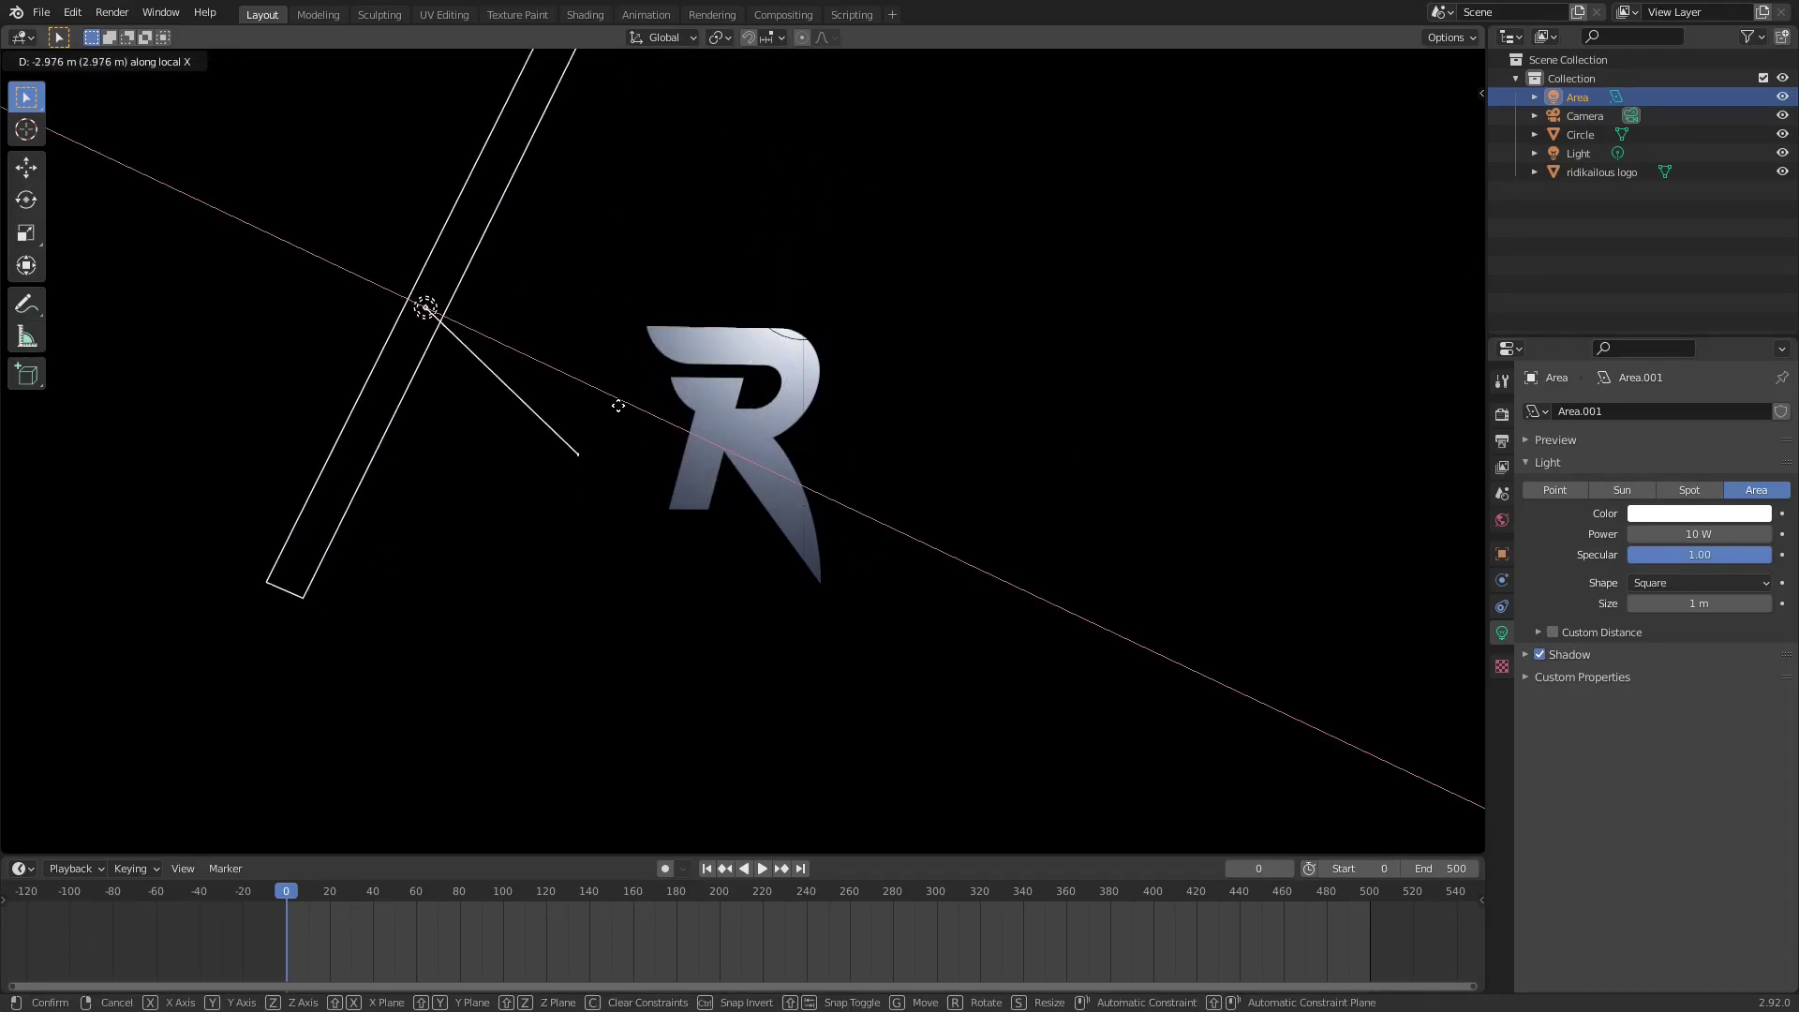
left_click(654, 420)
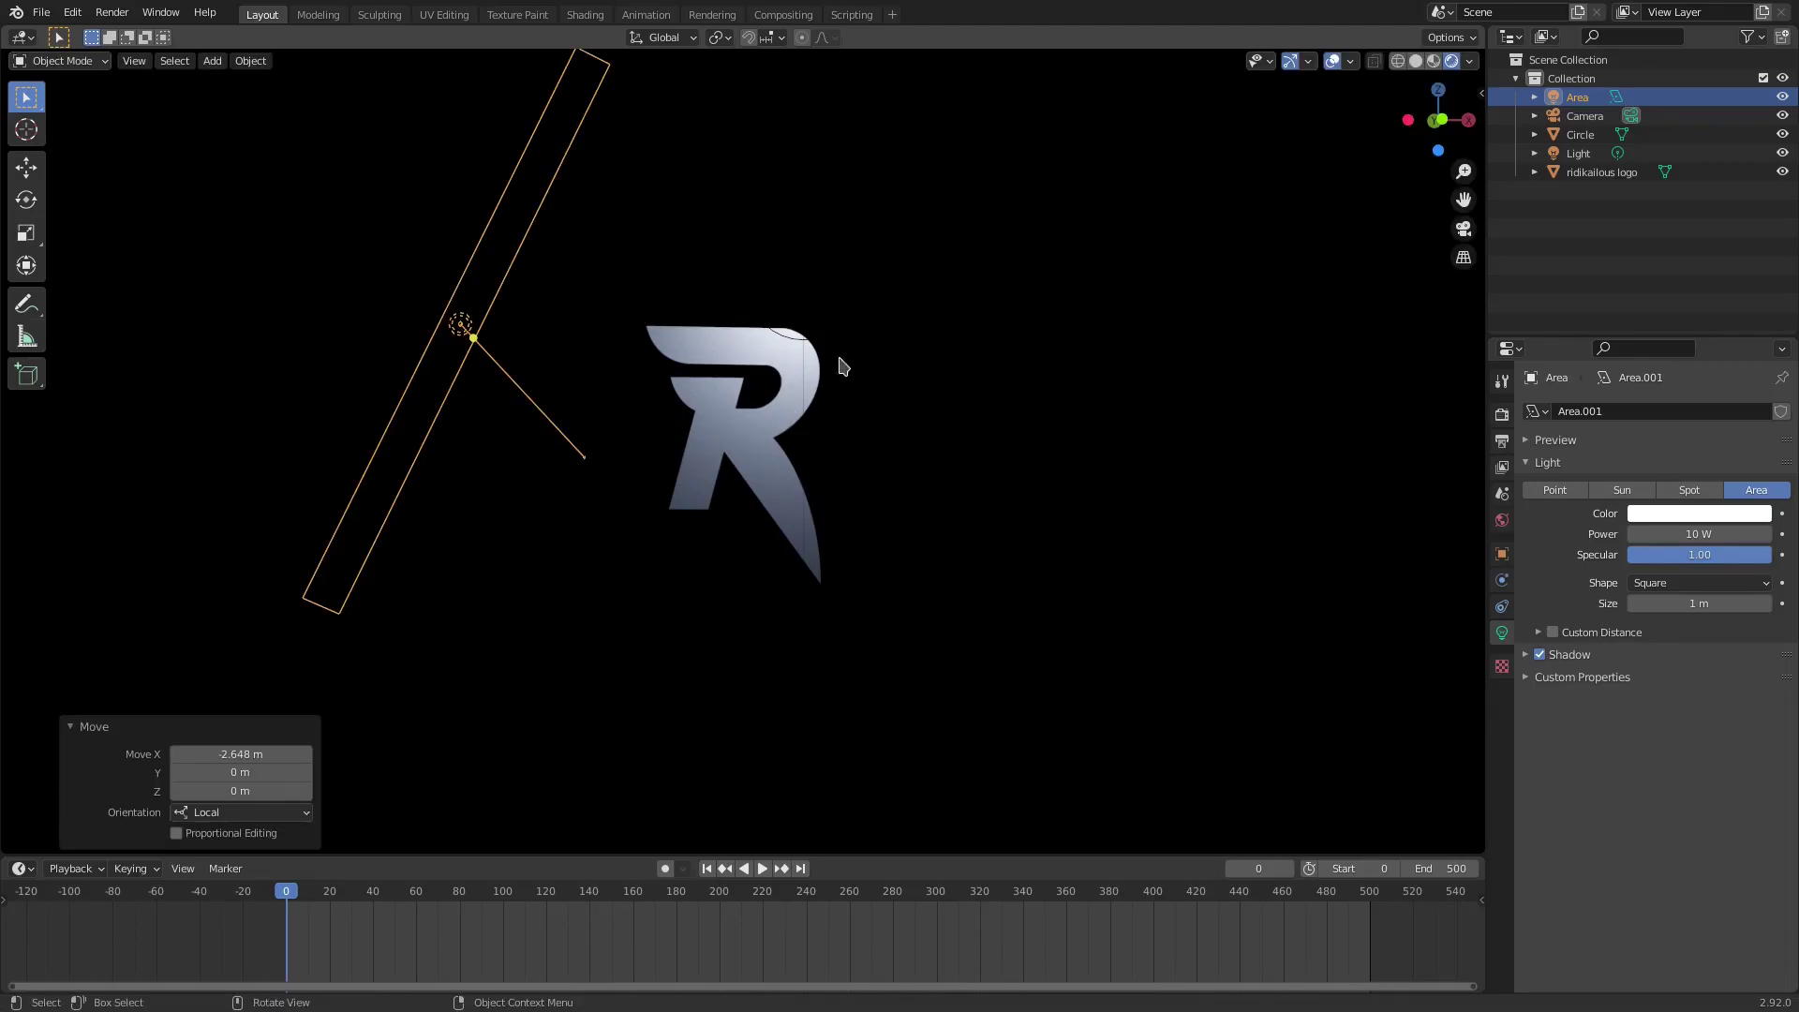
key("i")
left_click(739, 308)
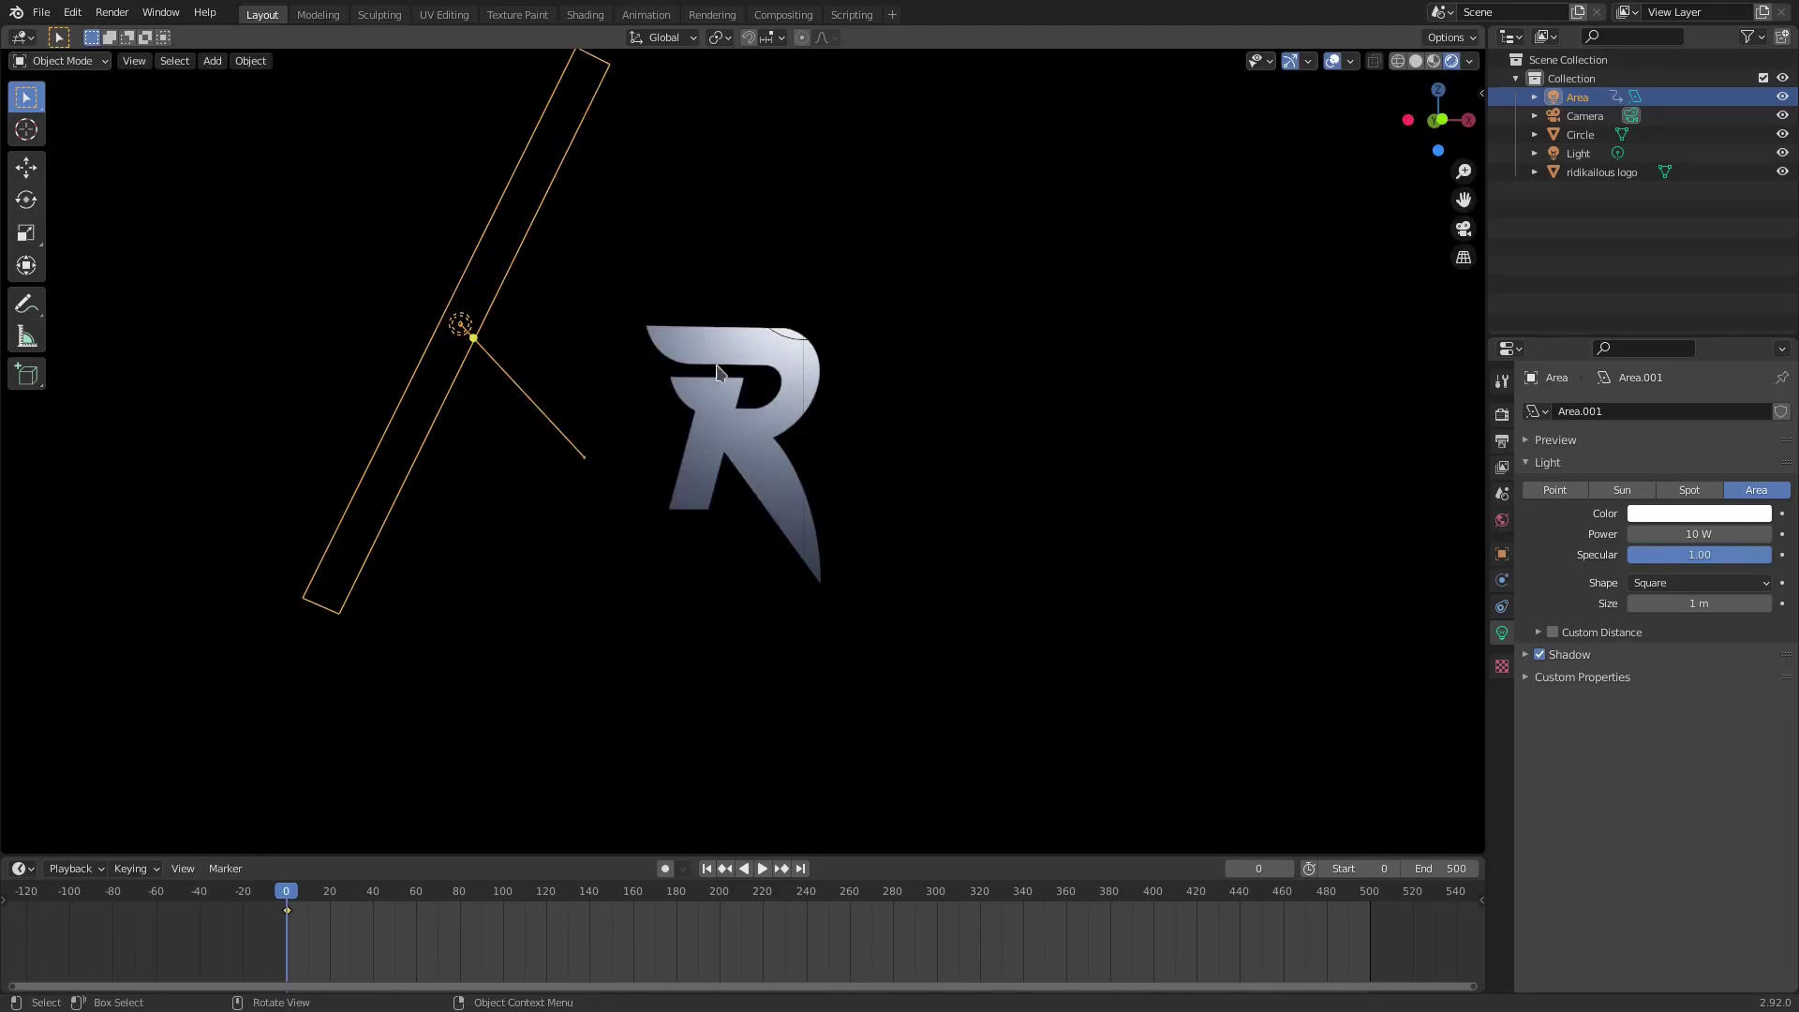
At frame 55, move the area light 4.8978 m along its local X past the logo's other side and insert a keyframe
left_click(420, 903)
key("space")
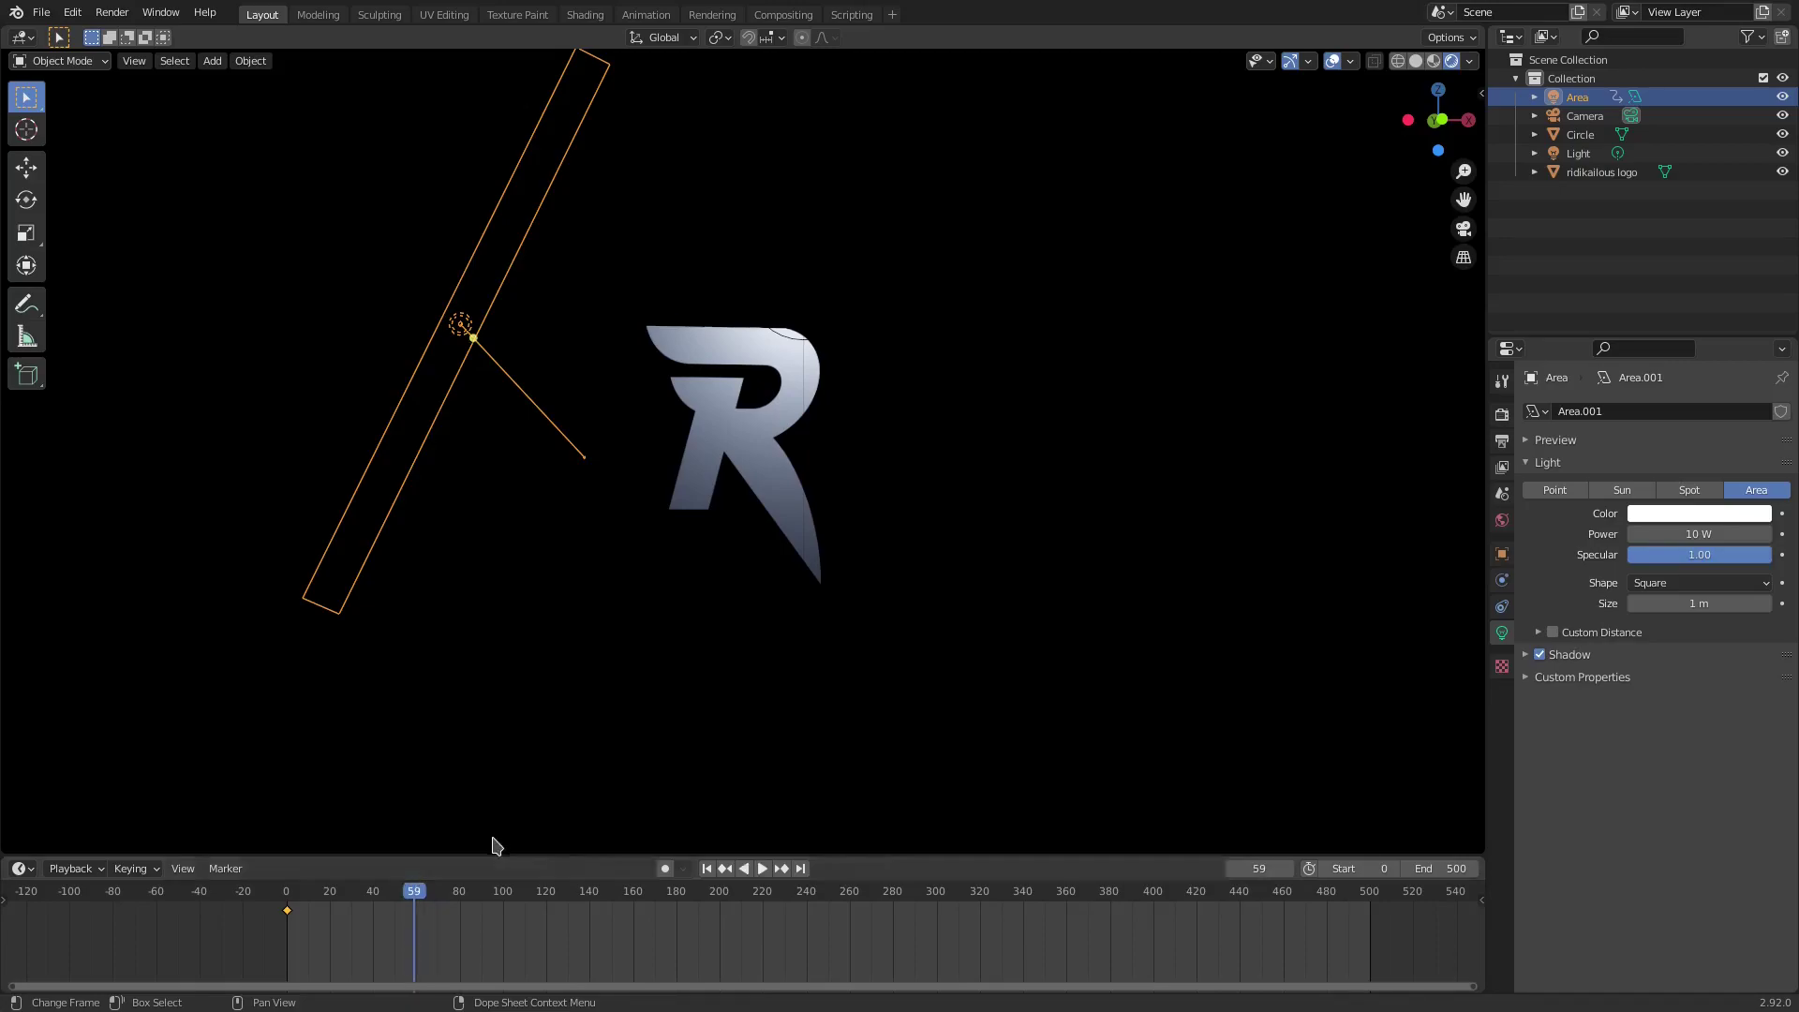
key("space")
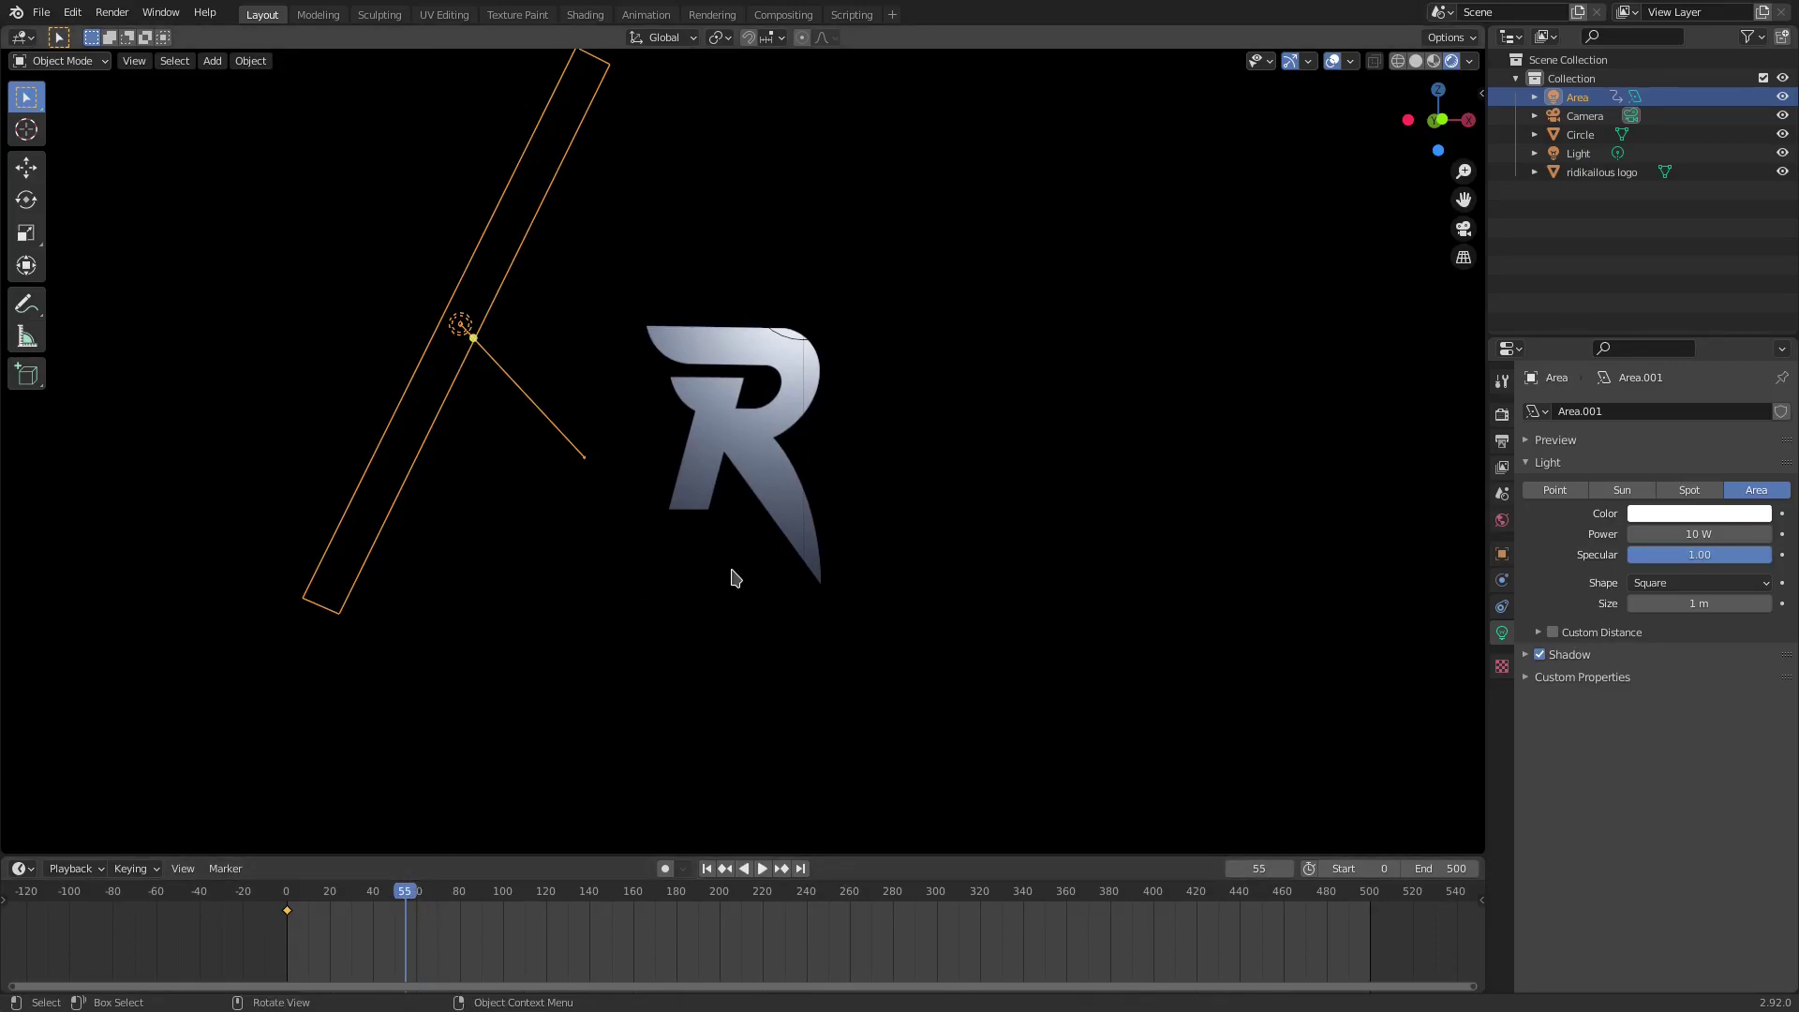
key("g")
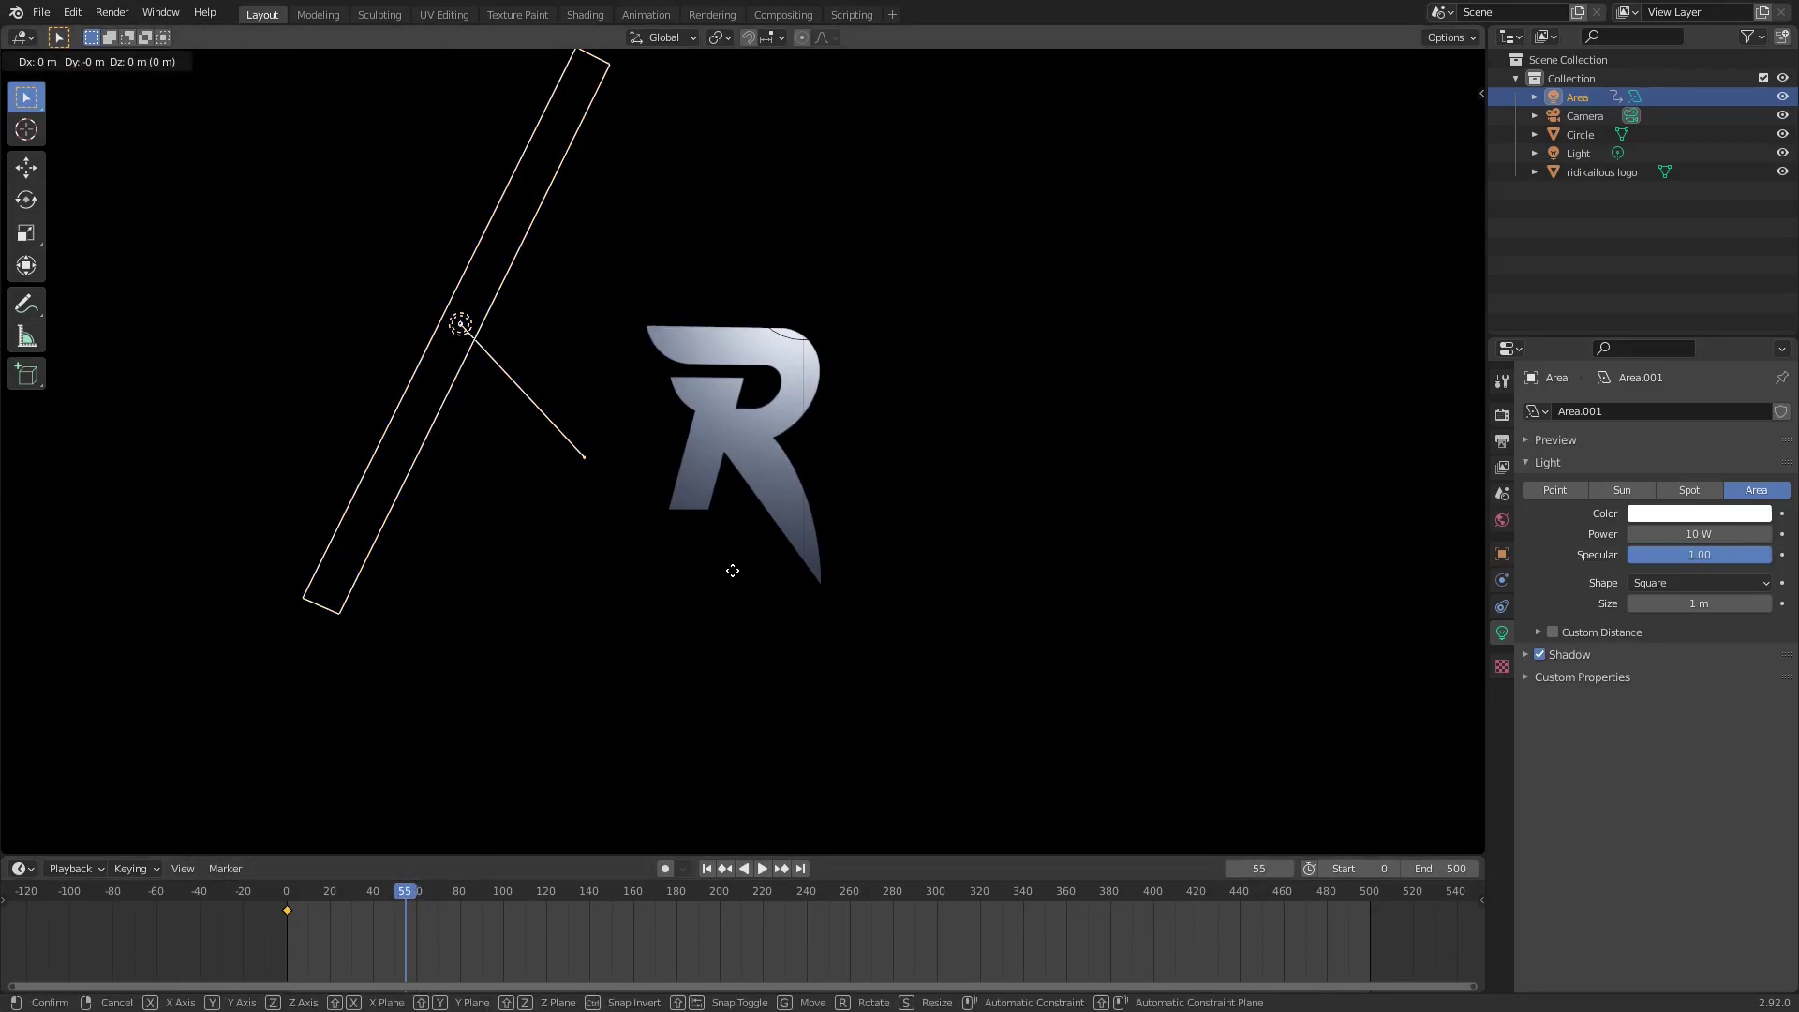
key("x")
key("x")
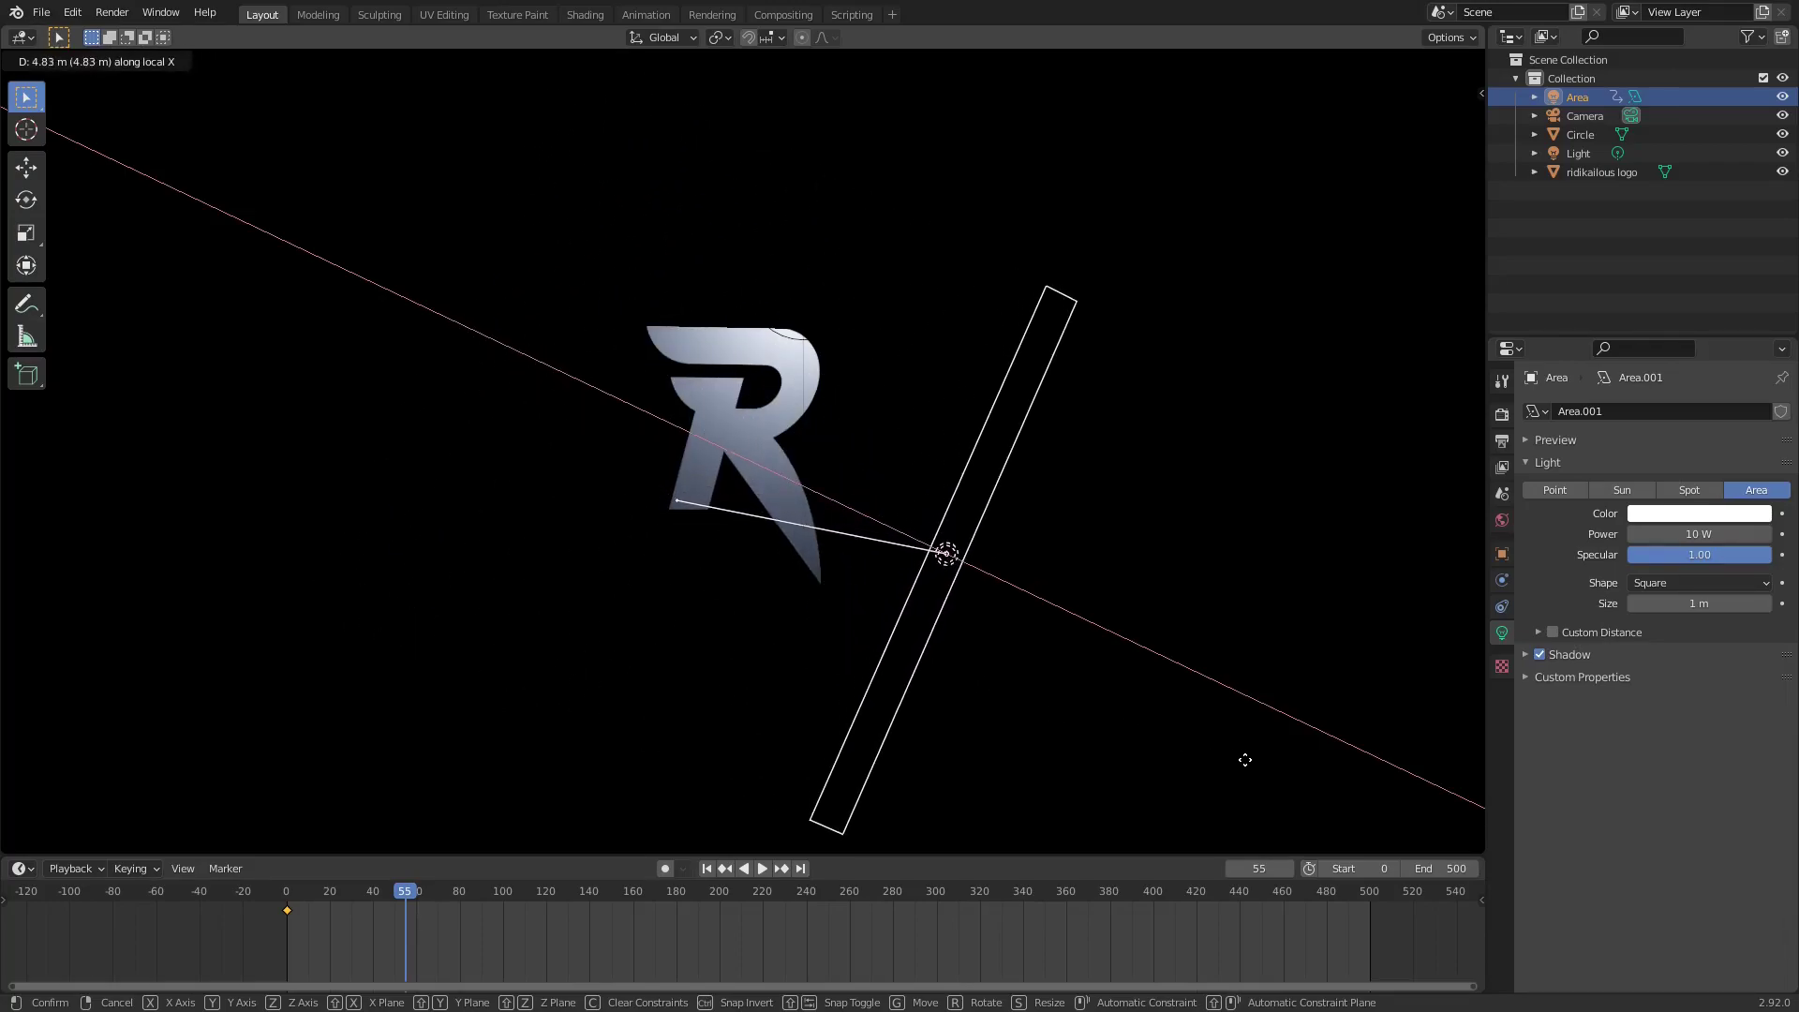
left_click(1246, 760)
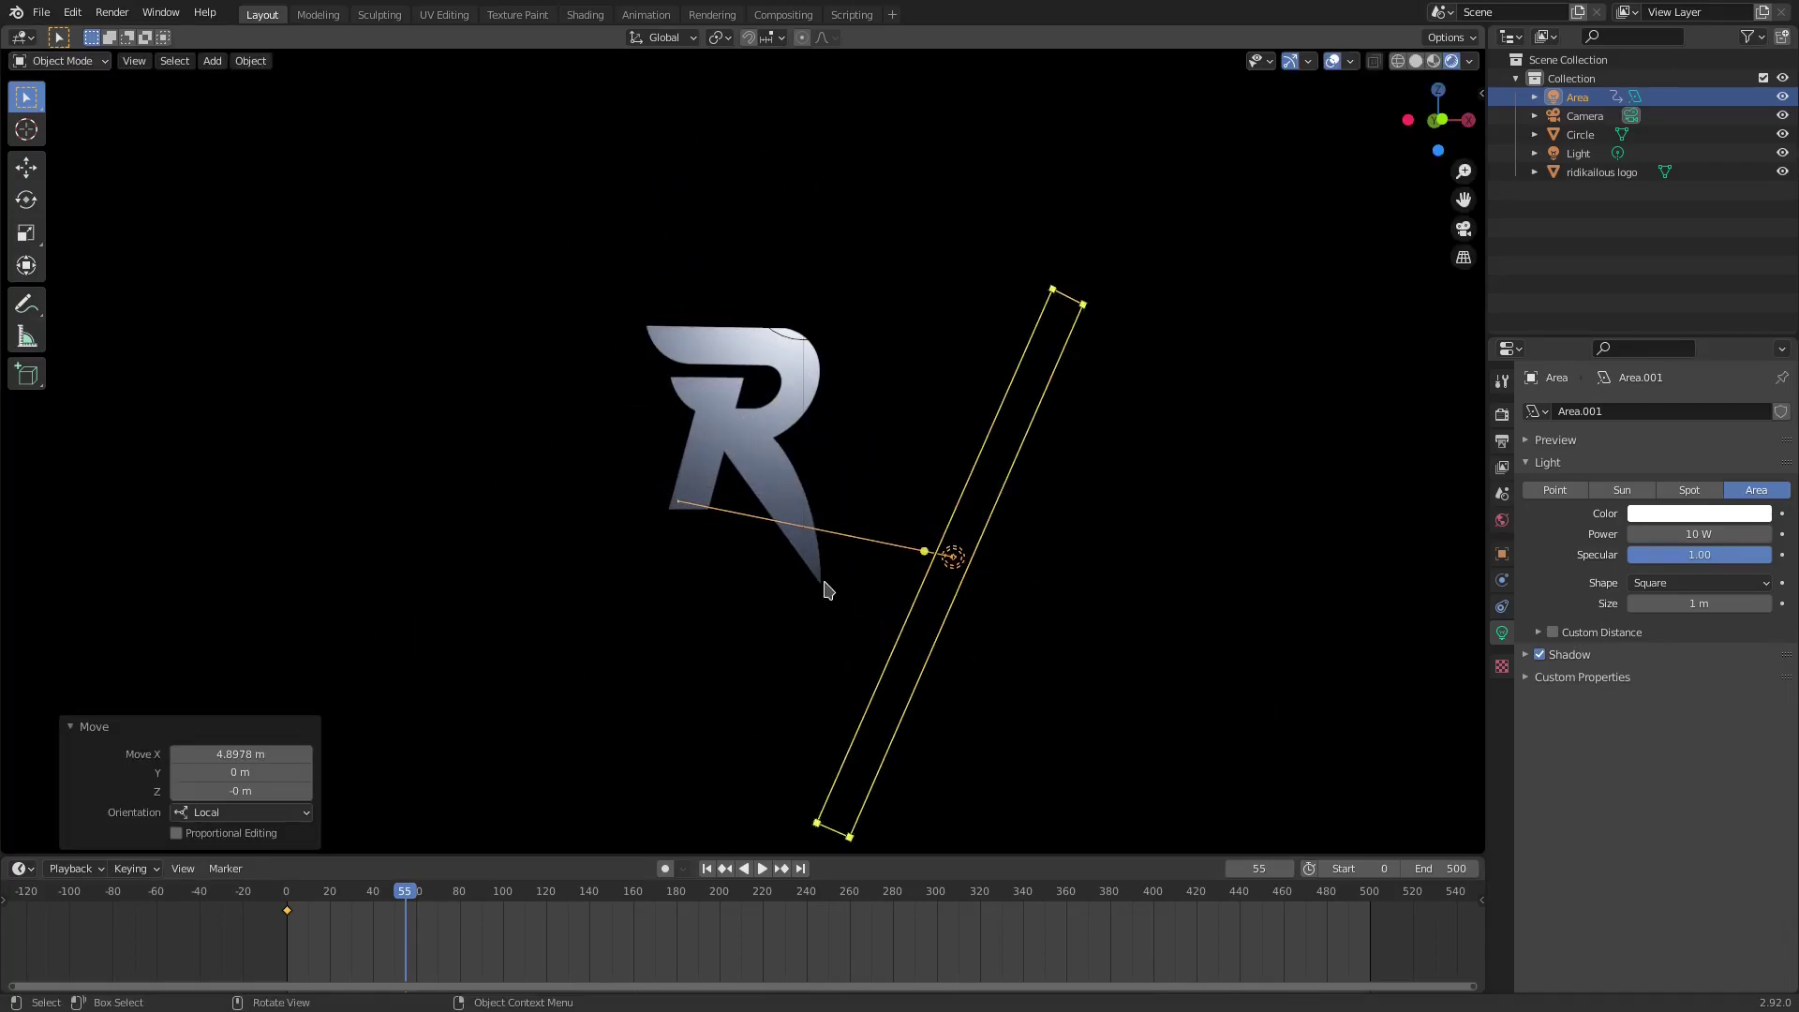
key("i")
left_click(995, 483)
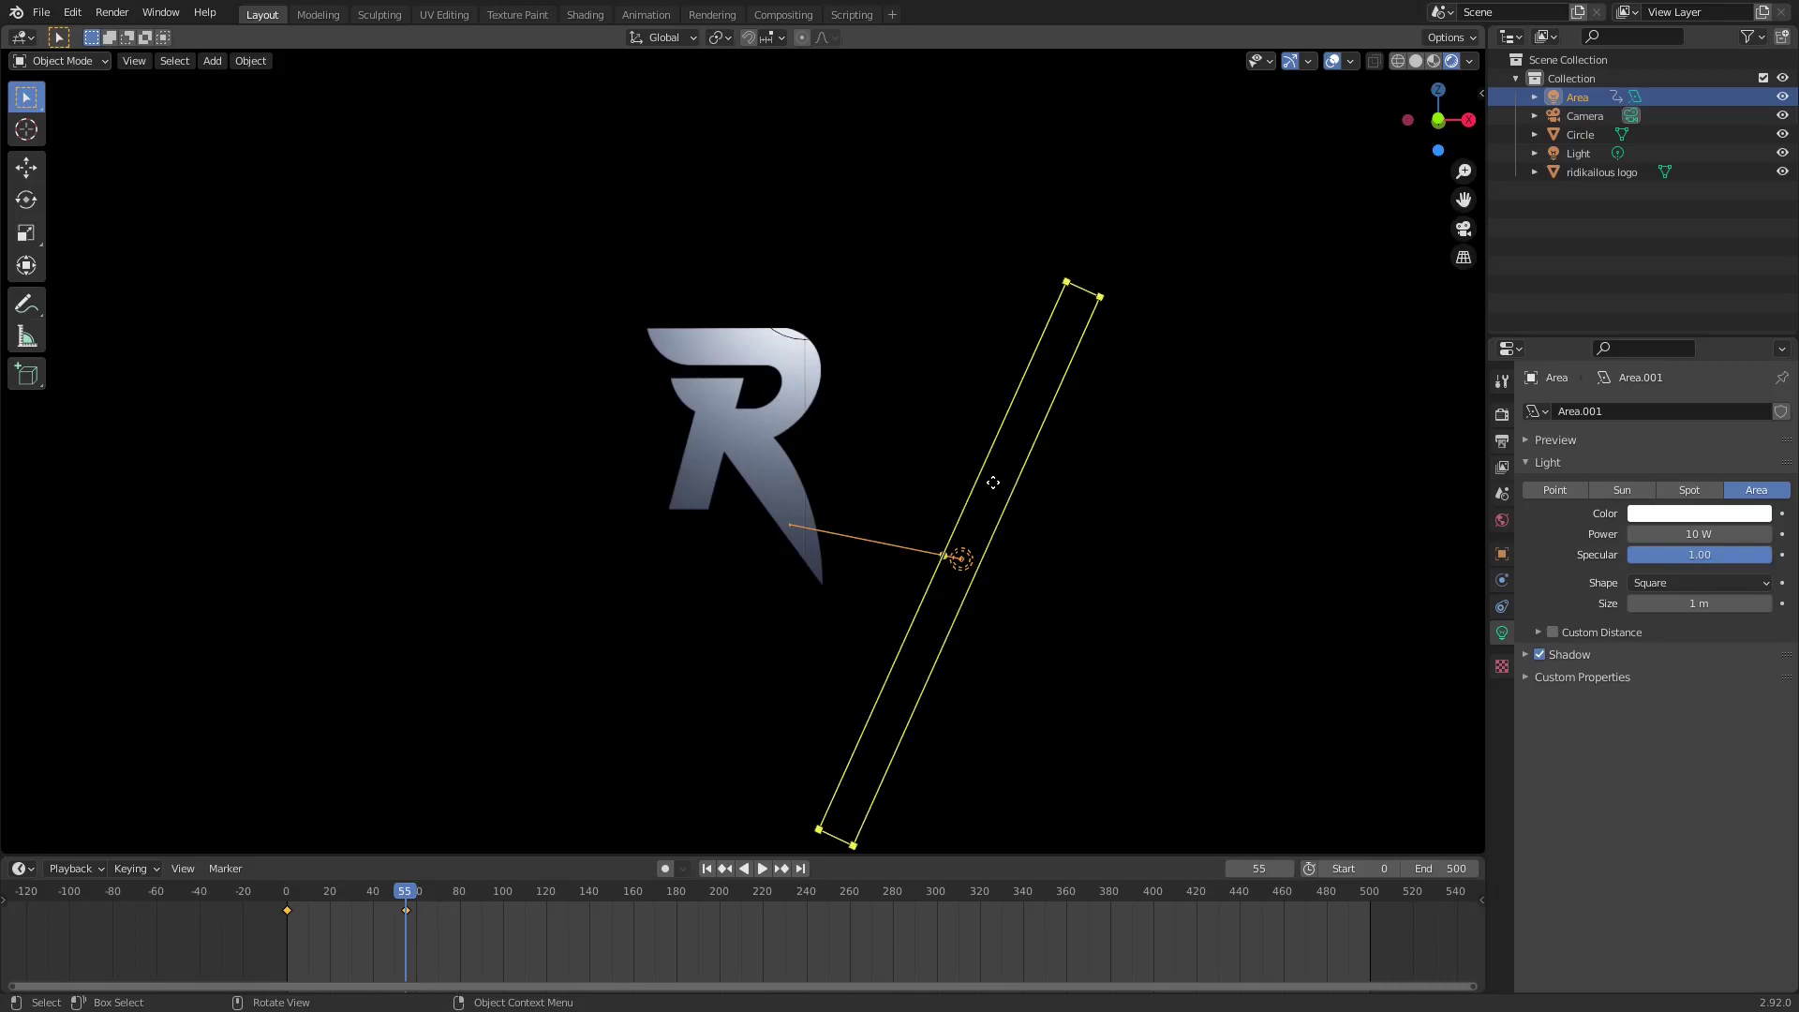
Hide the viewport overlays and gizmos and play the light sweep from the start to check it
left_click(706, 869)
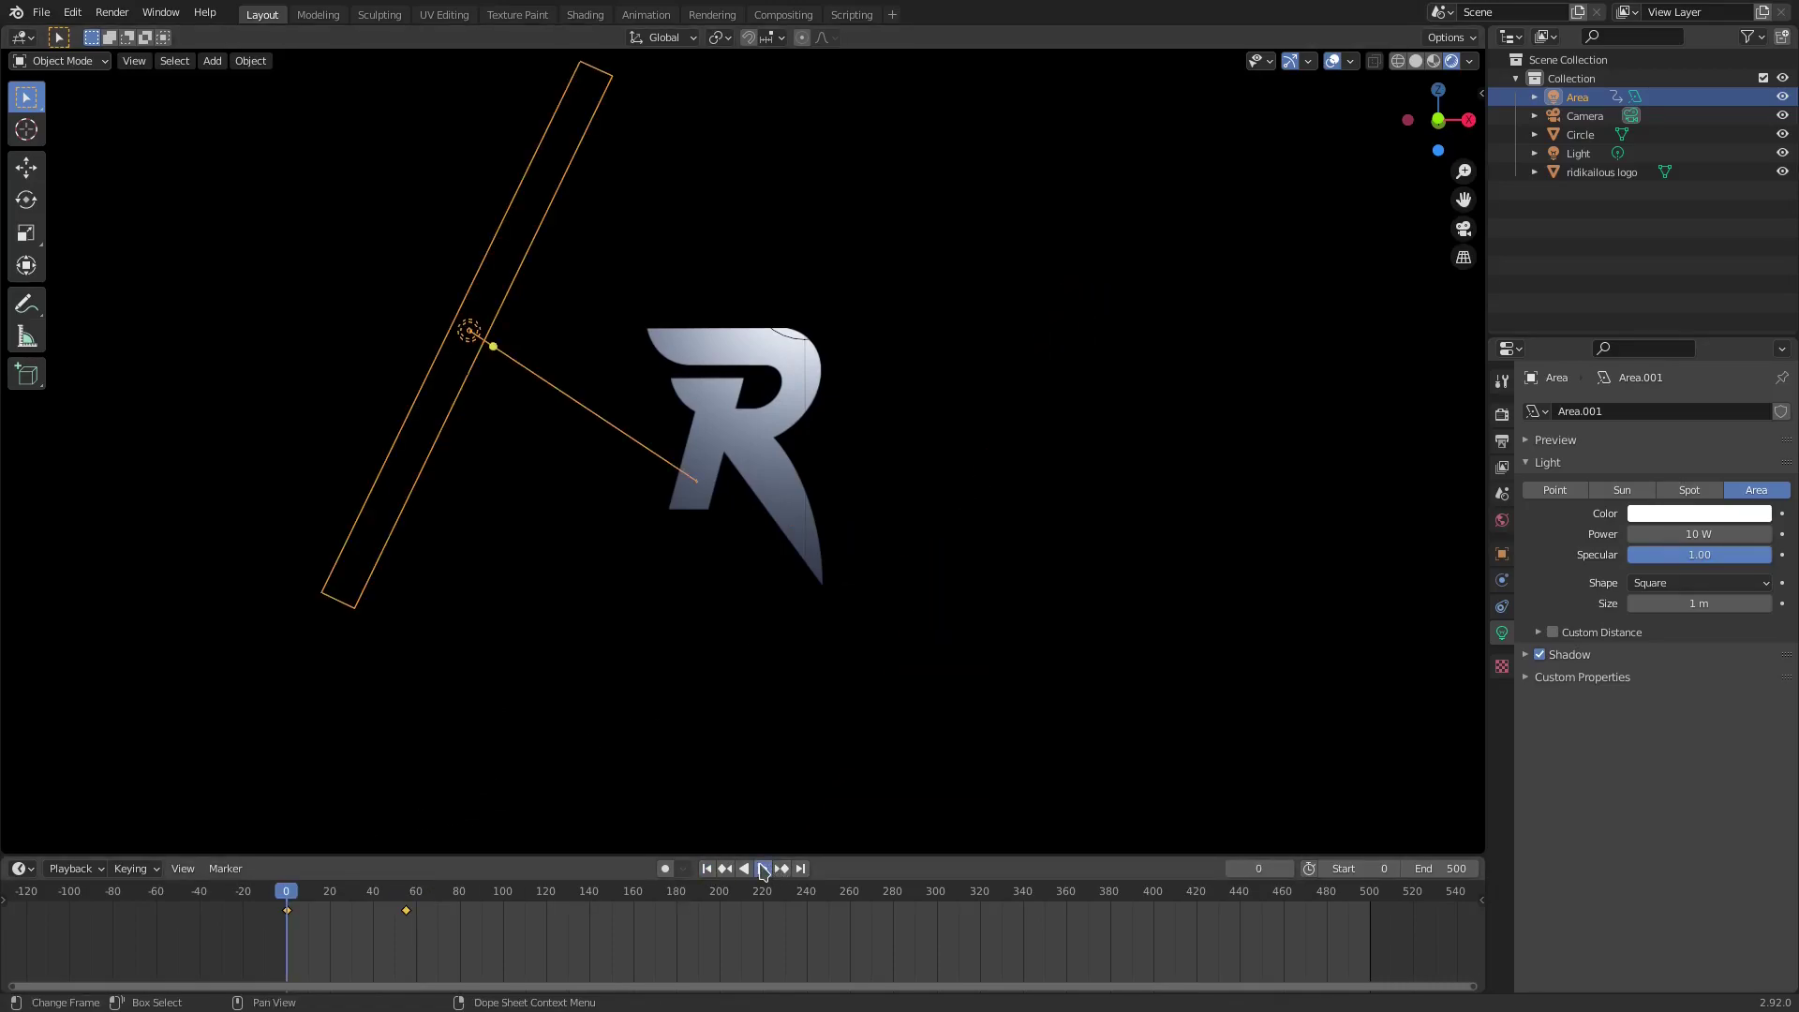
left_click(762, 869)
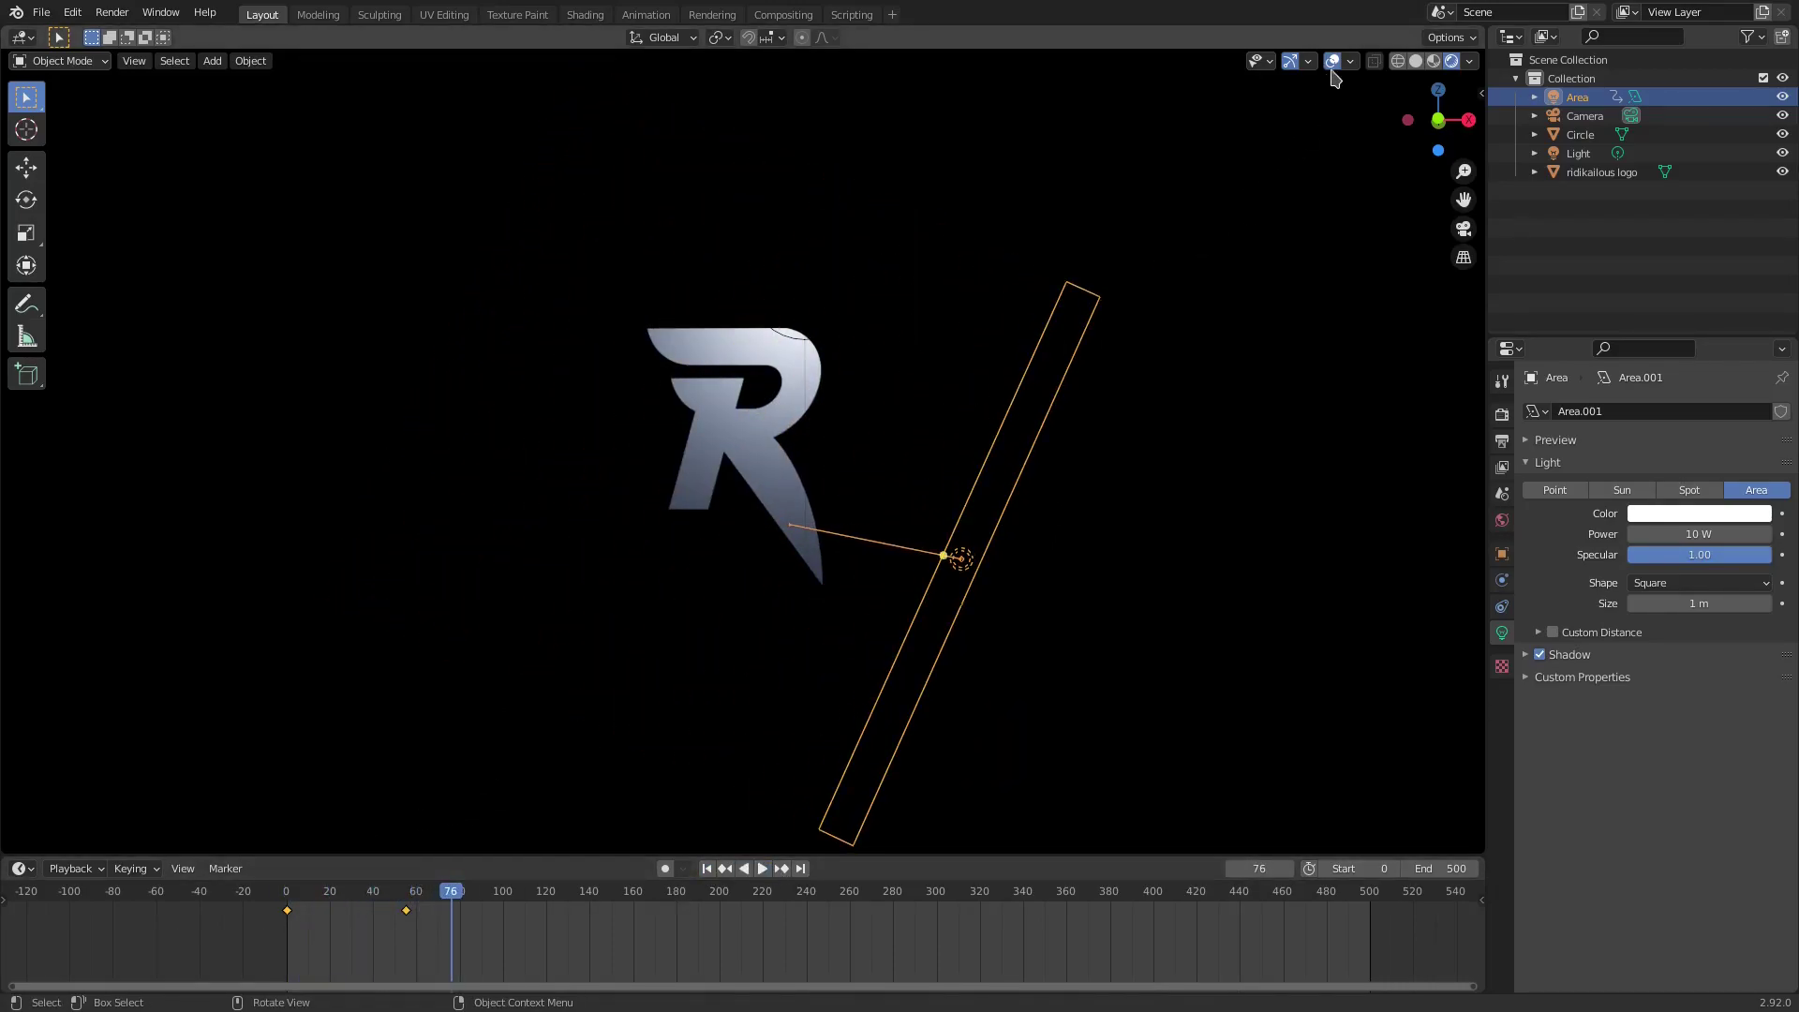
left_click(1334, 62)
left_click(707, 869)
left_click(761, 869)
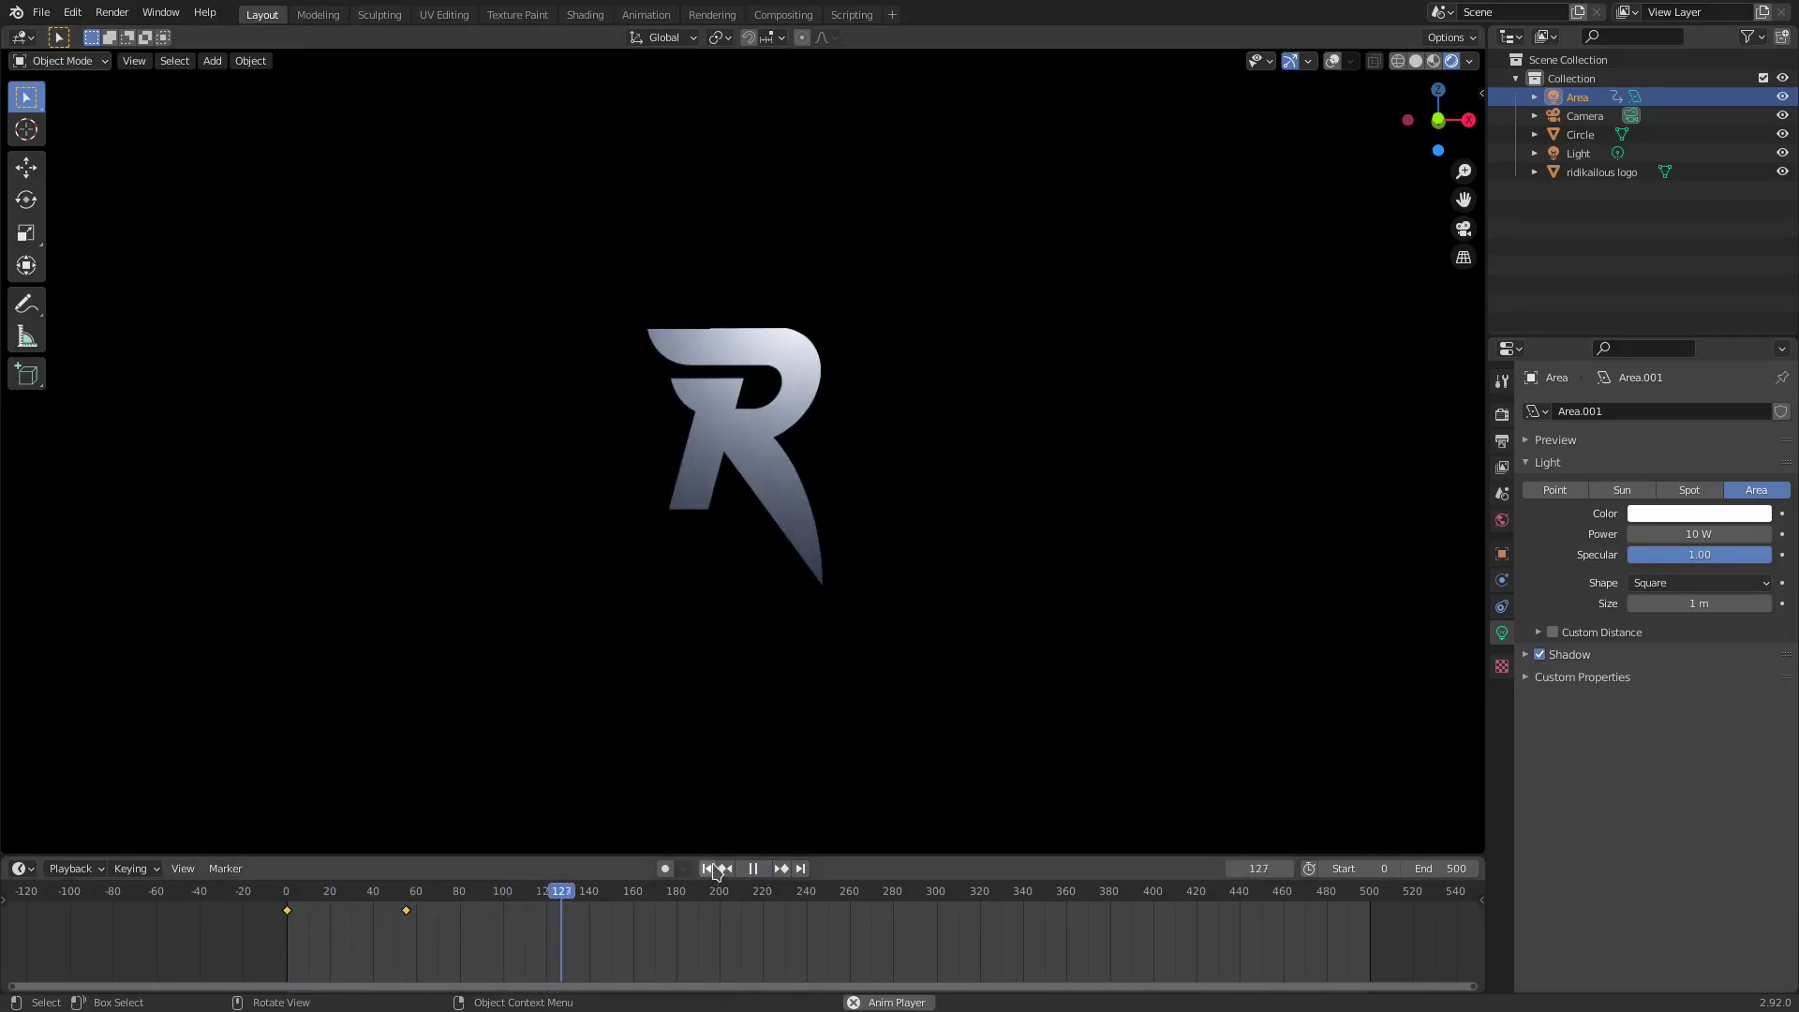
left_click(1292, 63)
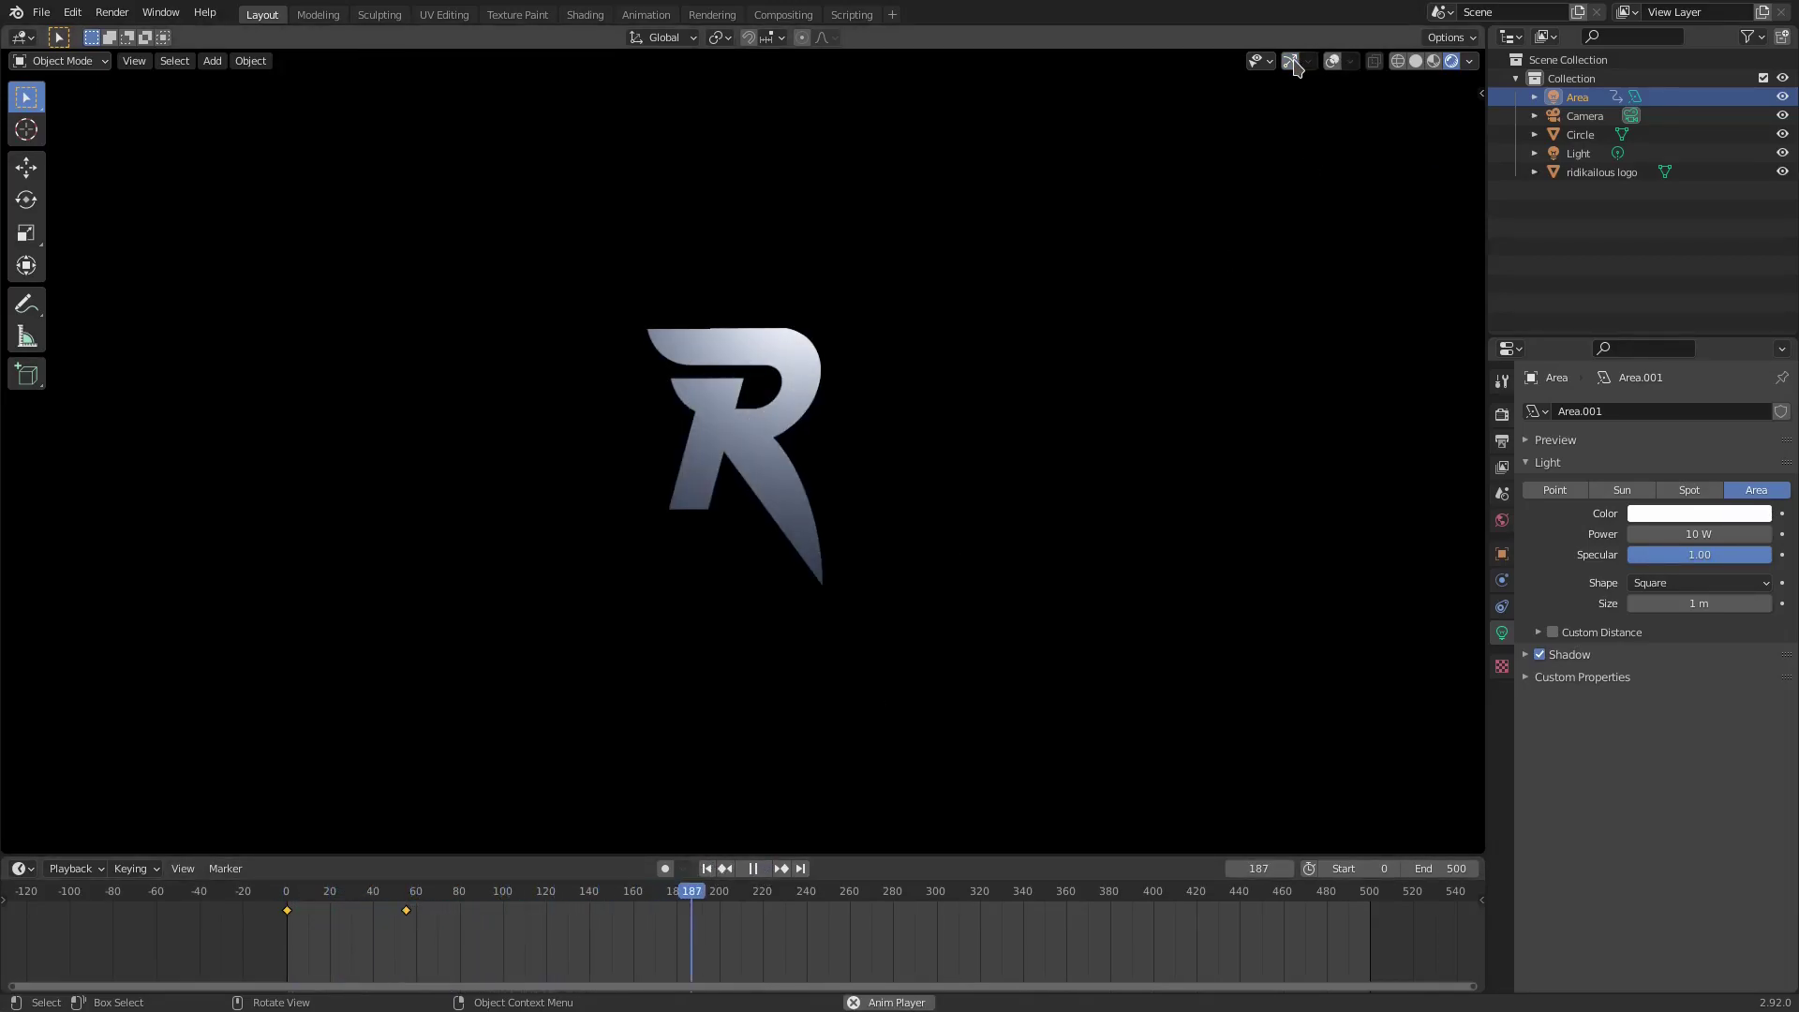
left_click(757, 871)
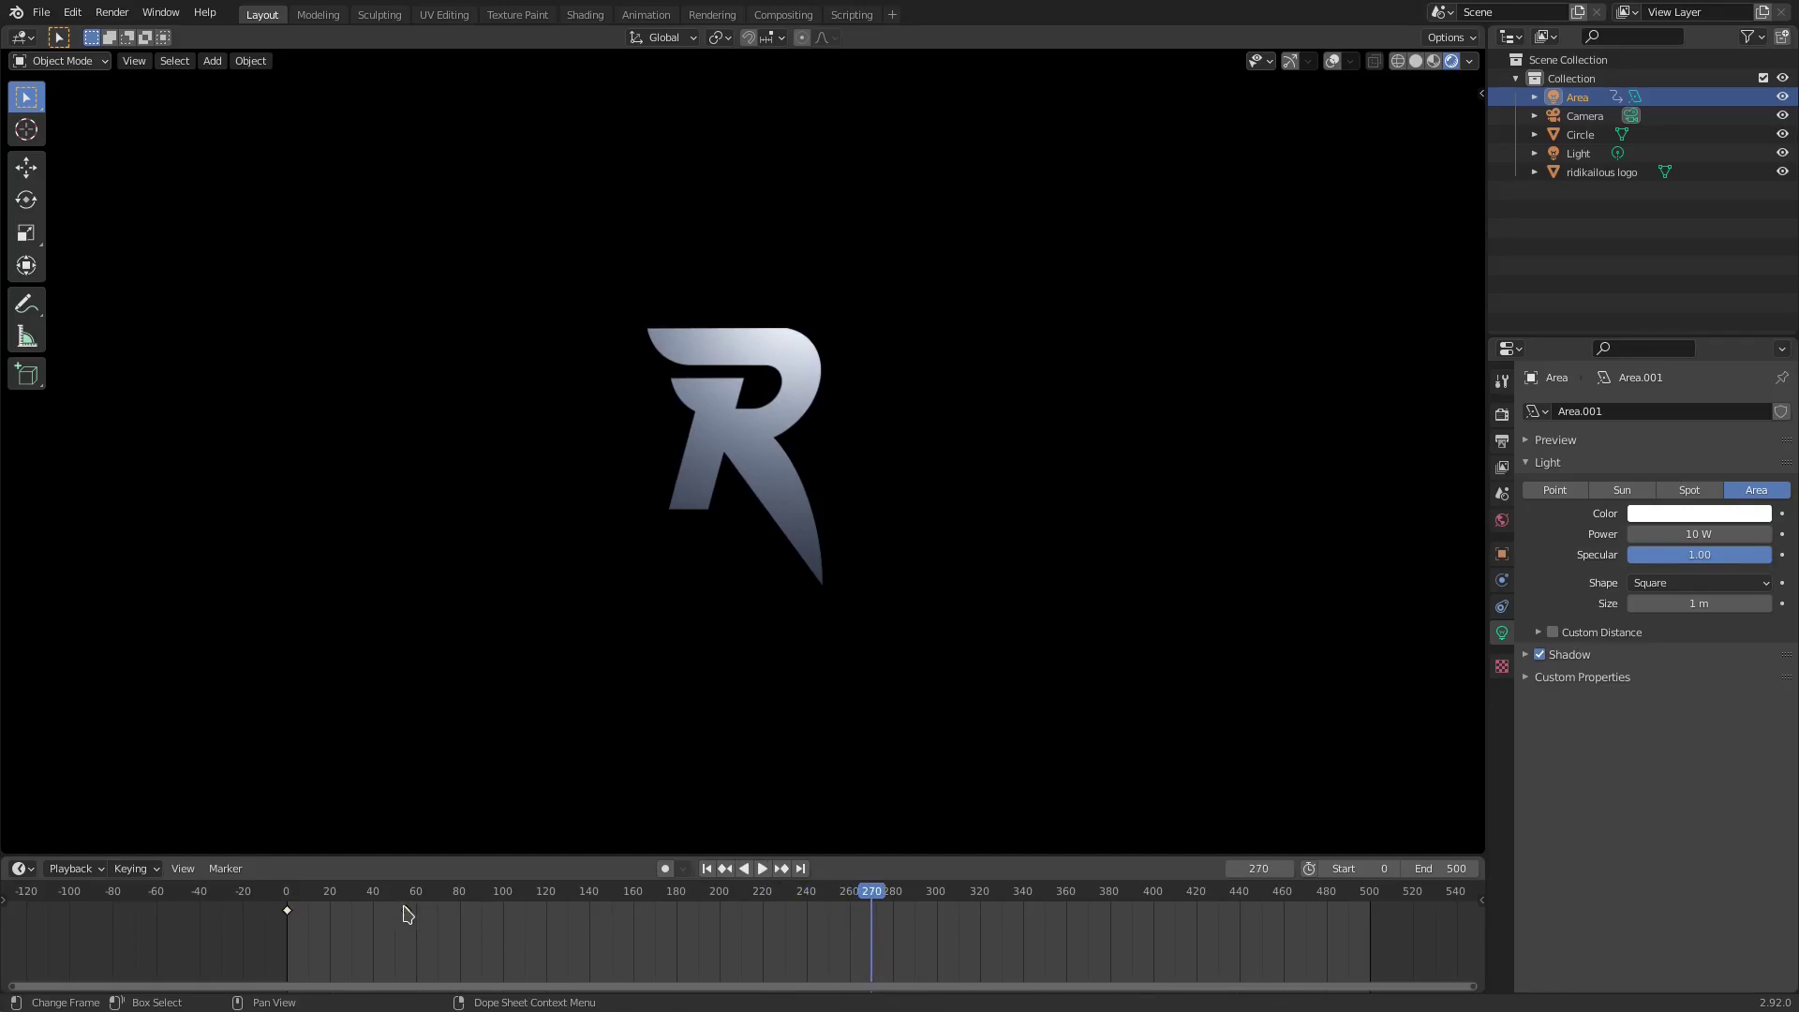
Slow the light sweep by moving its end keyframe to about frame 108 and then about frame 216, previewing the animation
left_click_drag(405, 908, 520, 923)
left_click(708, 871)
left_click(762, 869)
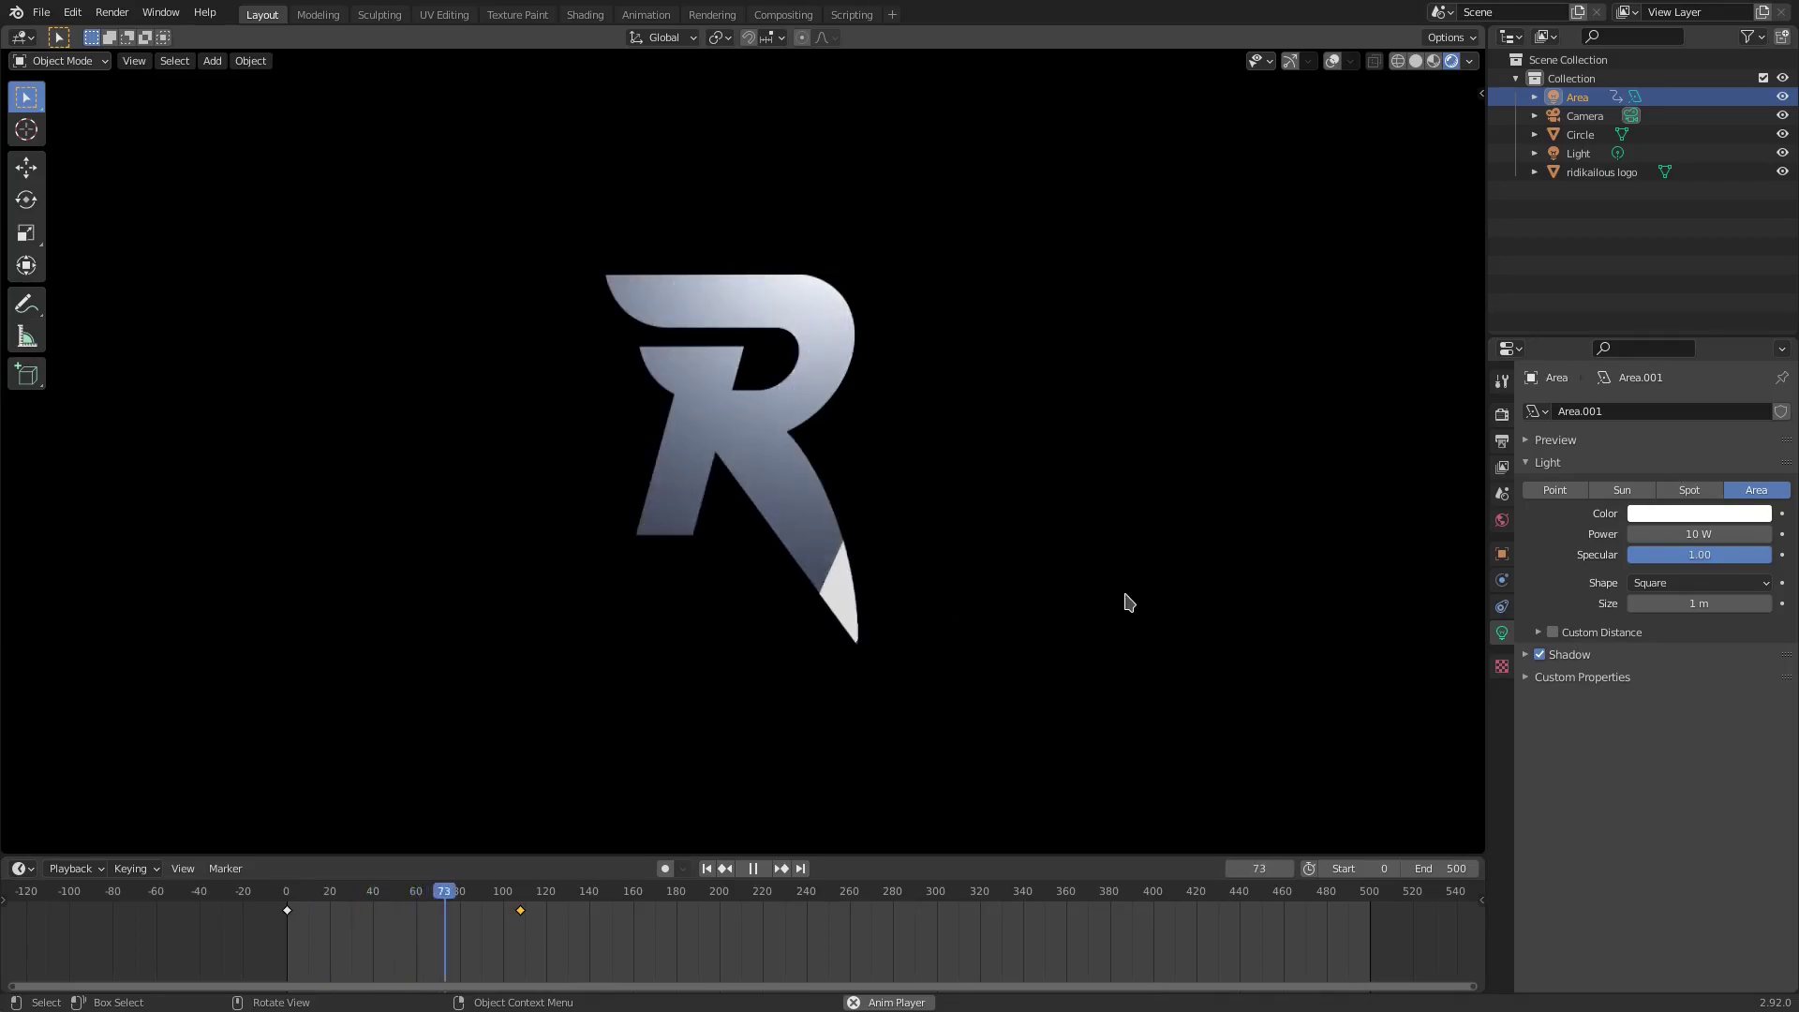
left_click_drag(521, 912, 756, 920)
left_click(709, 871)
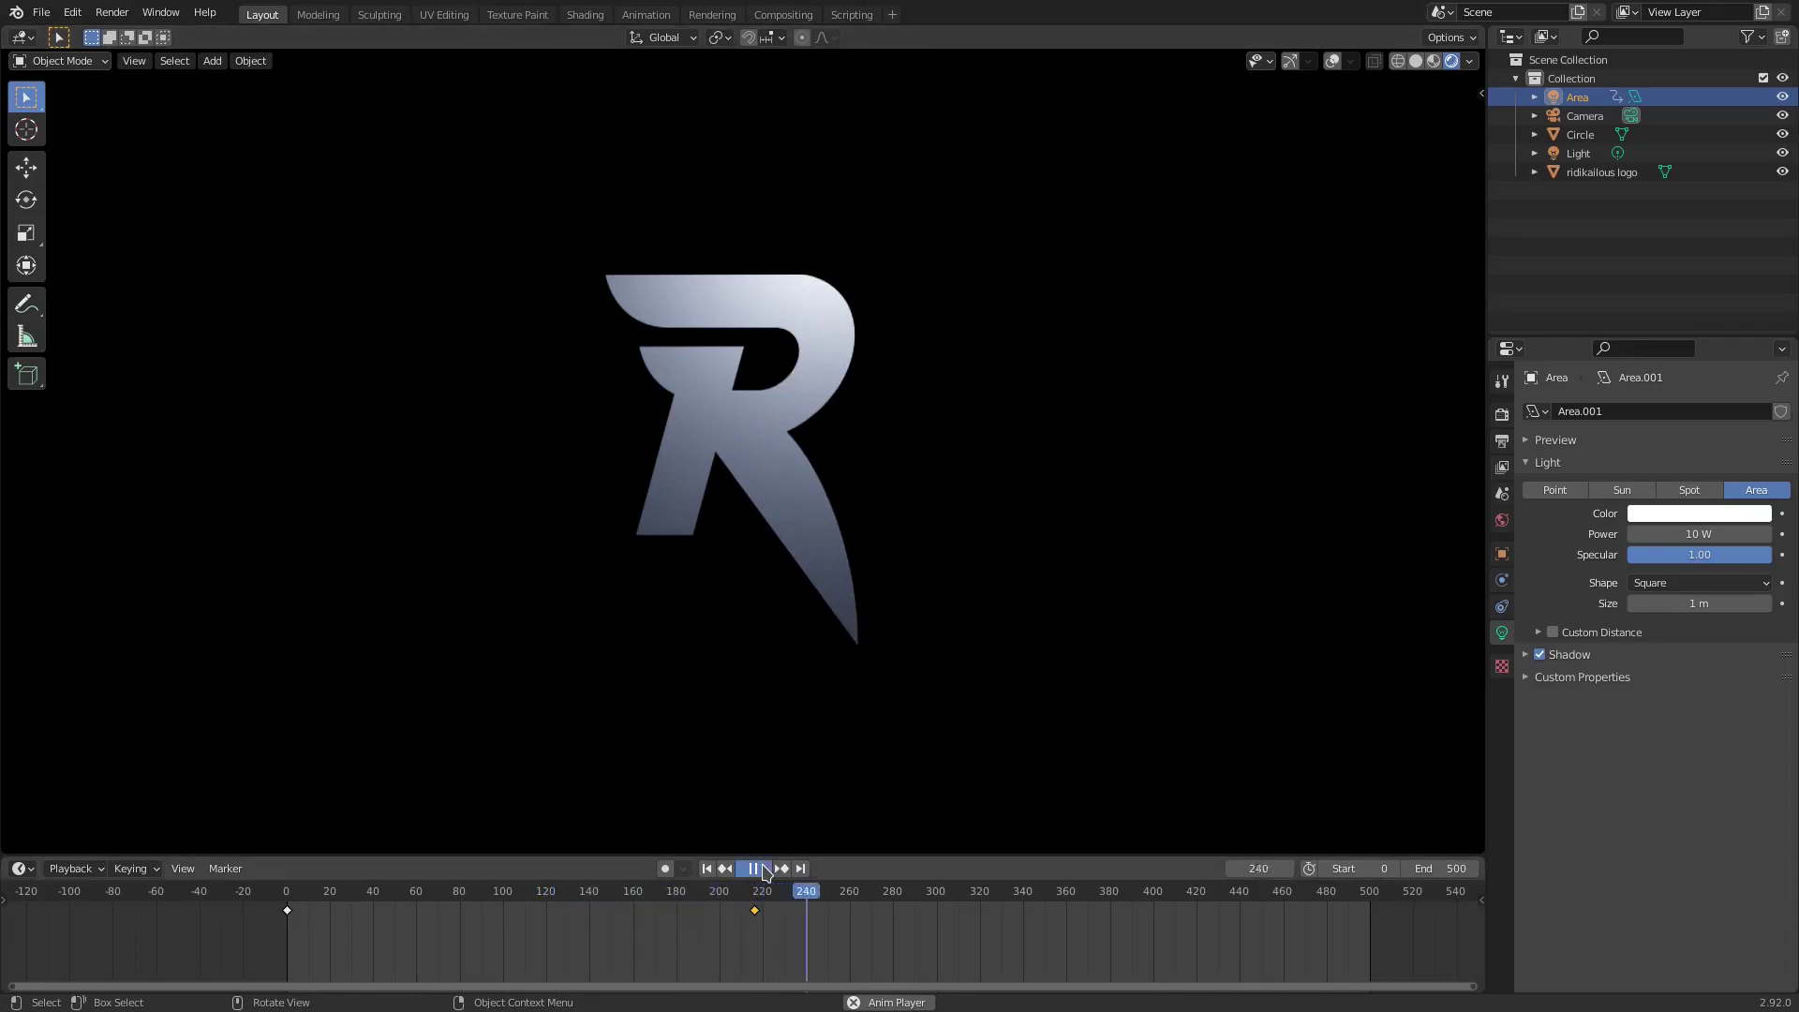
key("space")
At frame 109, turn the viewport overlays back on and duplicate the area light in place
left_click_drag(548, 902, 522, 902)
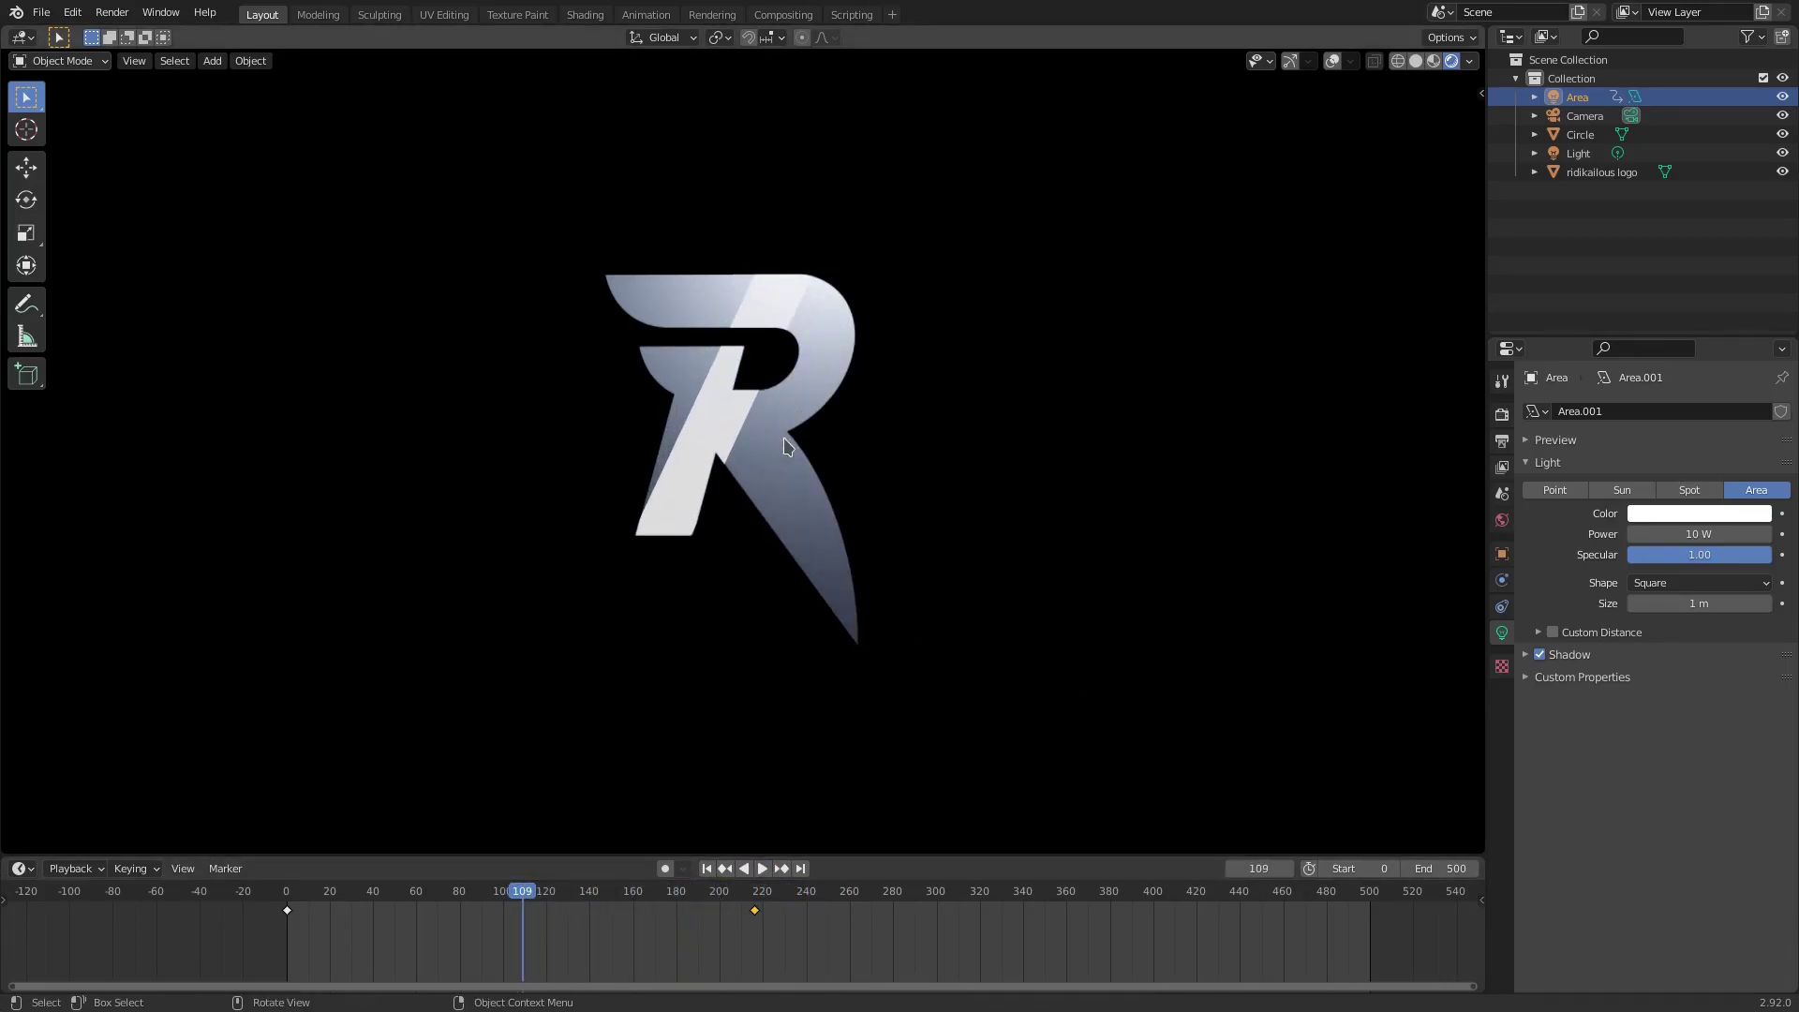
left_click(1331, 62)
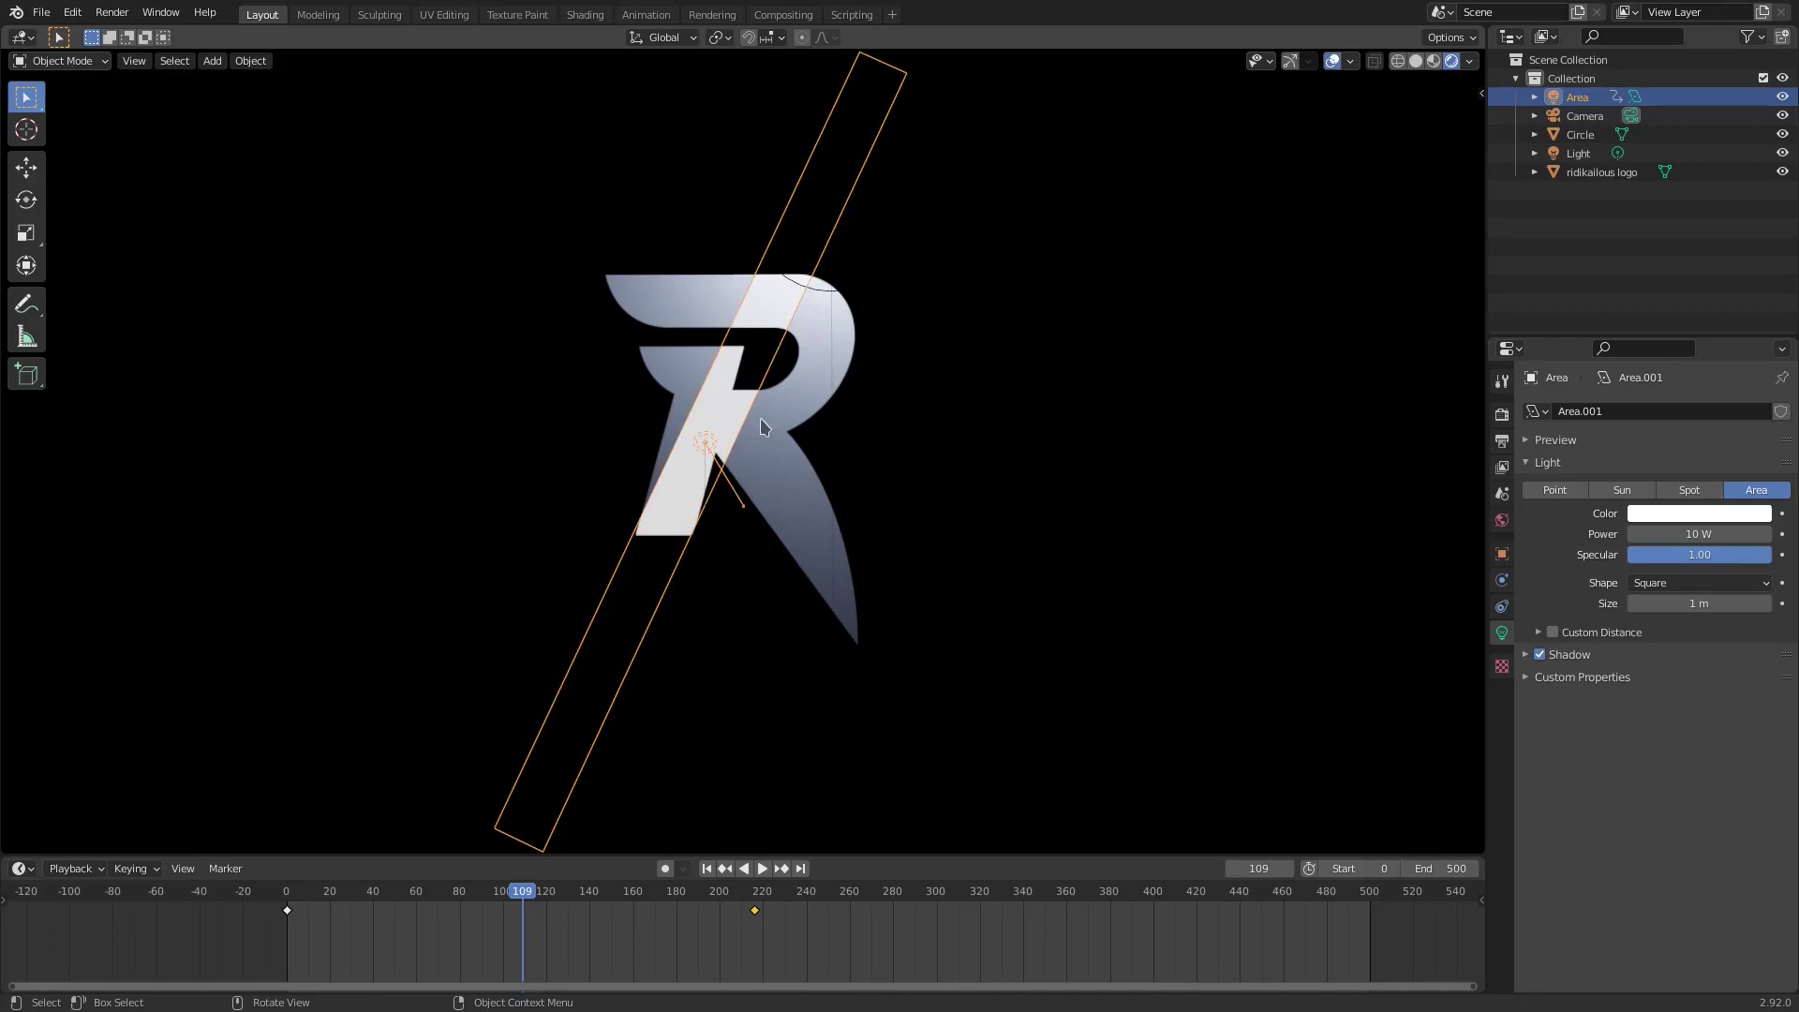
key("shift+d")
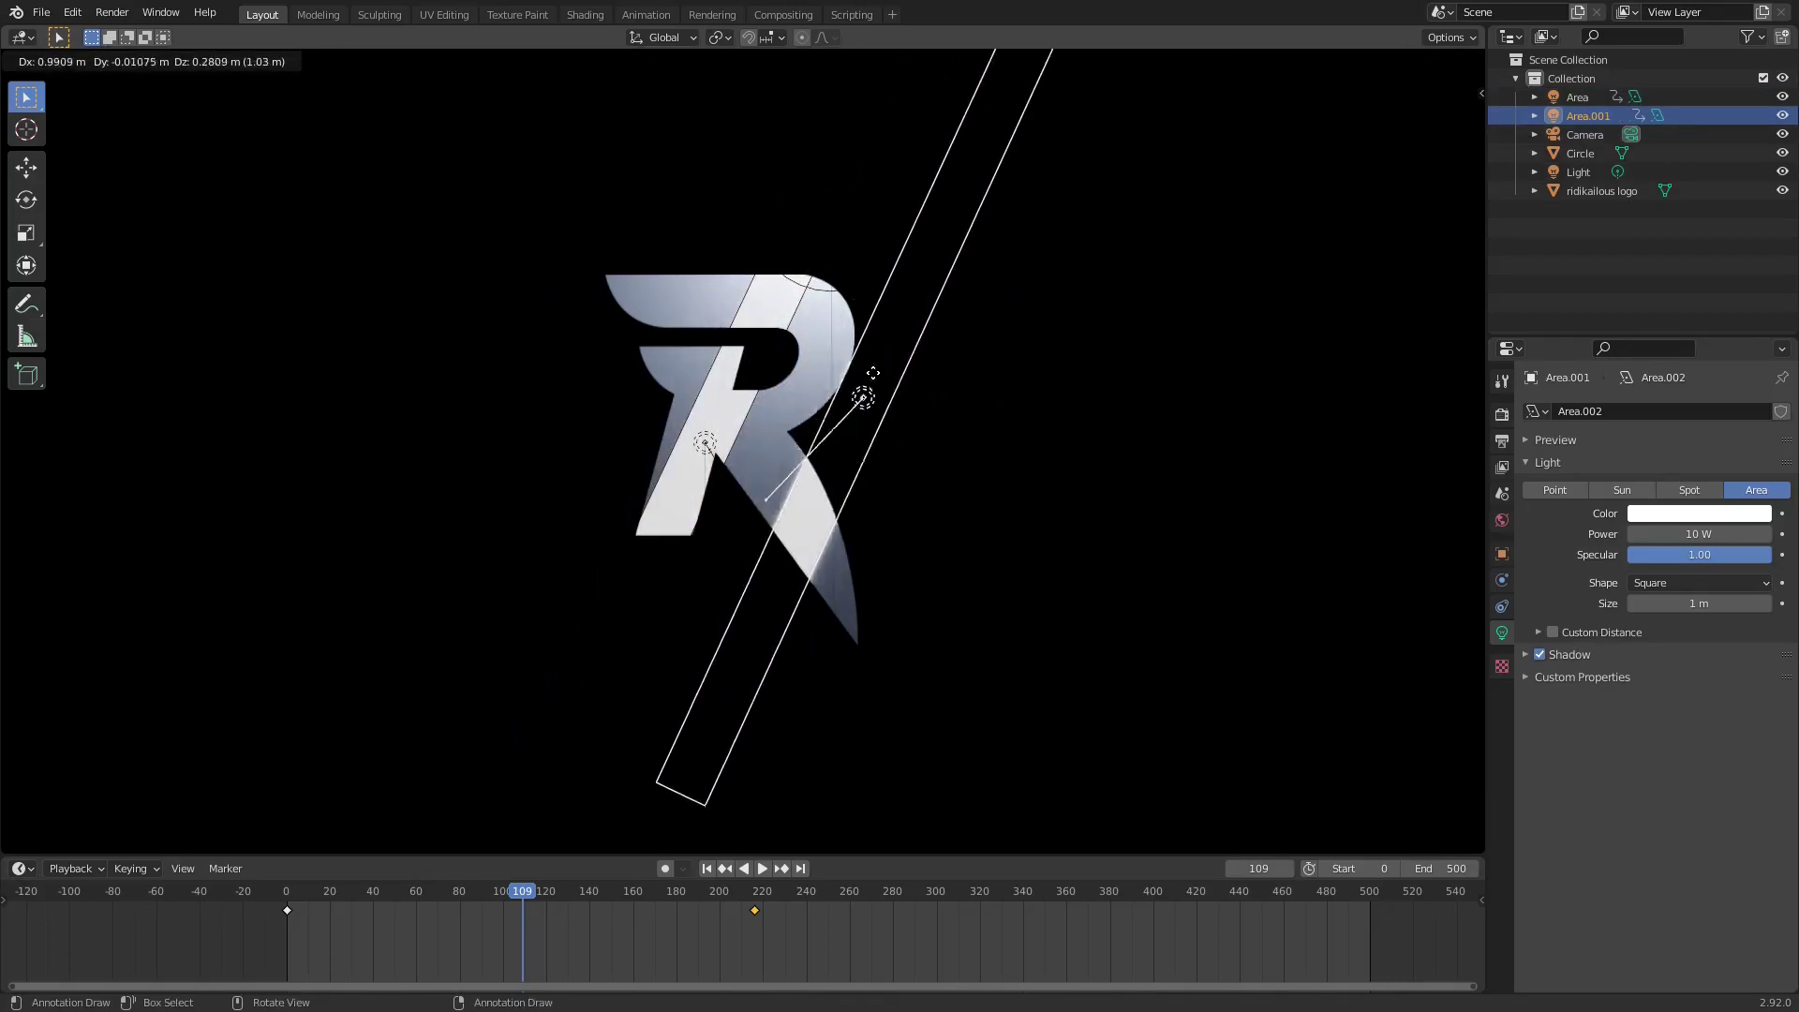
right_click(899, 386)
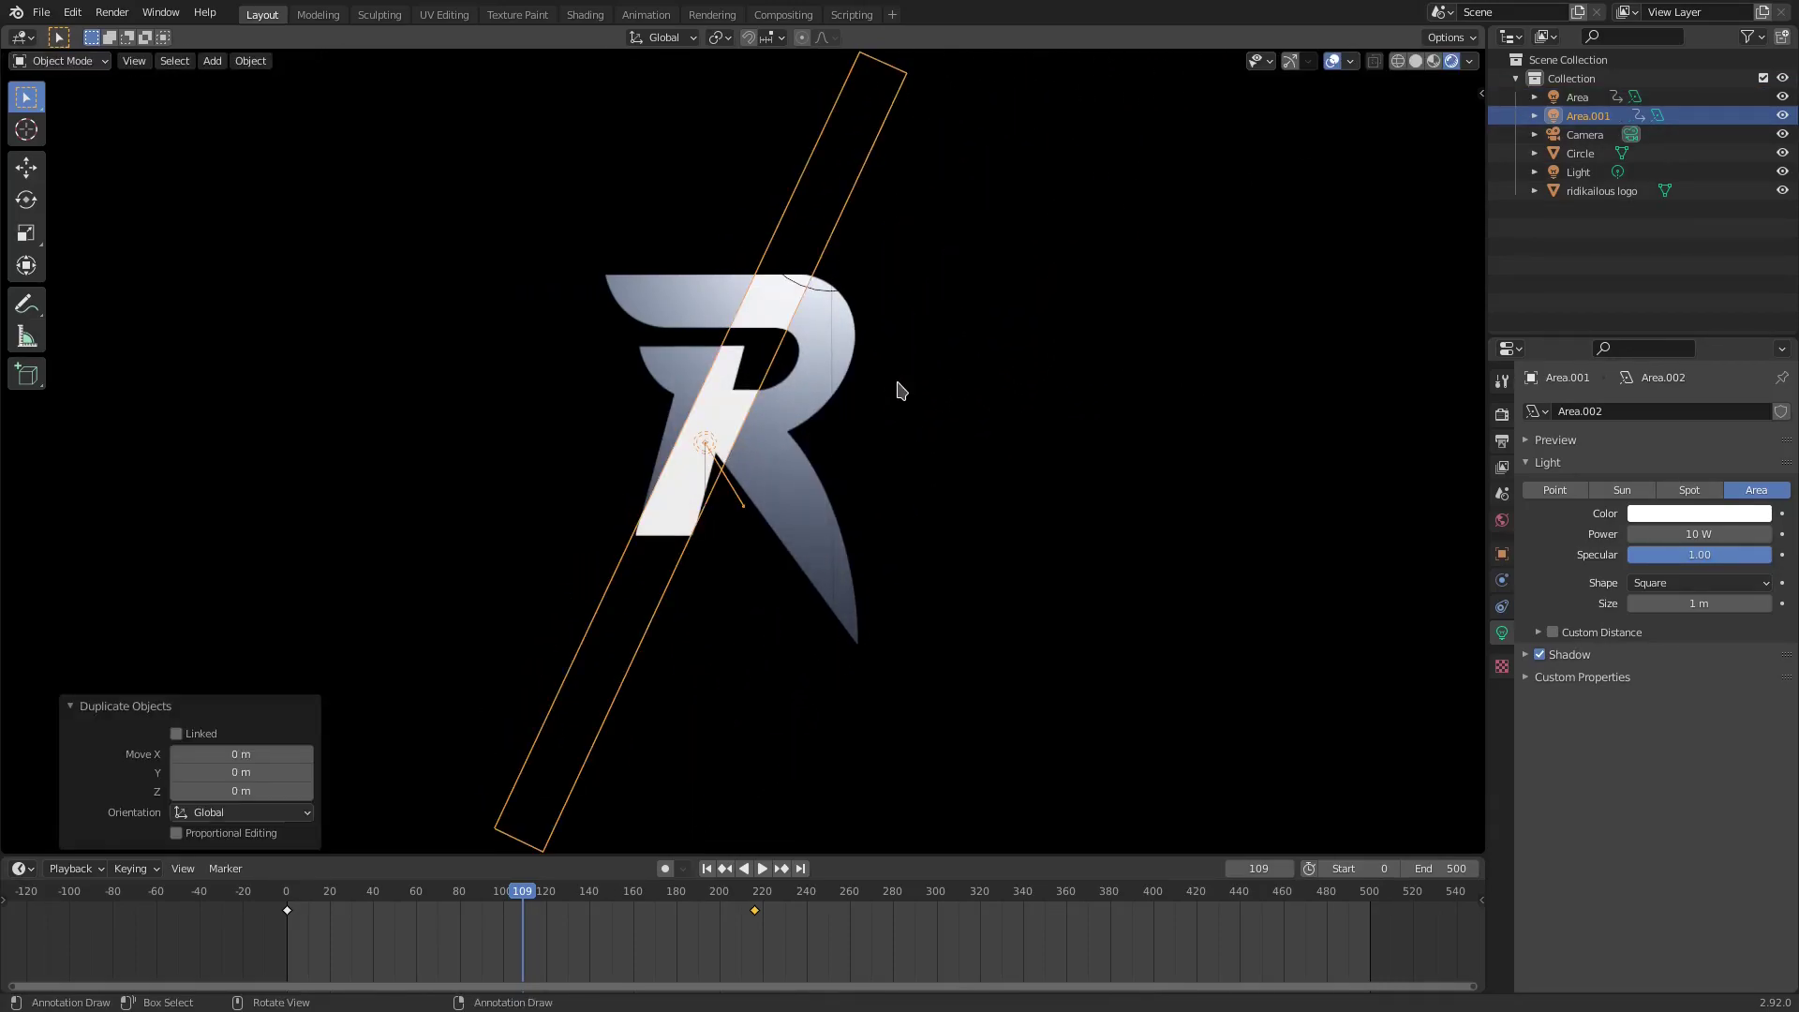
Delay the duplicated light's sweep by moving both of its keyframes 20 frames later, to about frames 20 and 236
left_click_drag(328, 921, 268, 905)
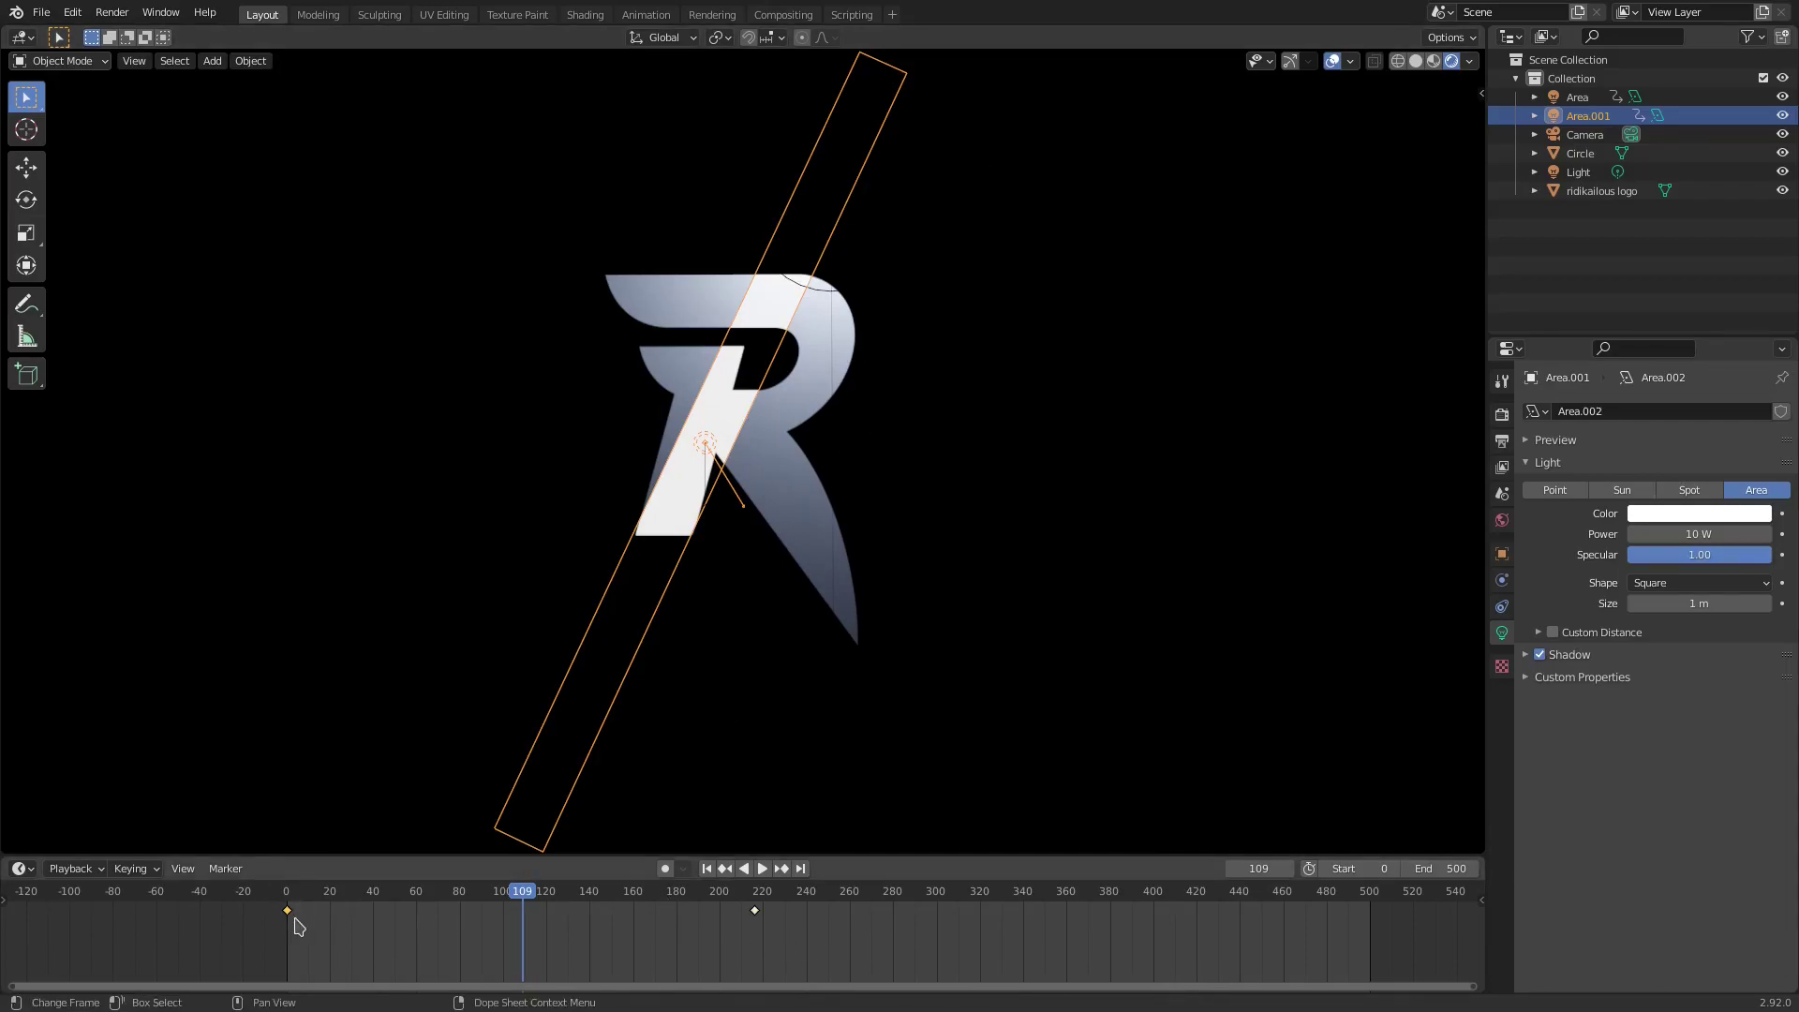
key("g")
right_click(349, 921)
left_click_drag(872, 939, 221, 894)
key("g")
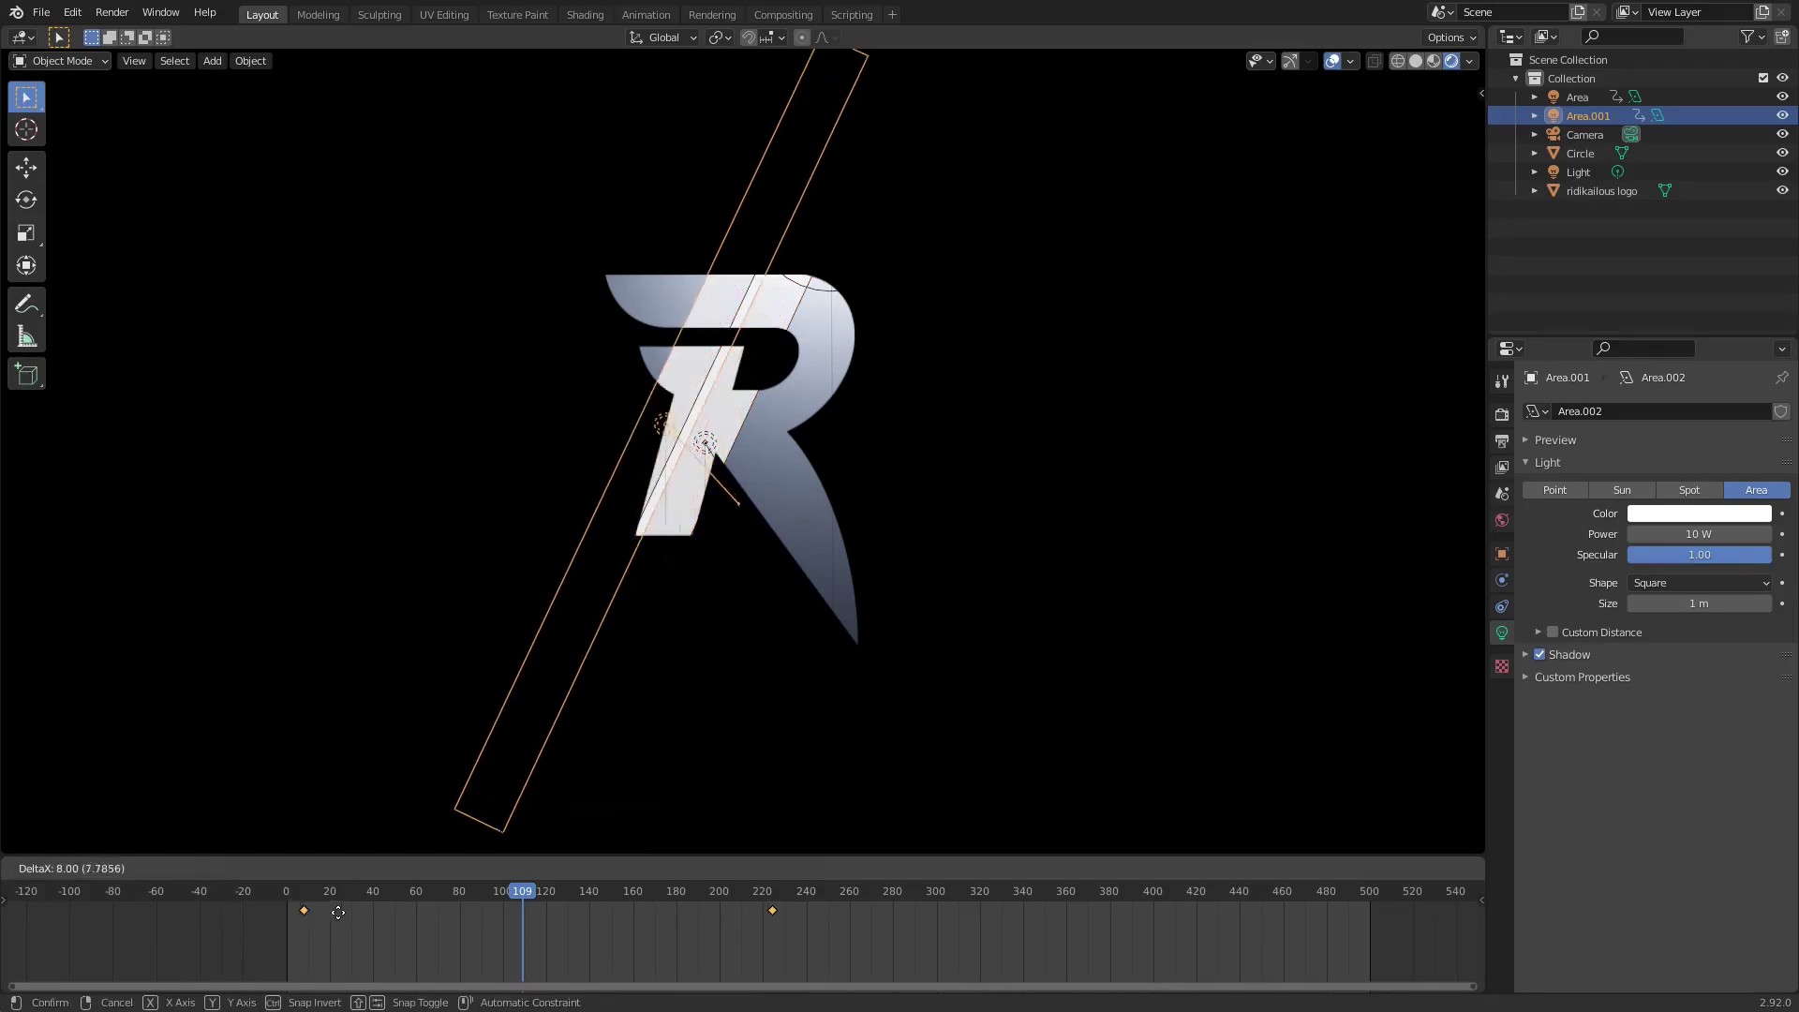
left_click(355, 910)
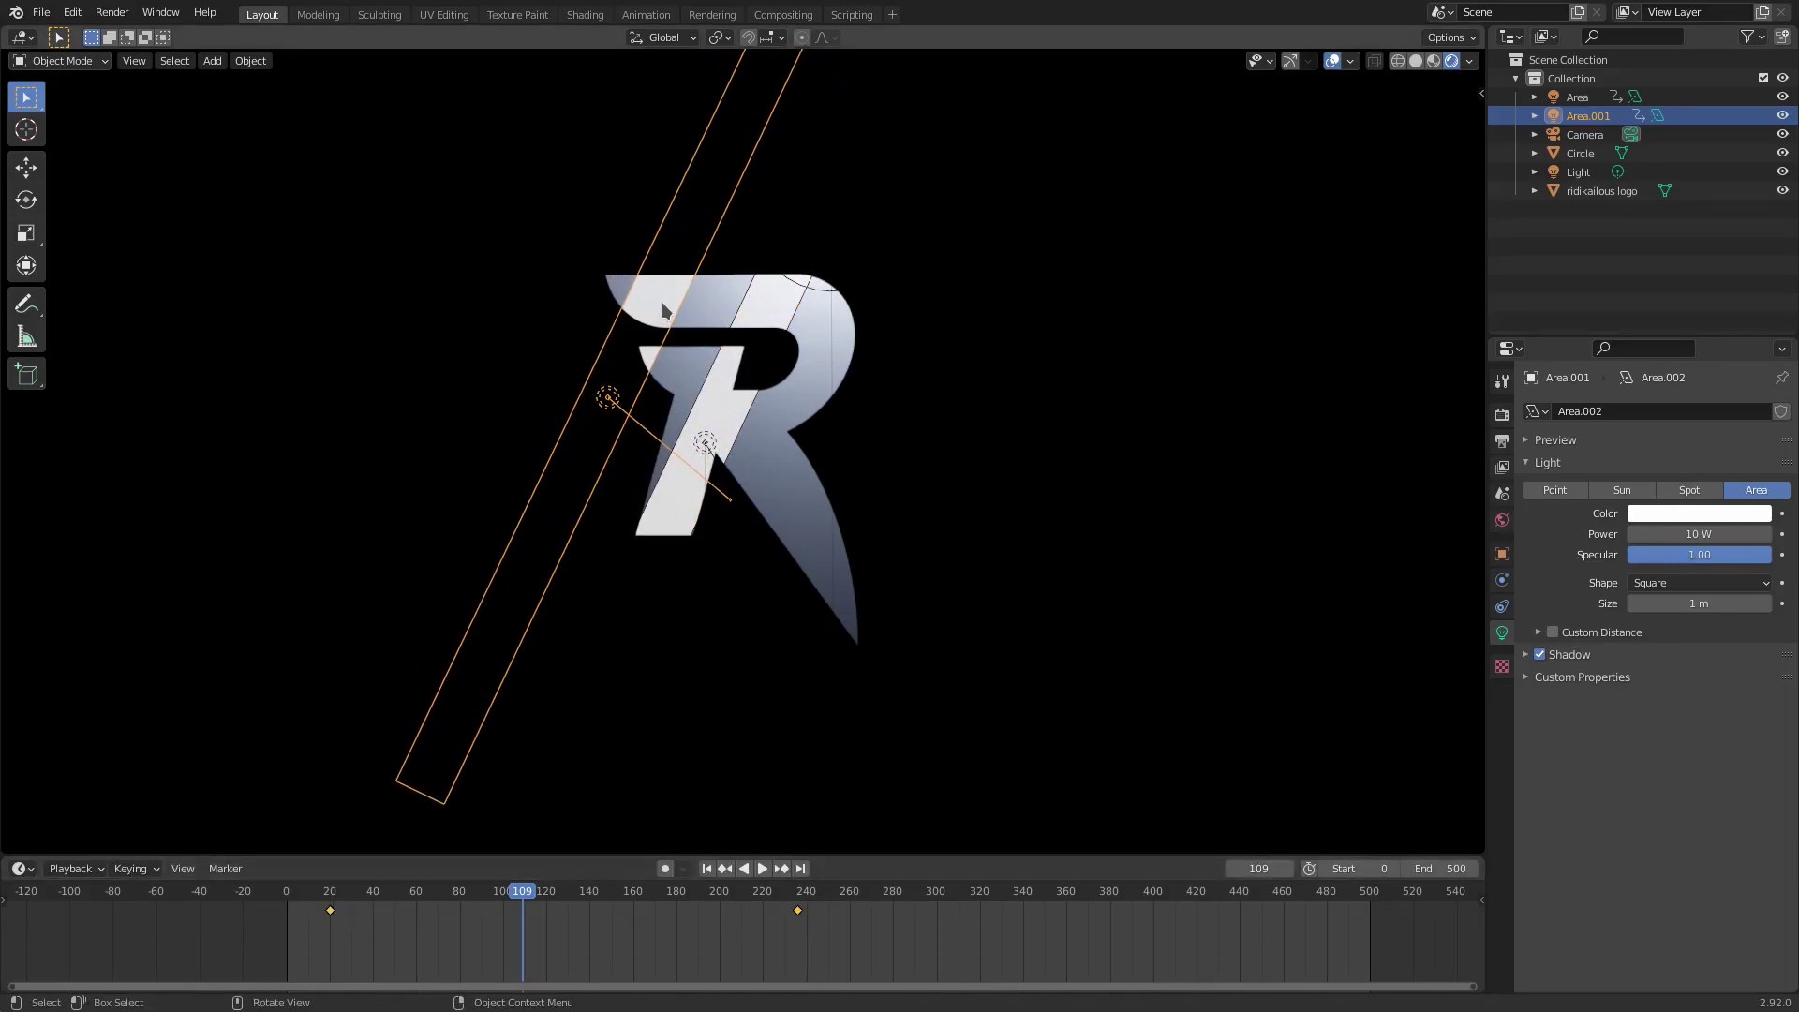
Narrow the duplicated area light to 0.399 along its local X and move its keyframes to about frames 11 and 227
key("s")
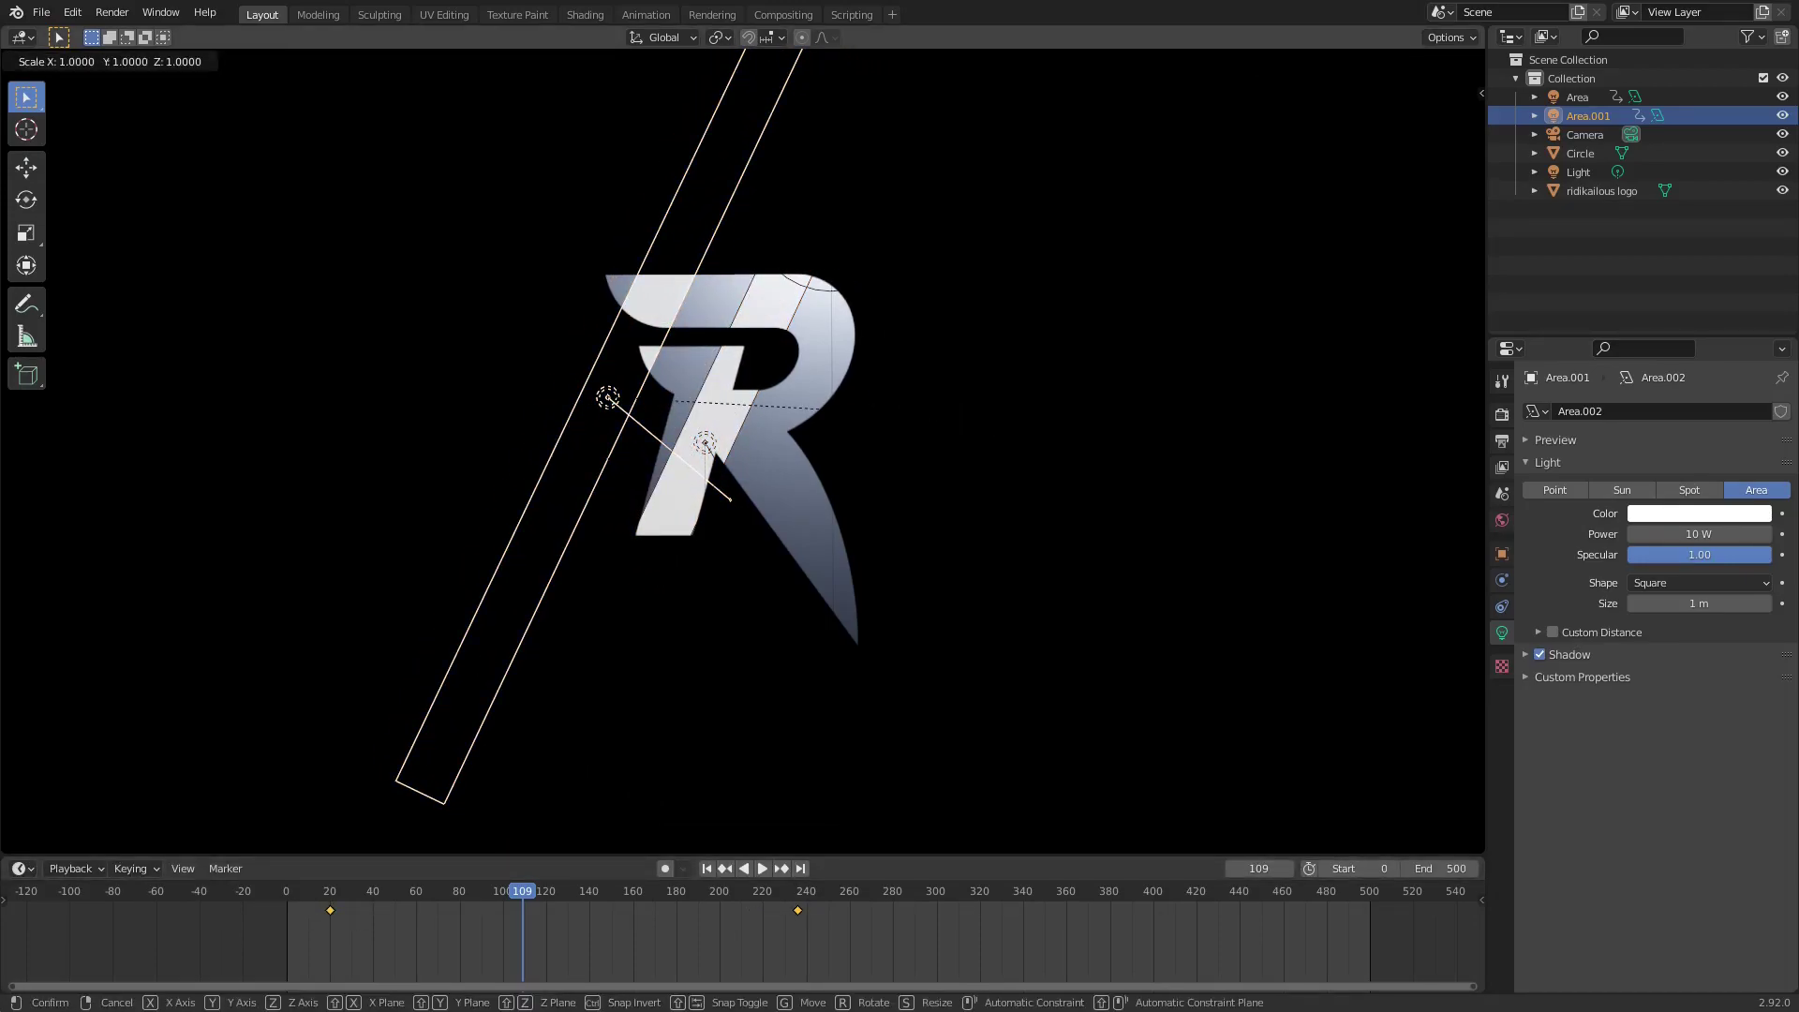
key("x")
key("x")
left_click(754, 404)
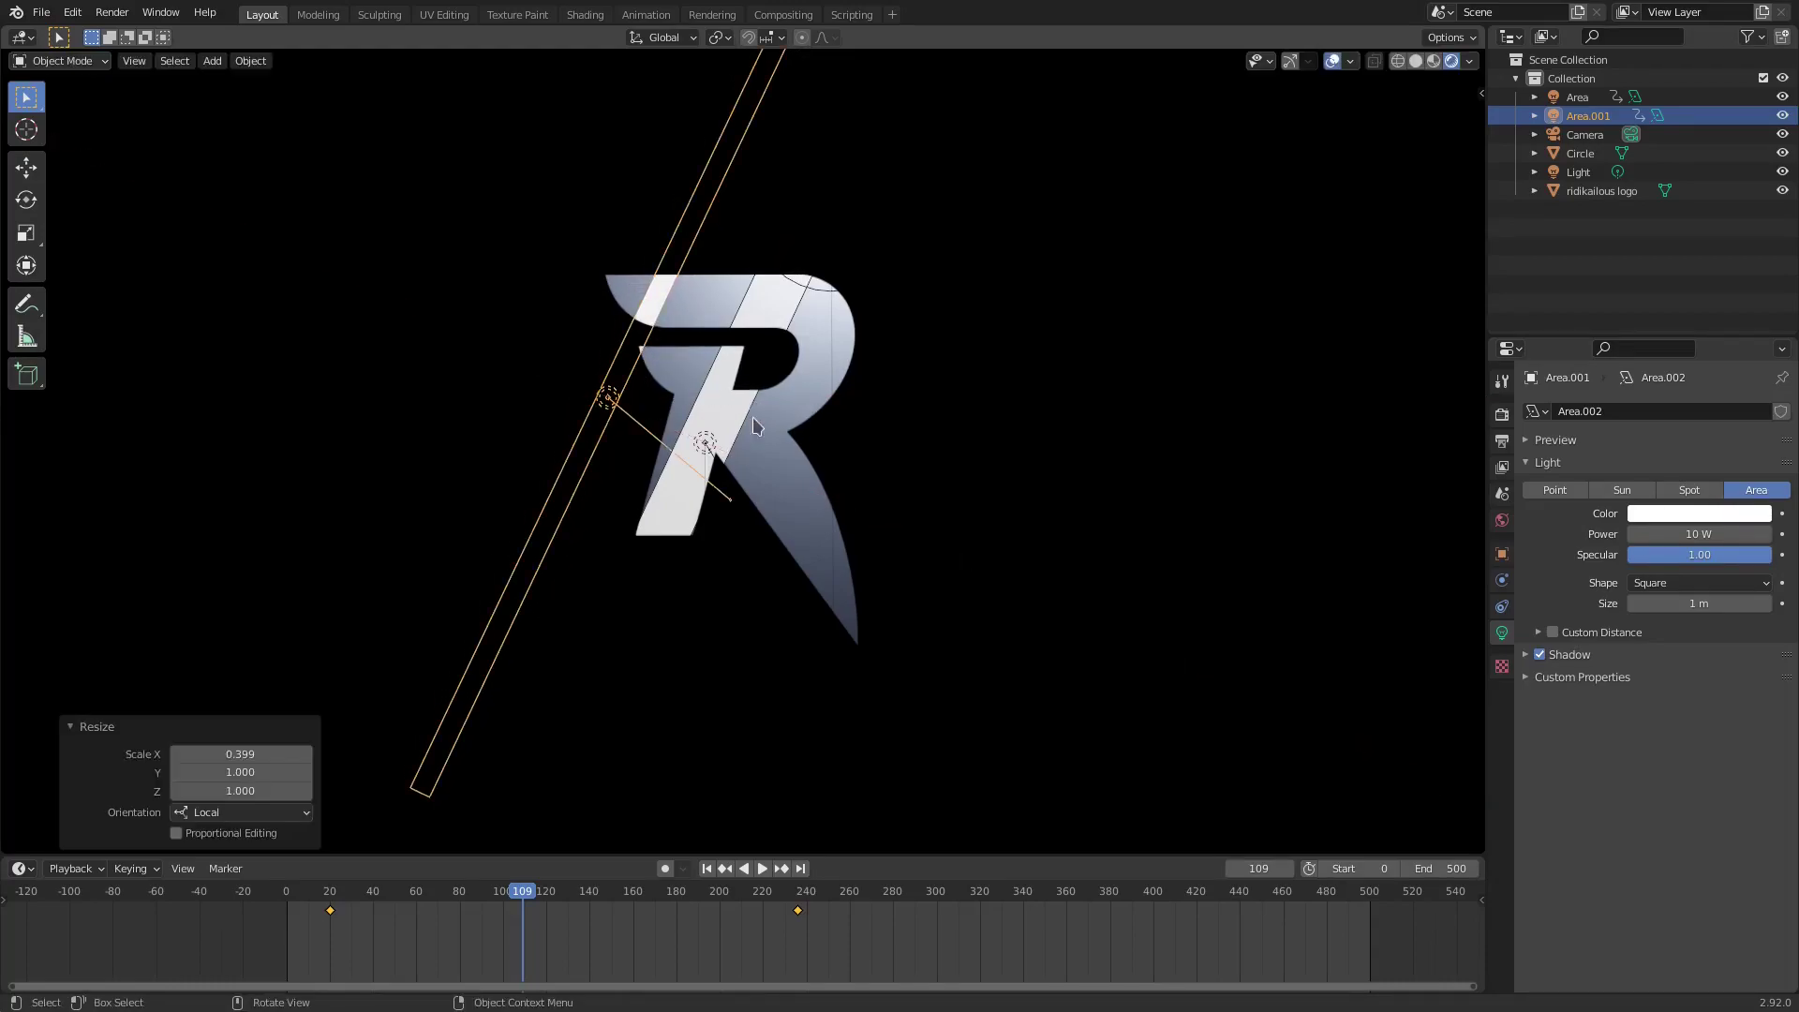
key("g")
left_click(574, 927)
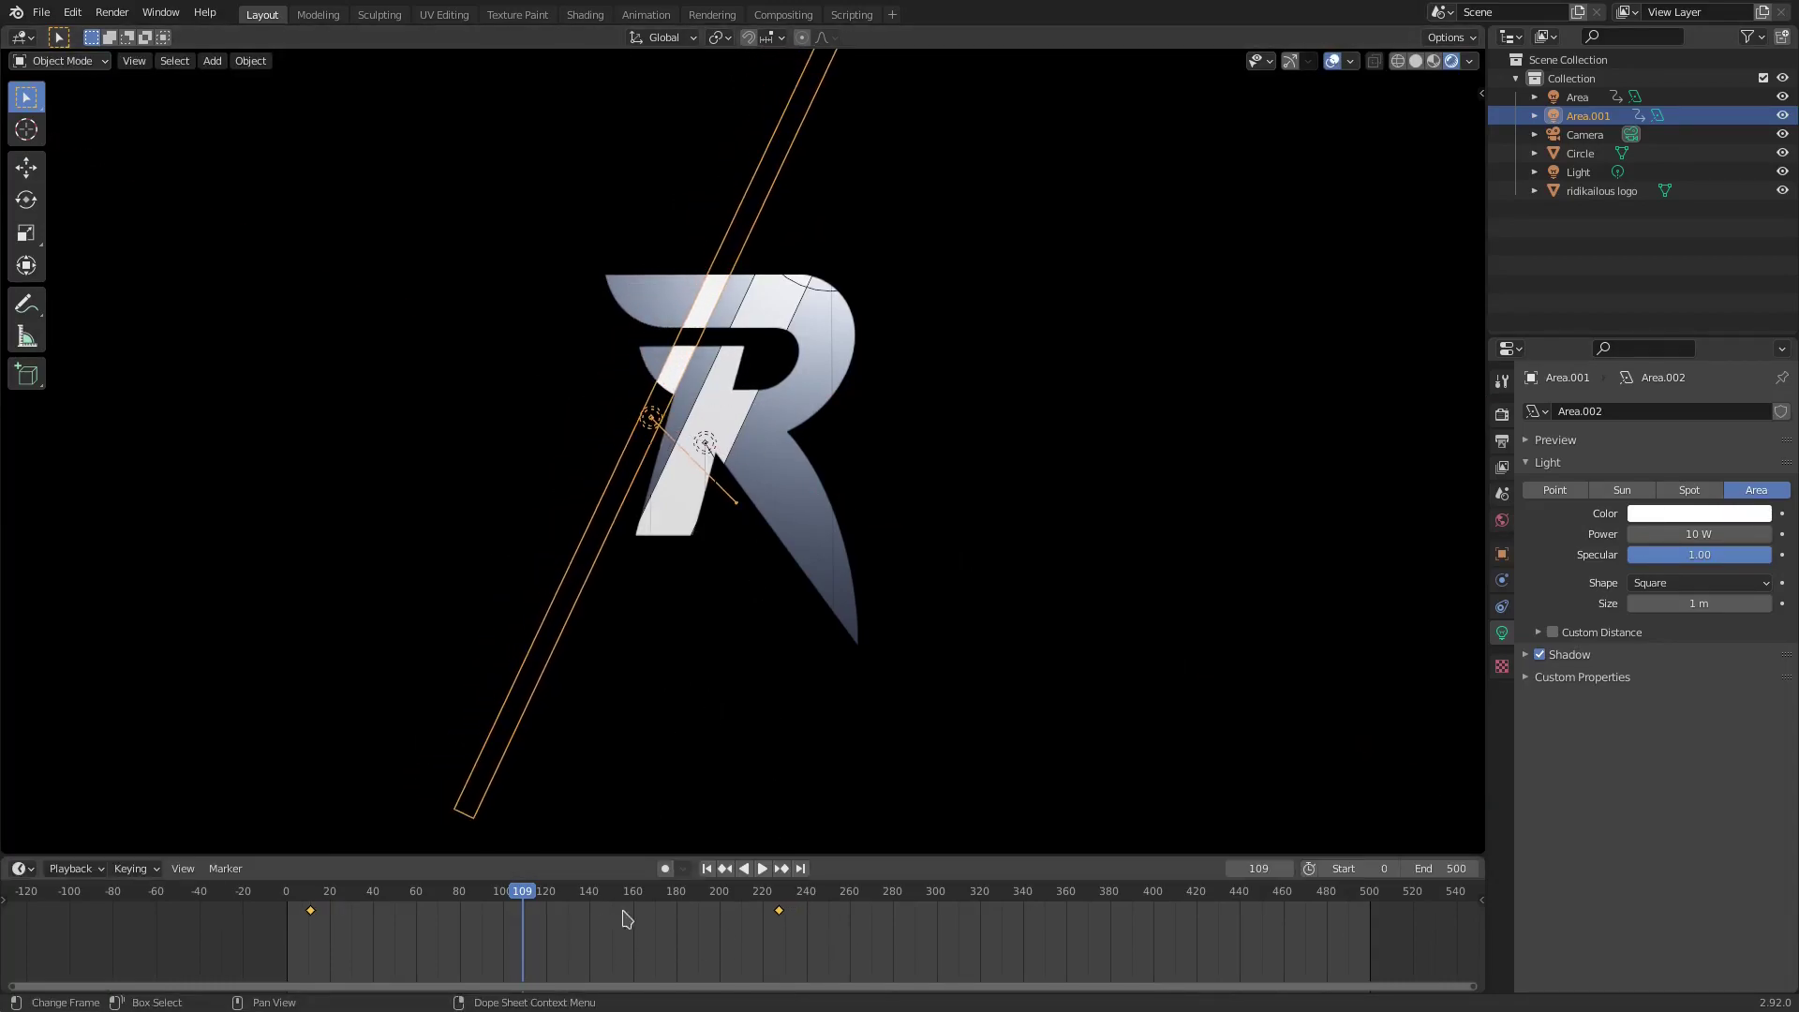
Hide the viewport overlays and play both light sweeps from the start
left_click(706, 869)
left_click(1332, 61)
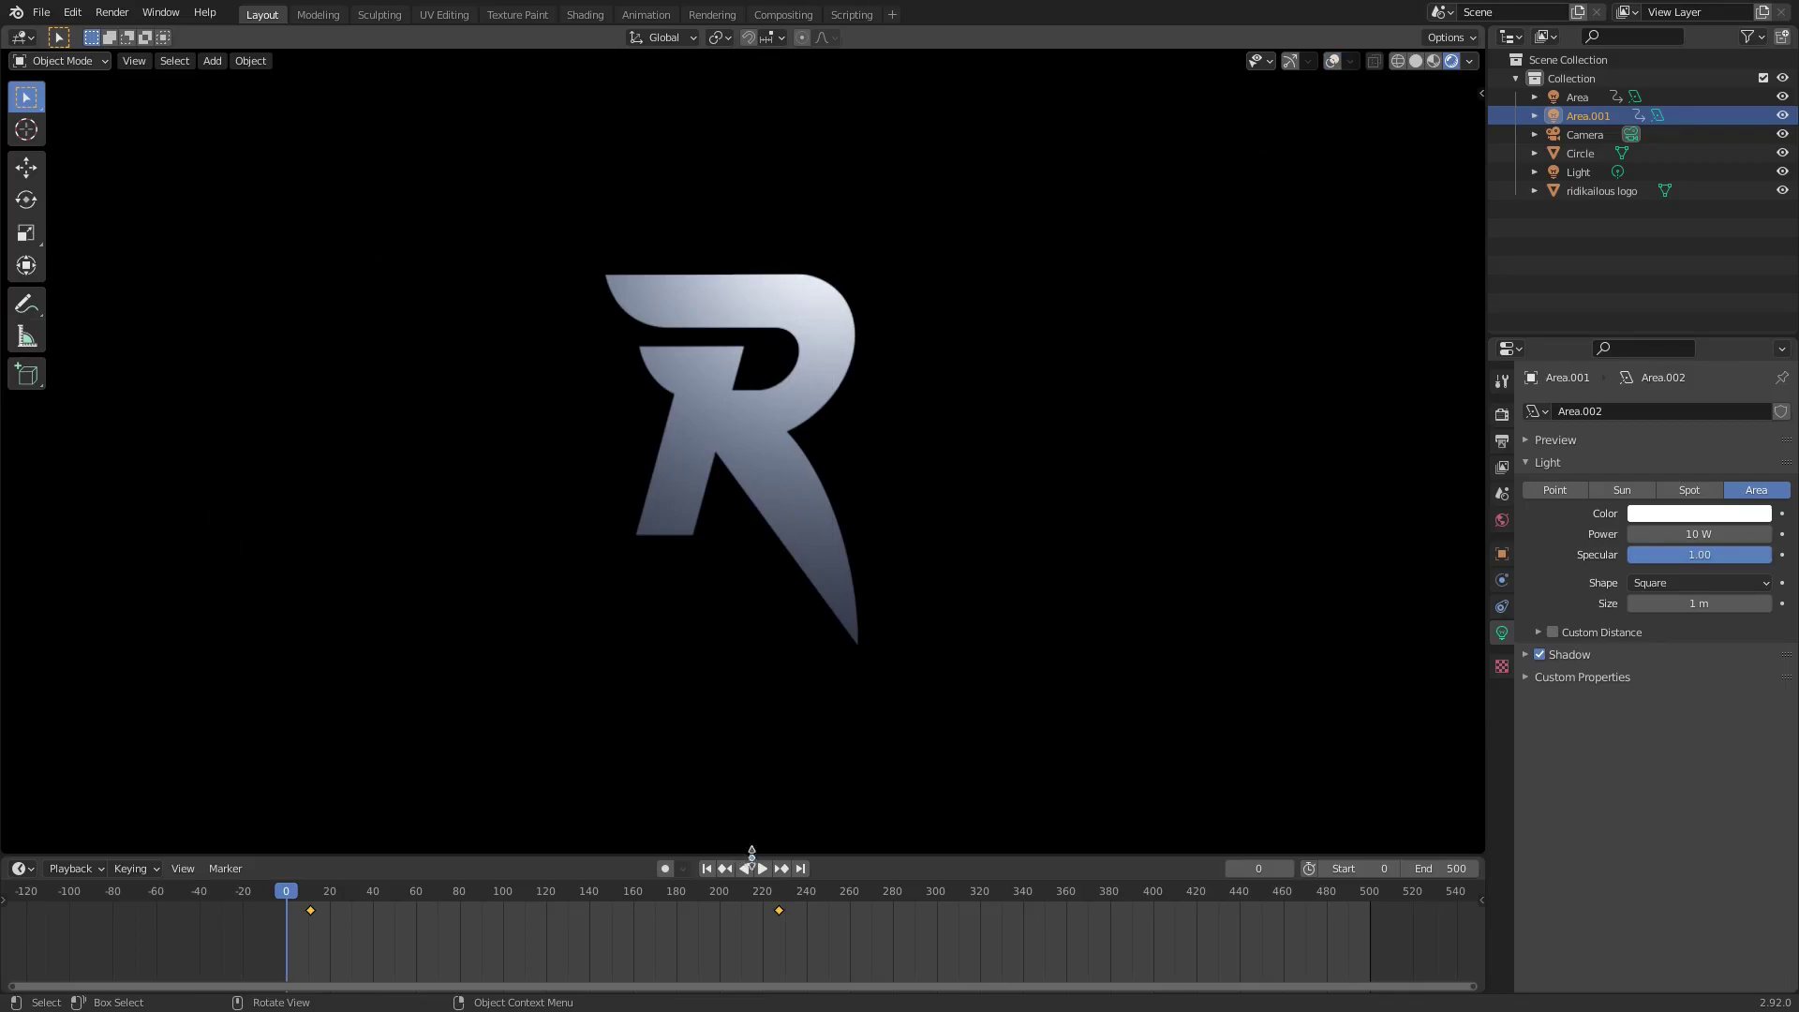
left_click(759, 869)
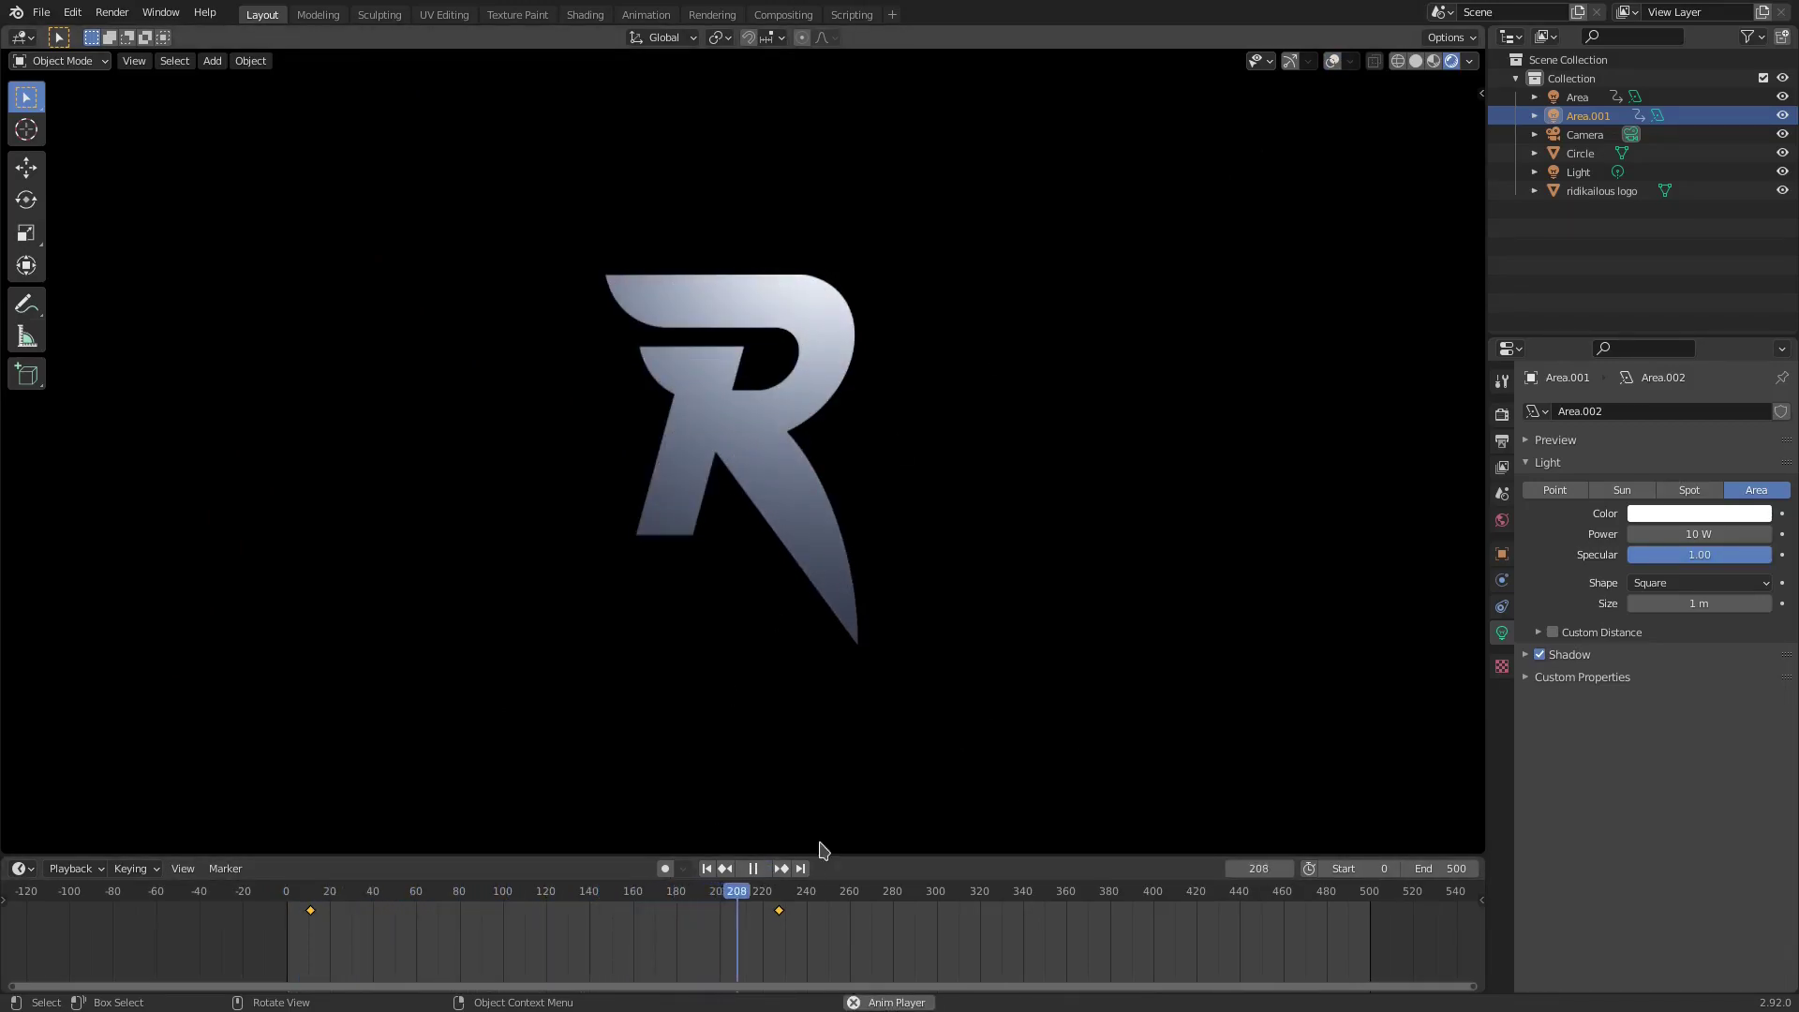
Move the duplicate's end keyframe to about frame 124 and the original light's to about frame 139, then about 165, replaying the sweeps
left_click_drag(859, 924, 554, 909)
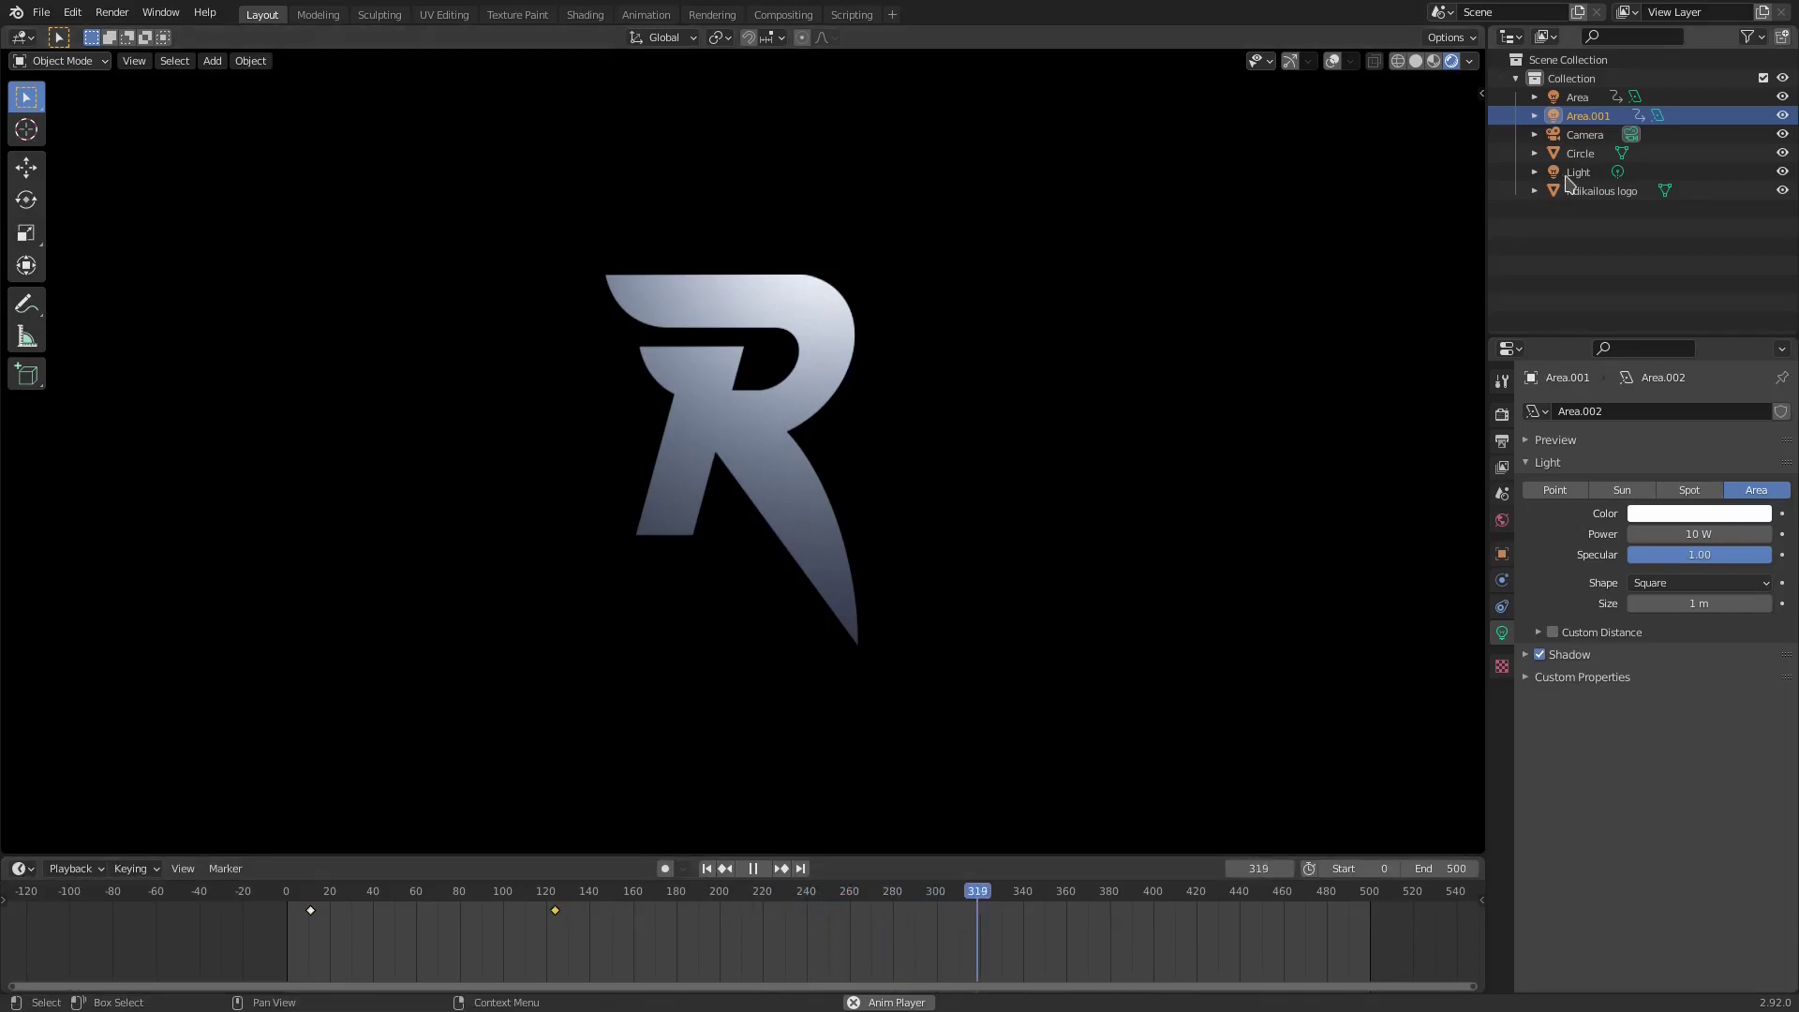
left_click(1584, 134)
left_click(1580, 97)
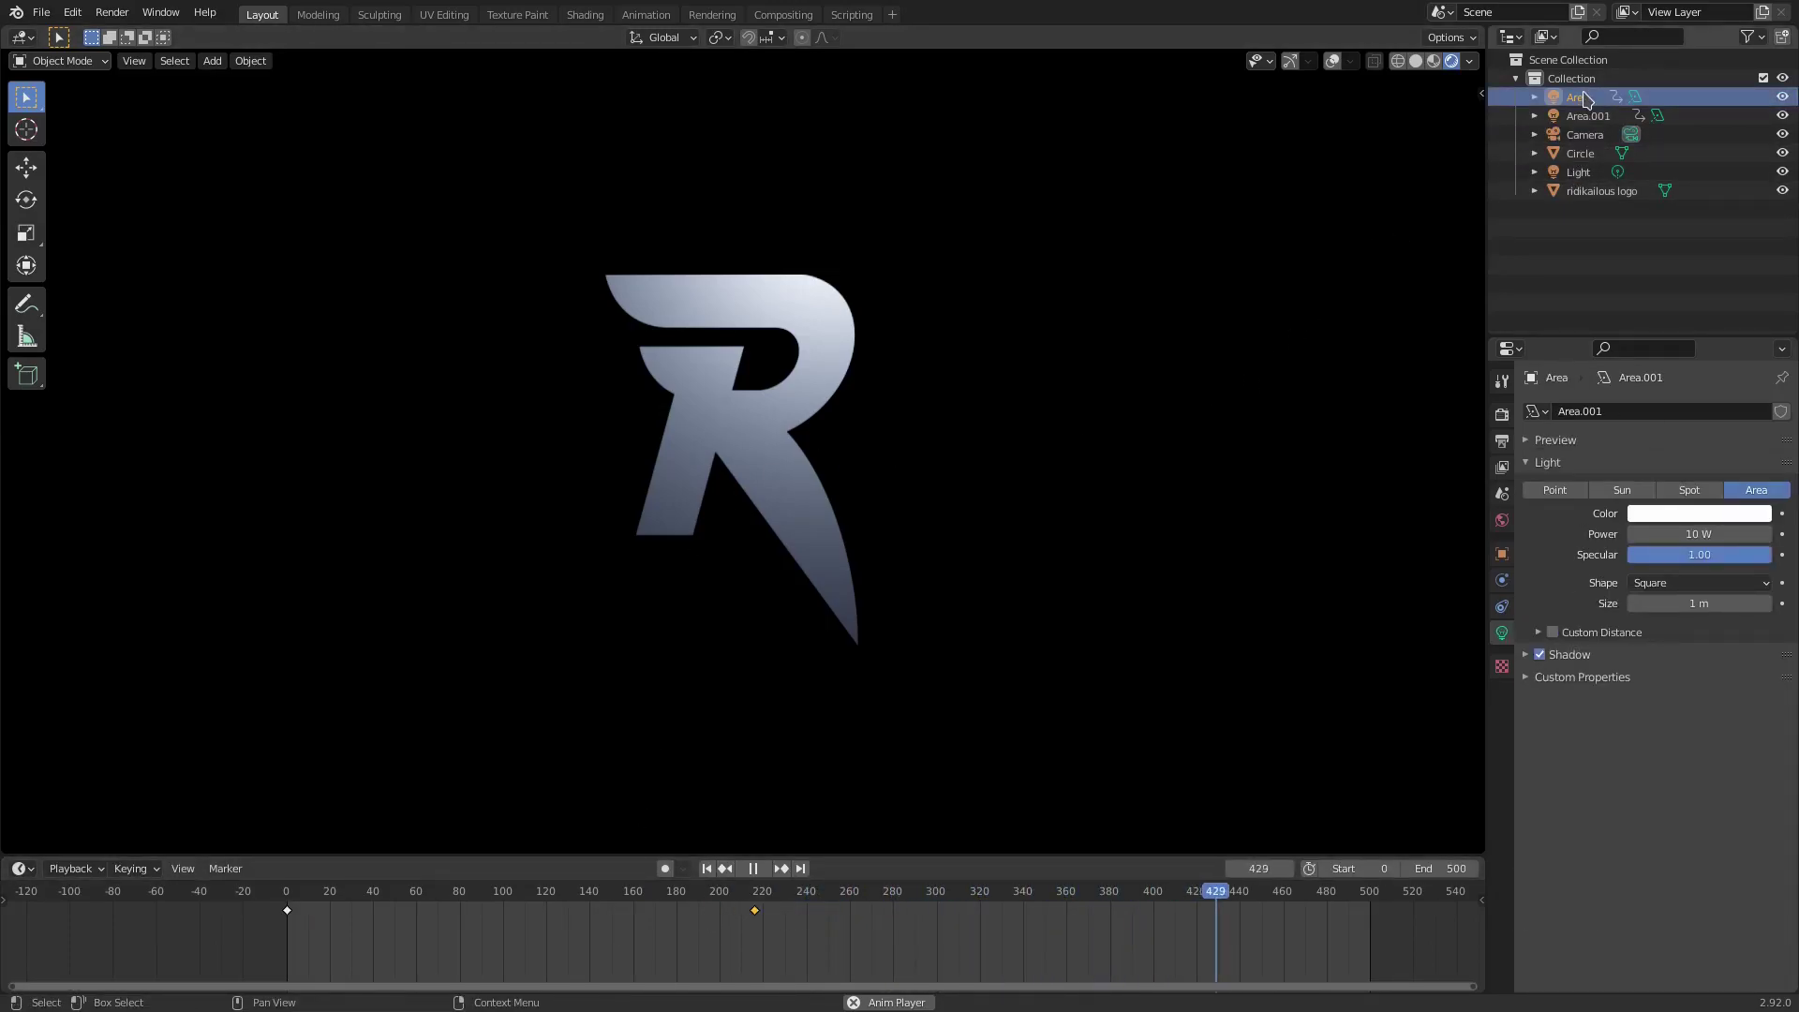
key("g")
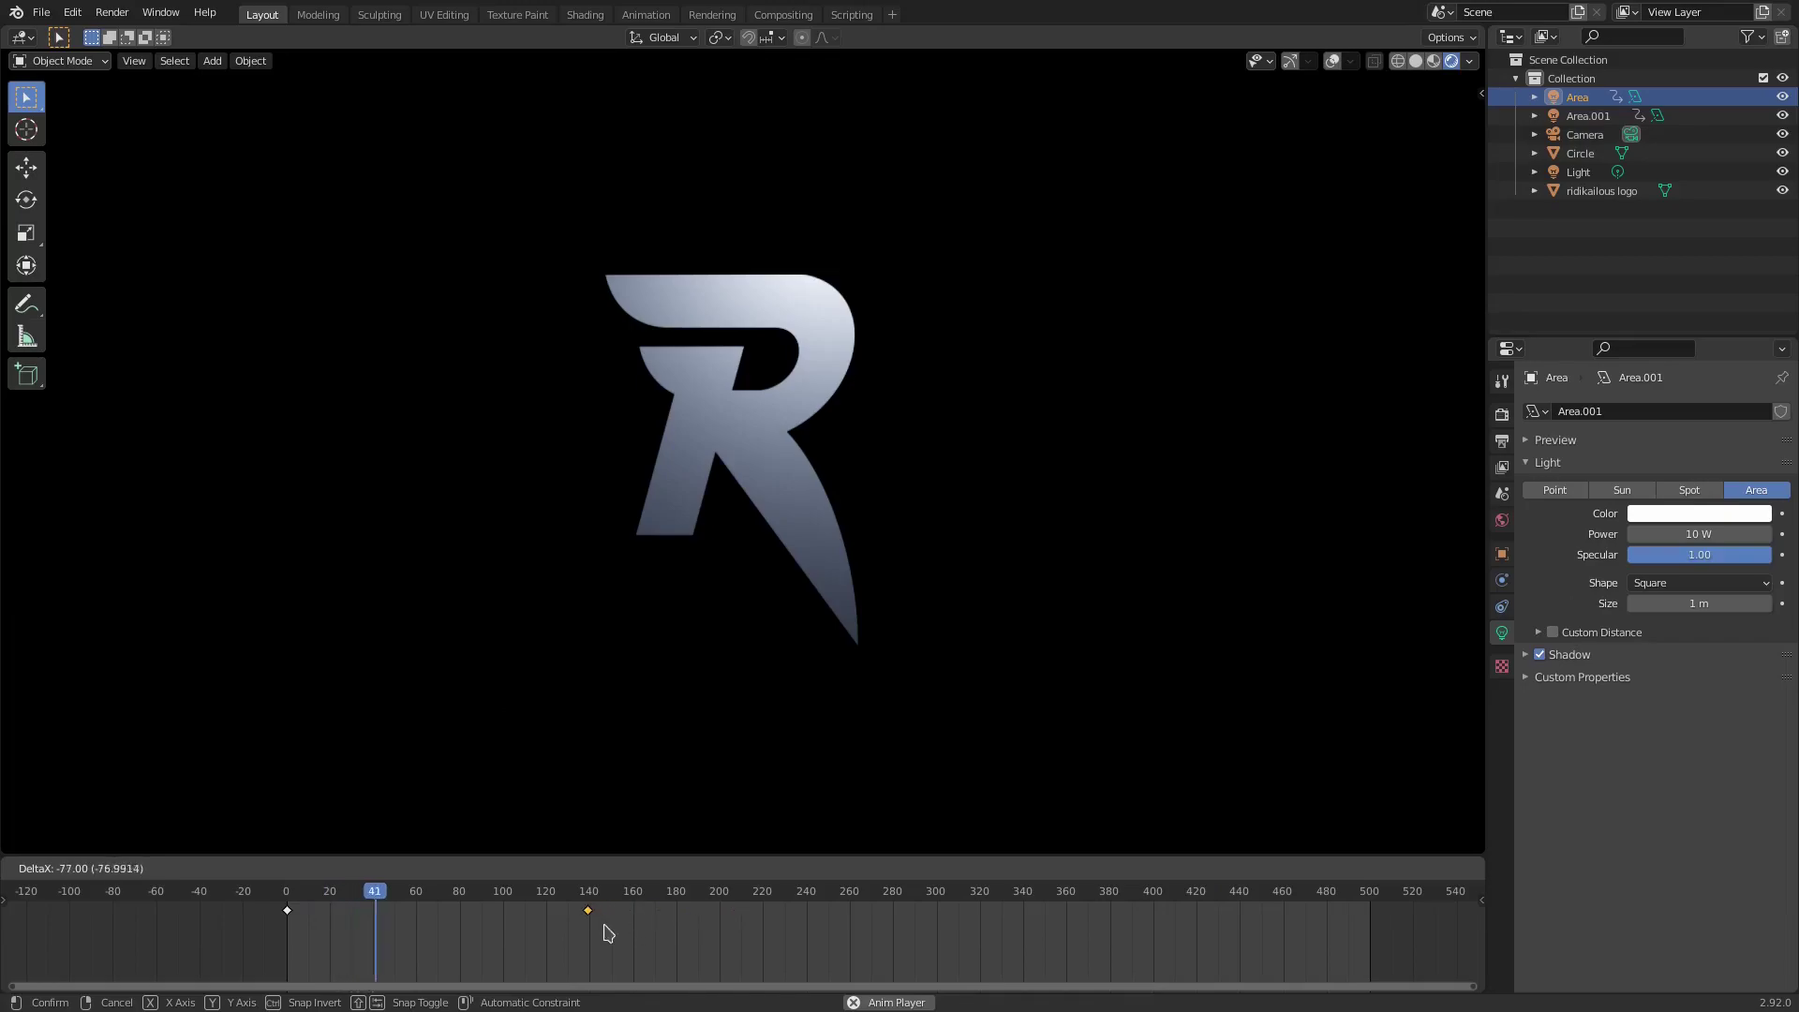
left_click(663, 928)
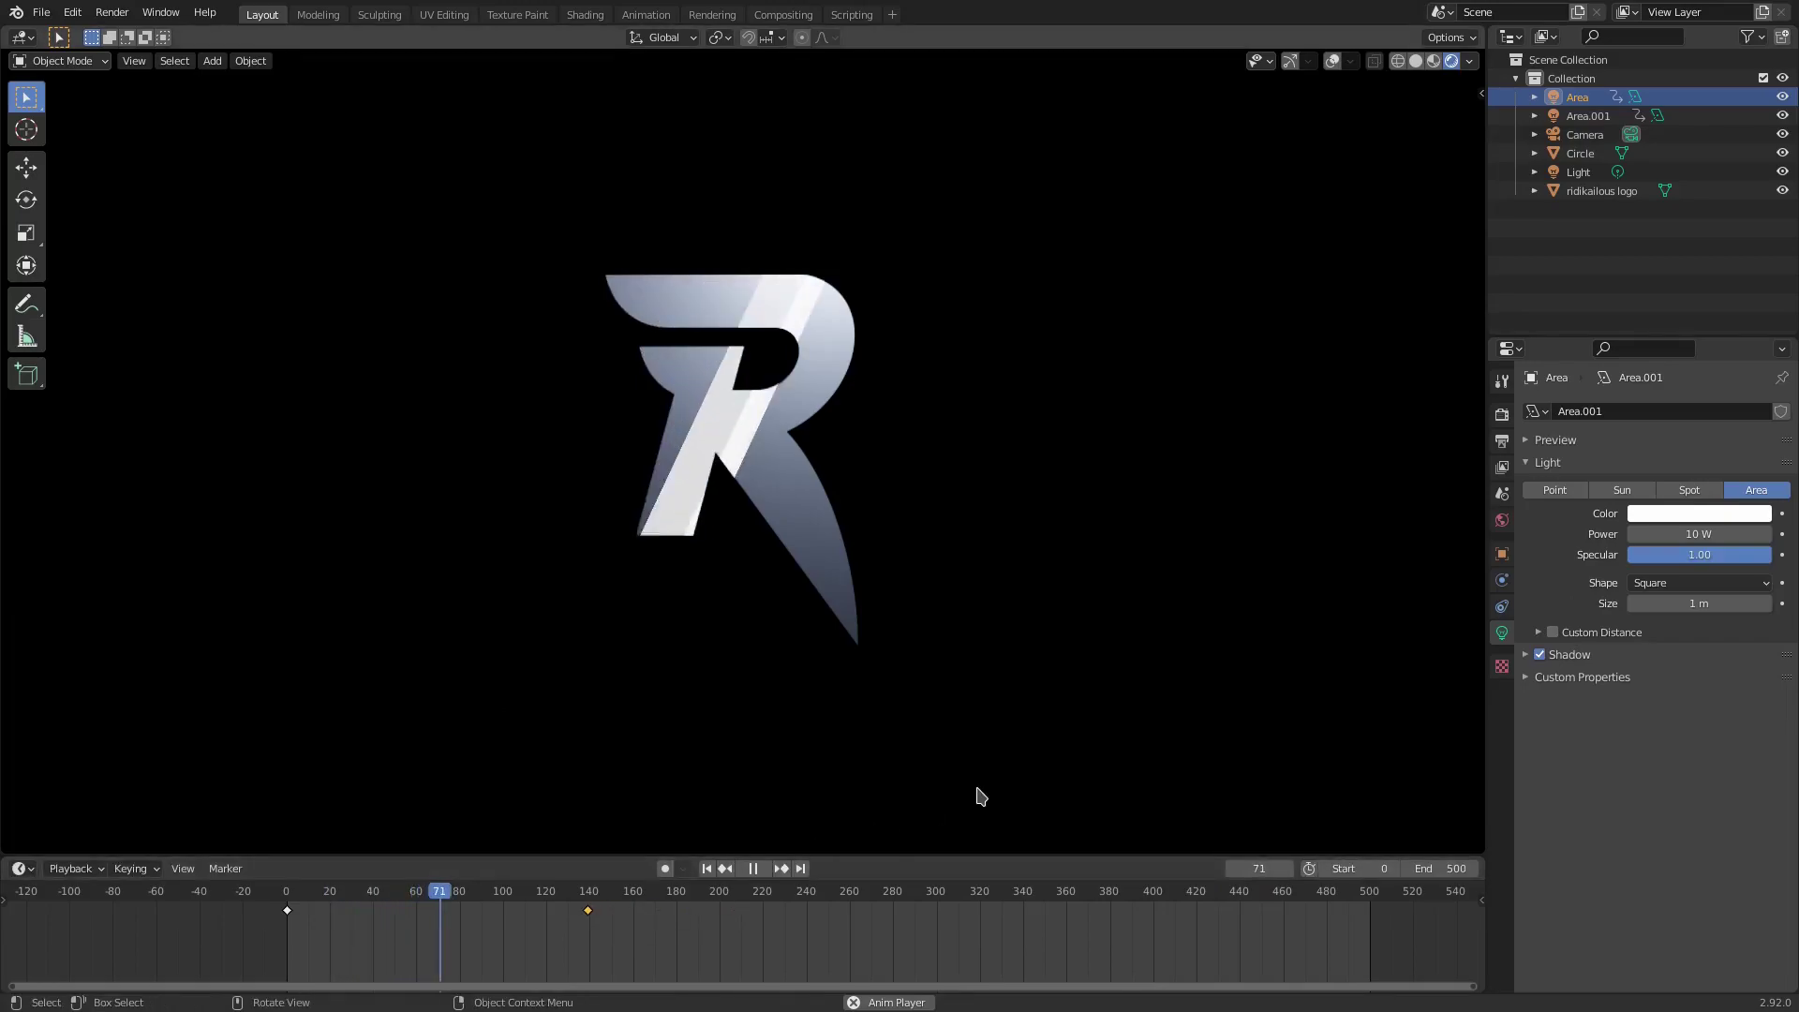
left_click(708, 870)
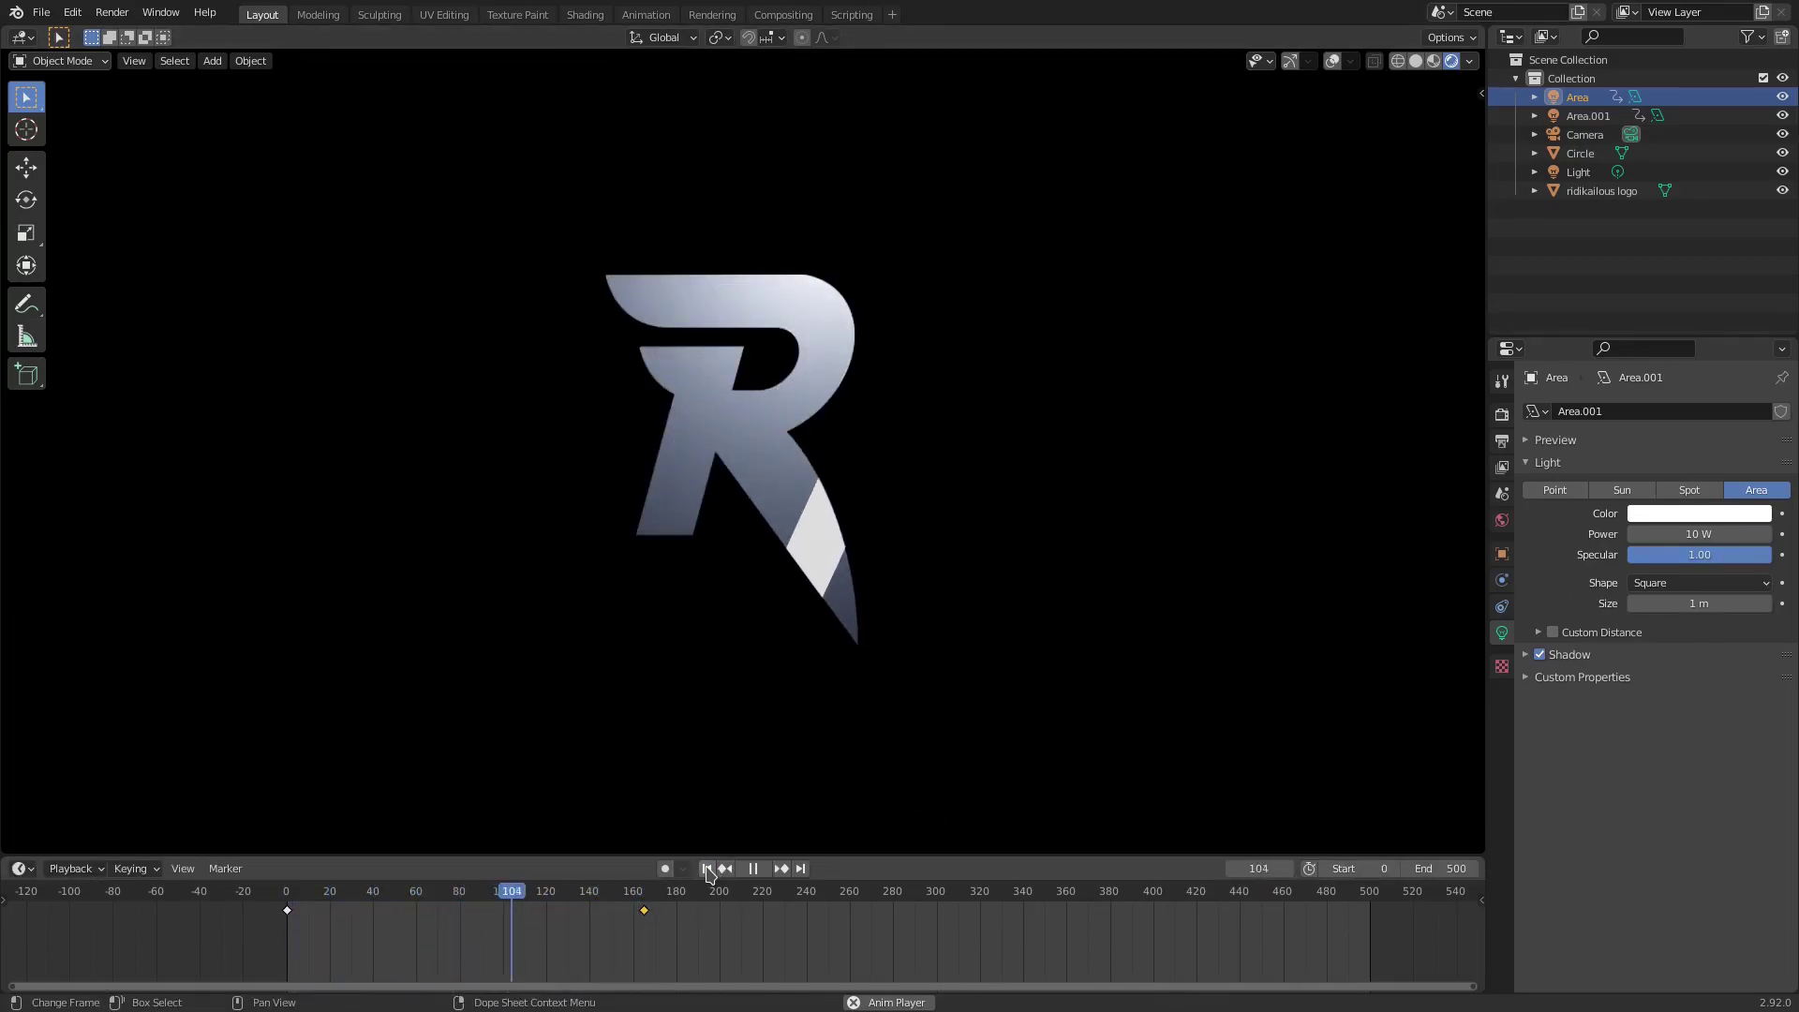
left_click(709, 870)
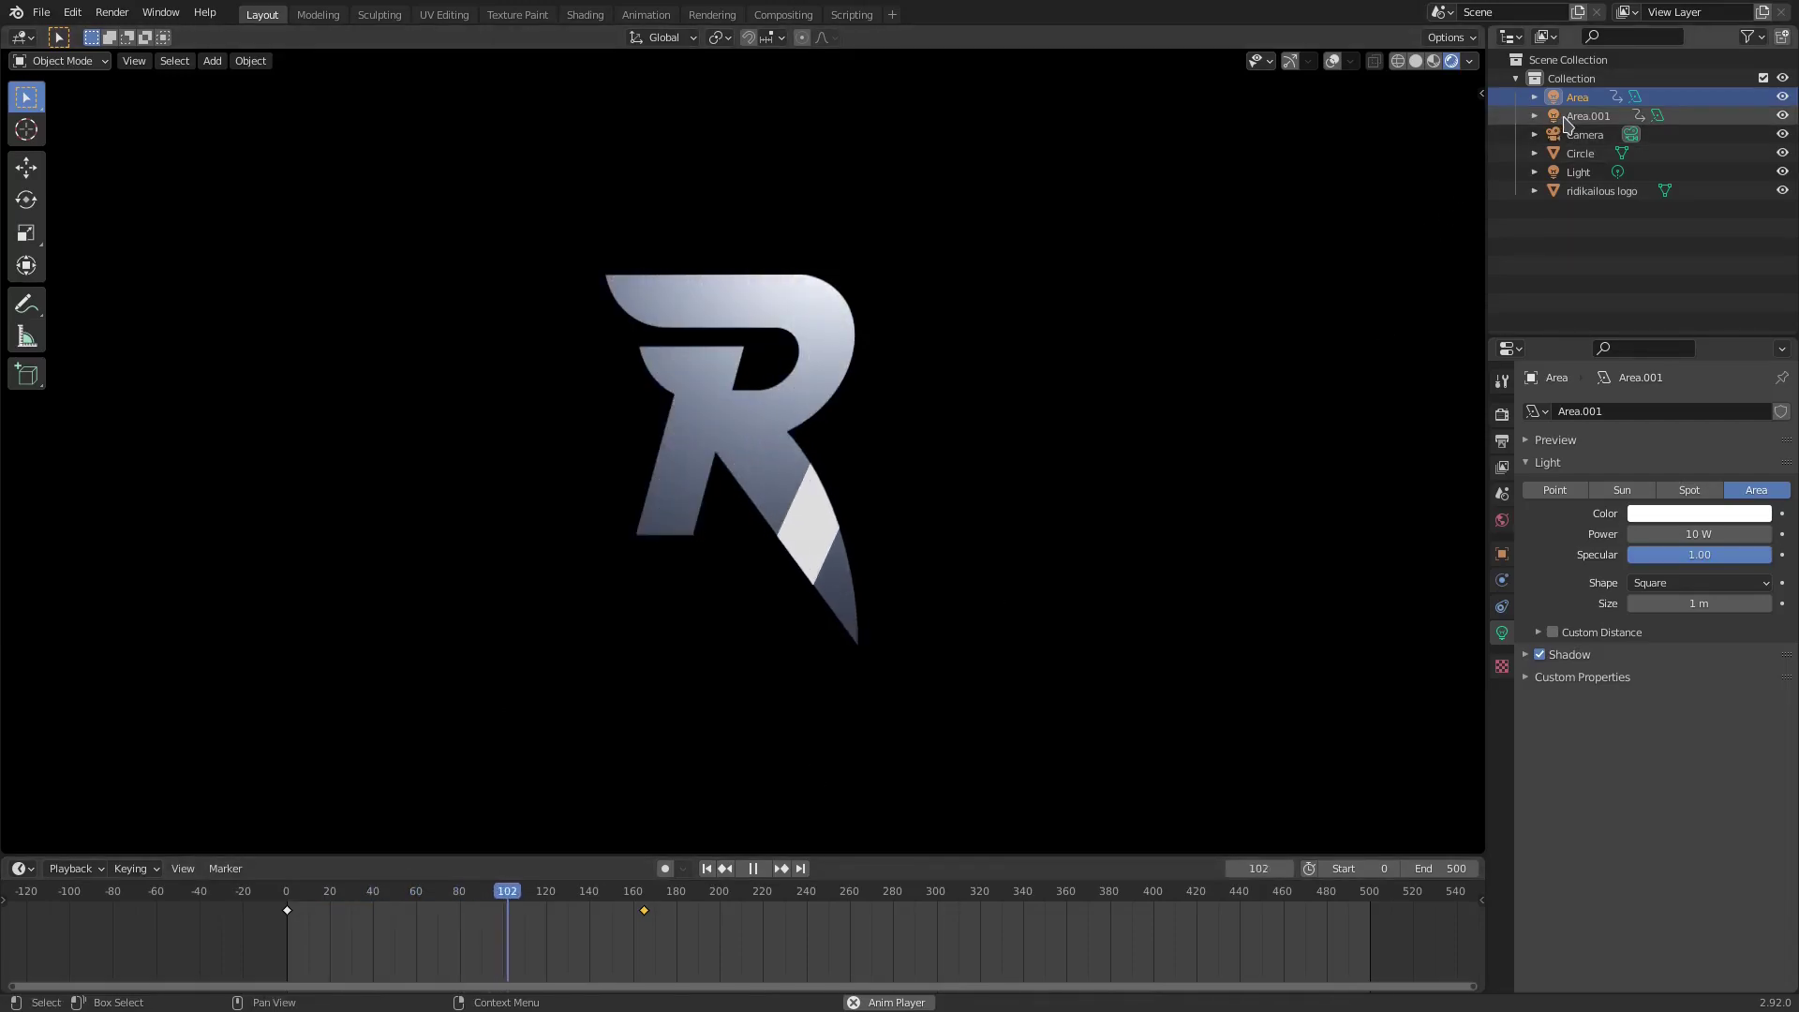
Delete the duplicated area light and replay the animation from the start
key("Delete")
left_click(708, 870)
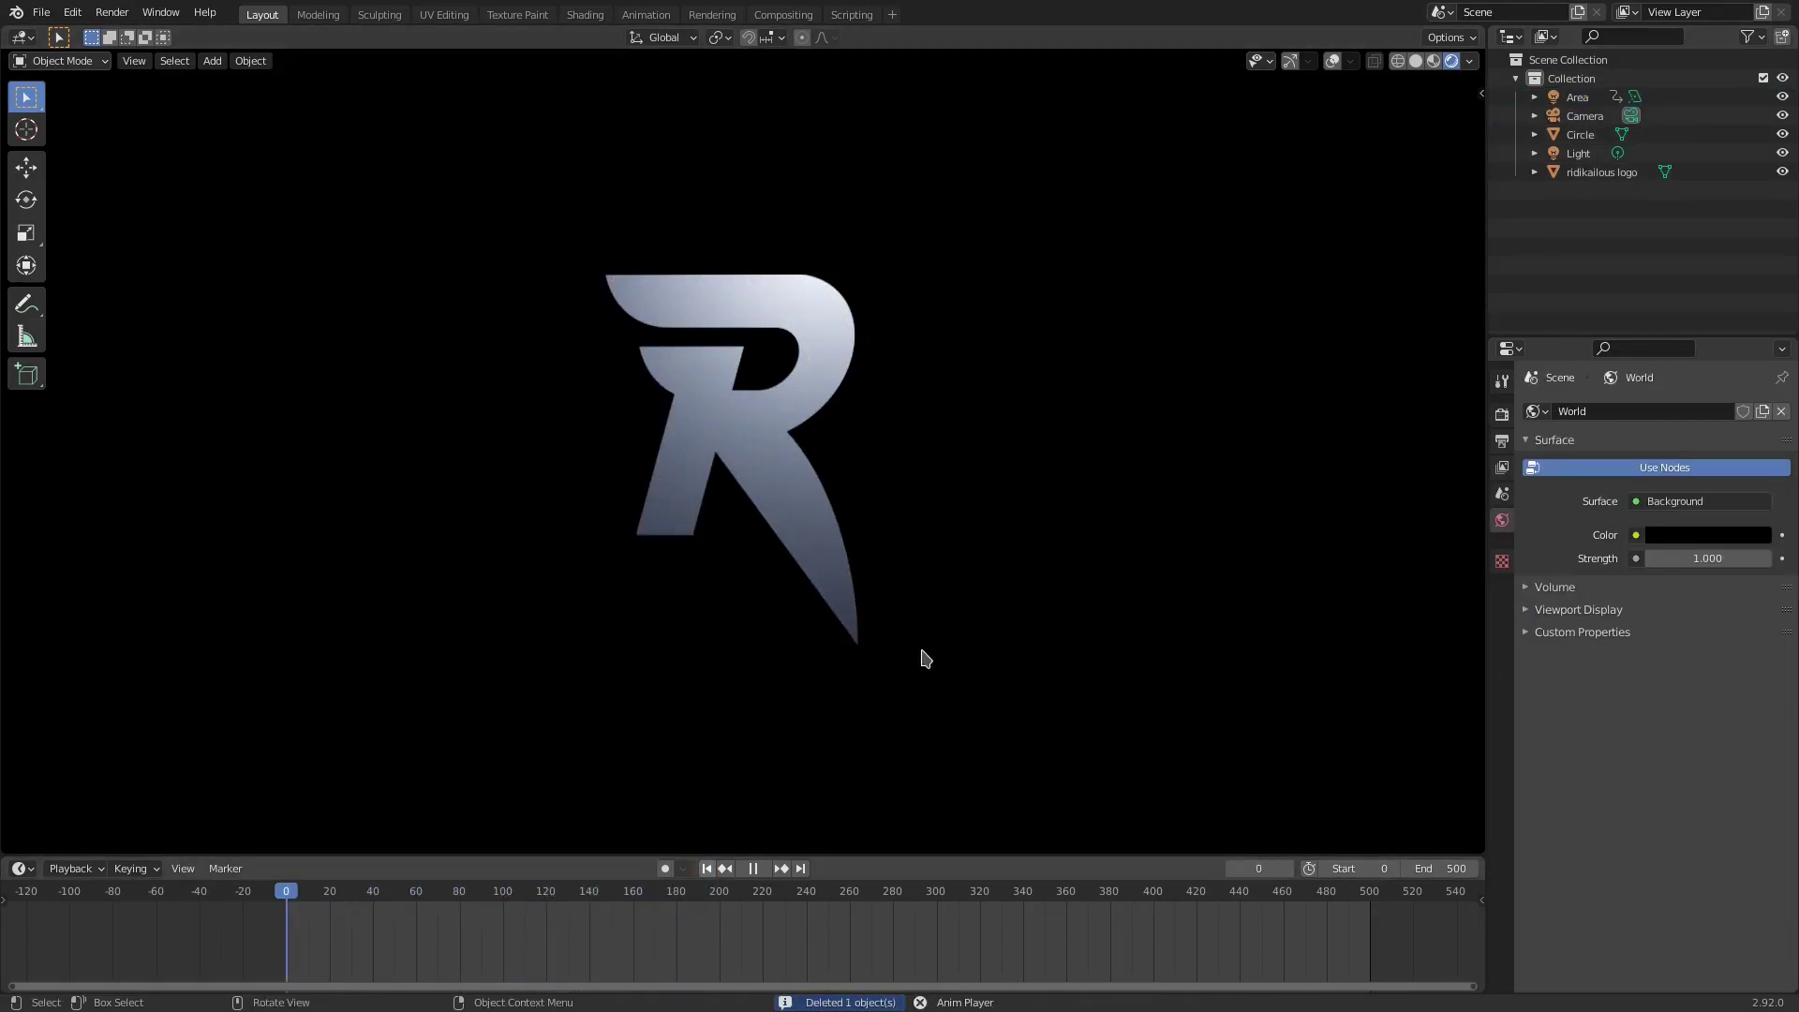
Speed up the remaining area light's sweep by moving its end keyframe to about frame 86, and replay it from the start
left_click(1578, 99)
left_click_drag(656, 915, 497, 927)
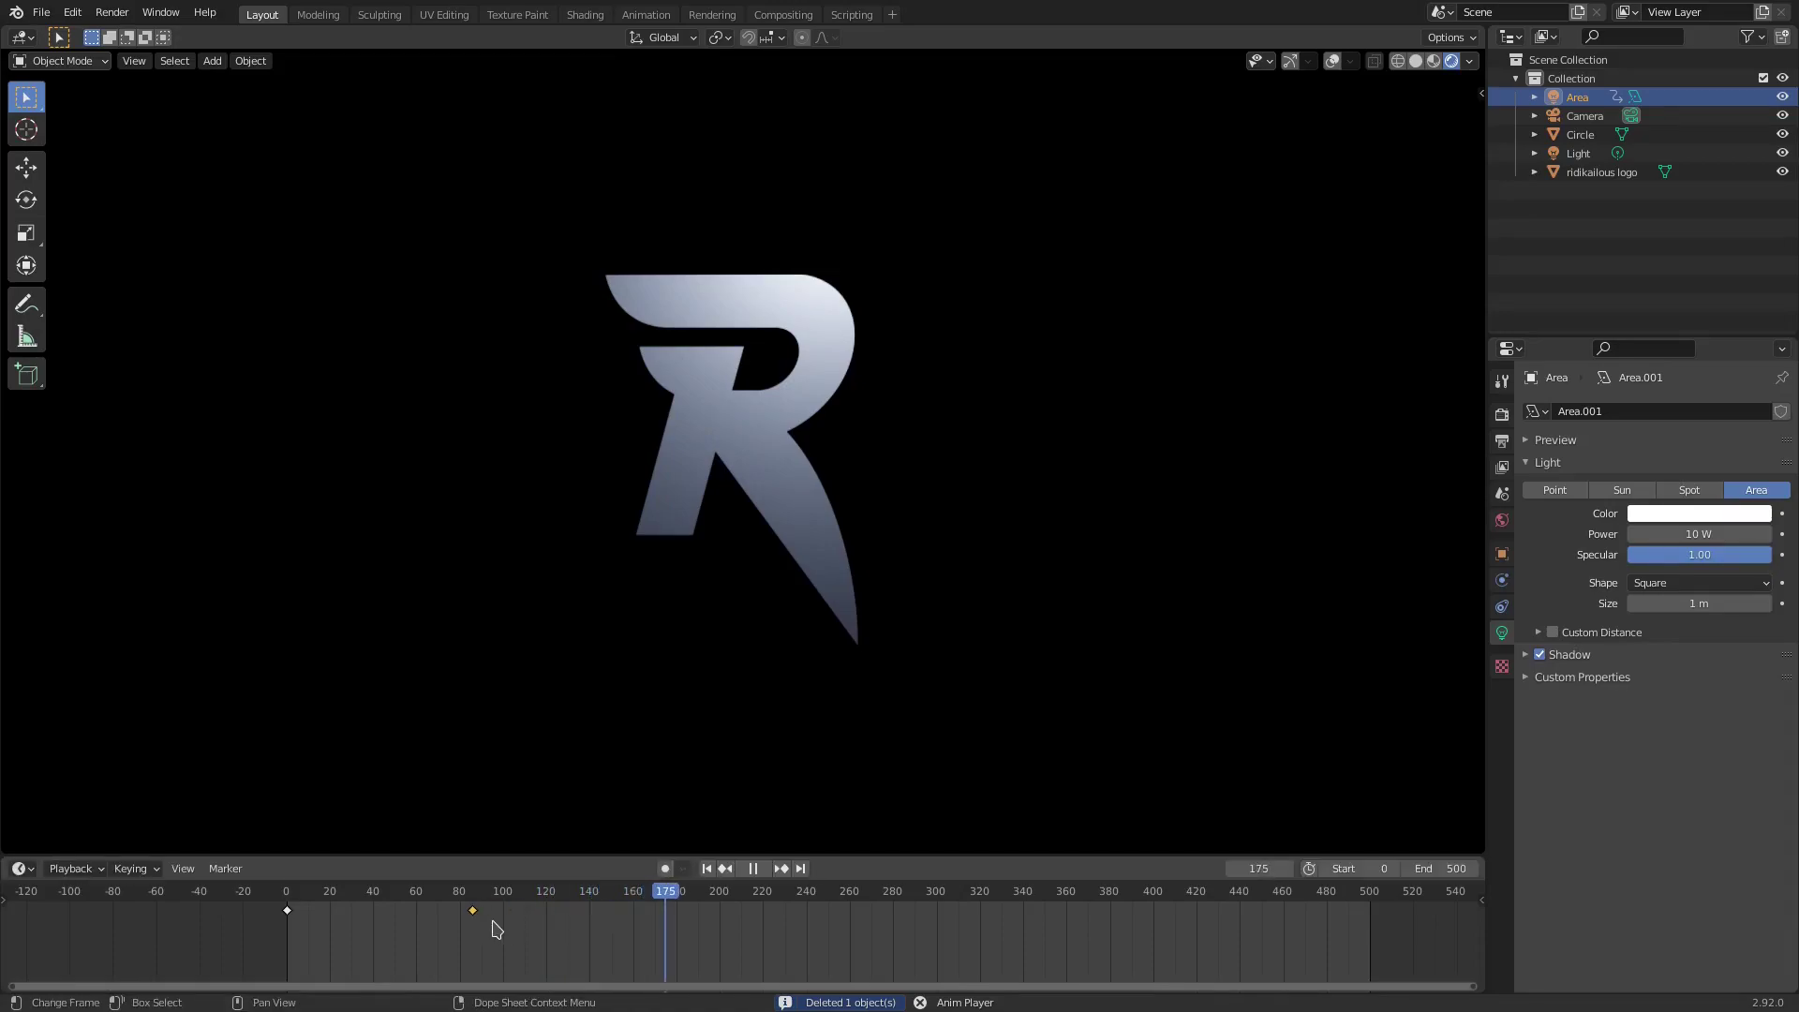
left_click(708, 868)
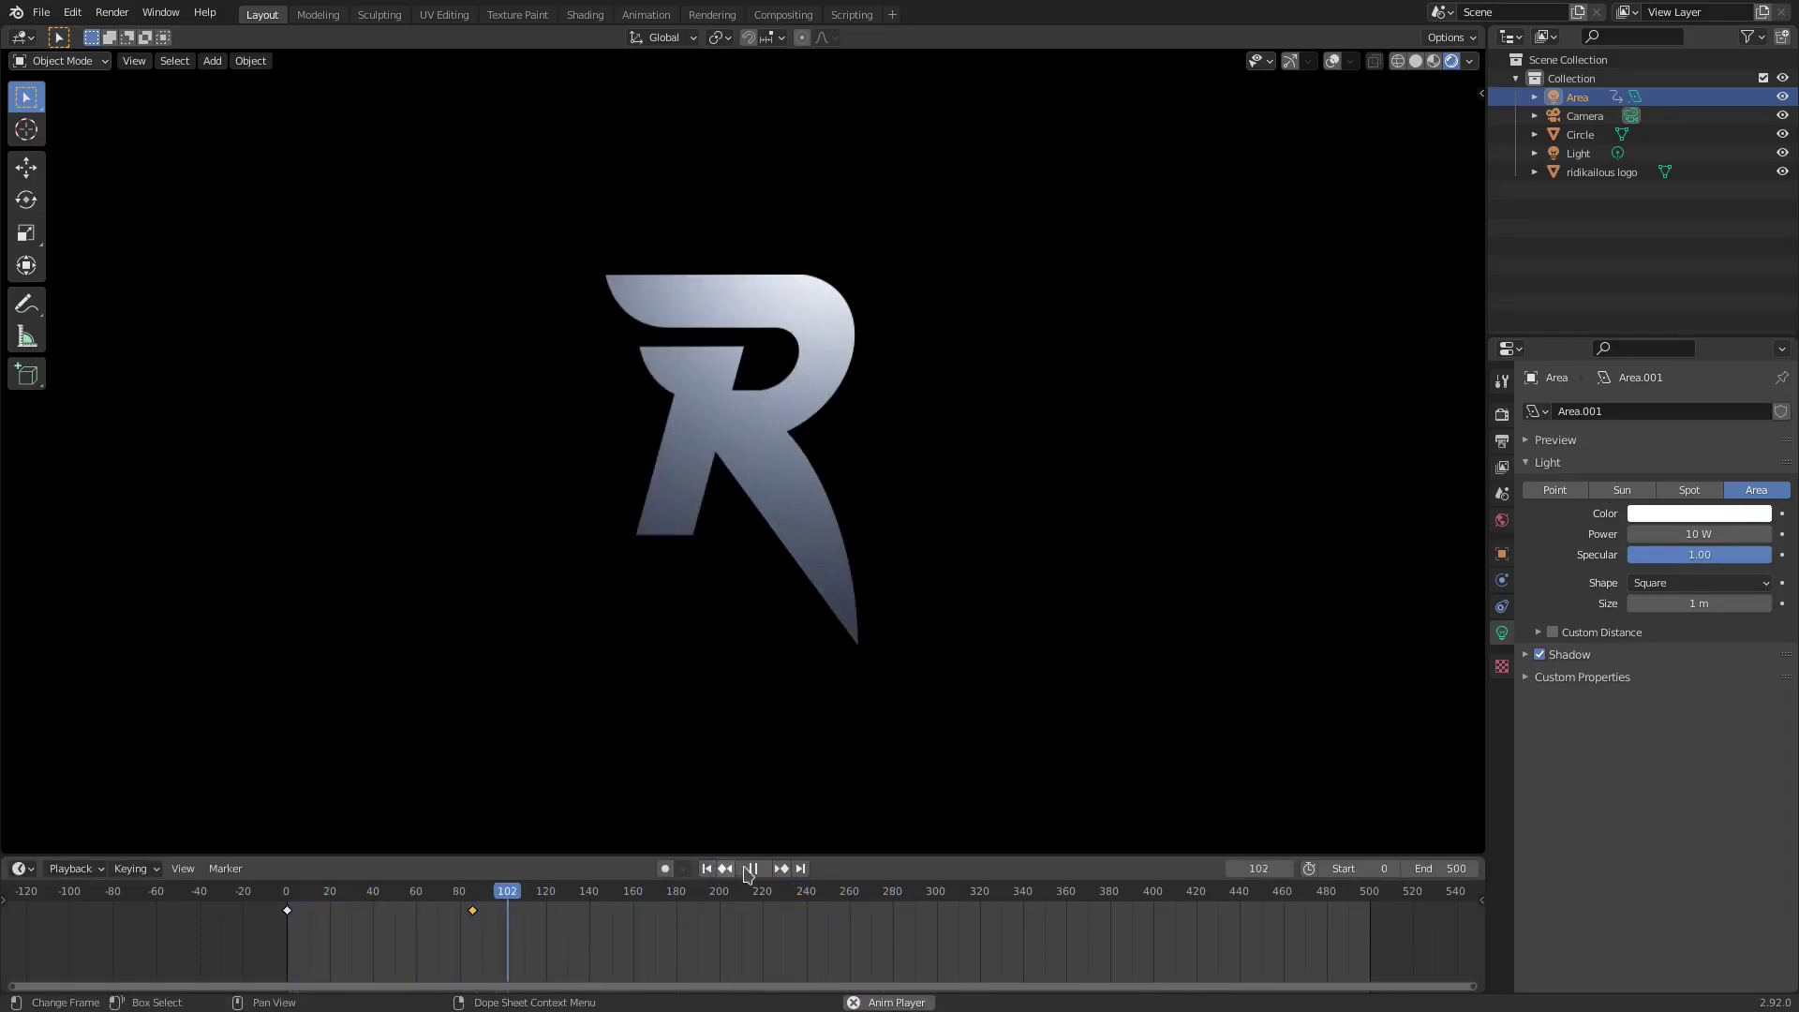